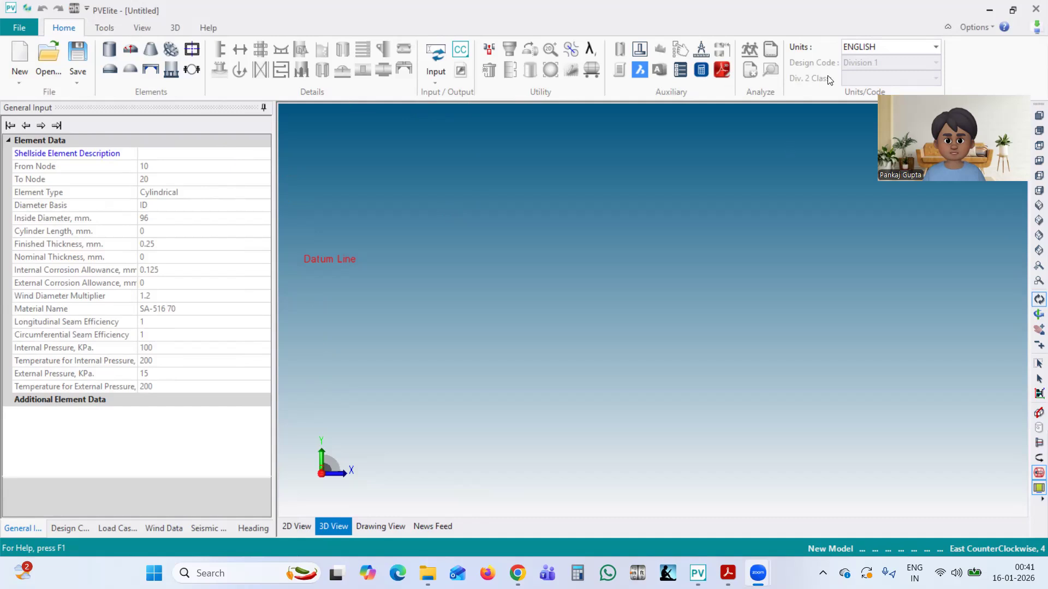
Set the analysis units to MM and accept the displayed unit conversion constants
left_click(919, 11)
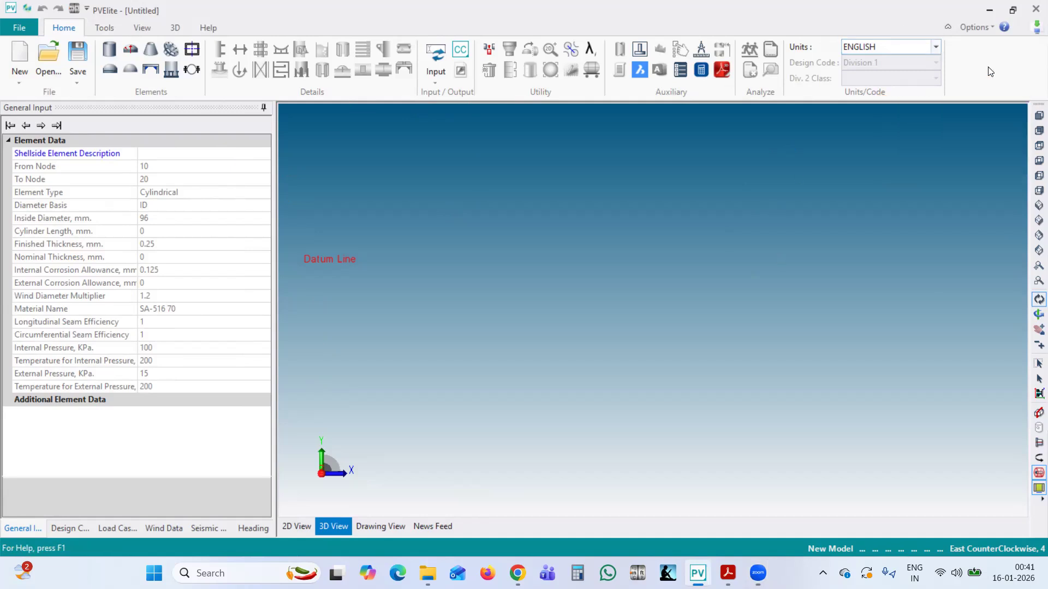
left_click(936, 47)
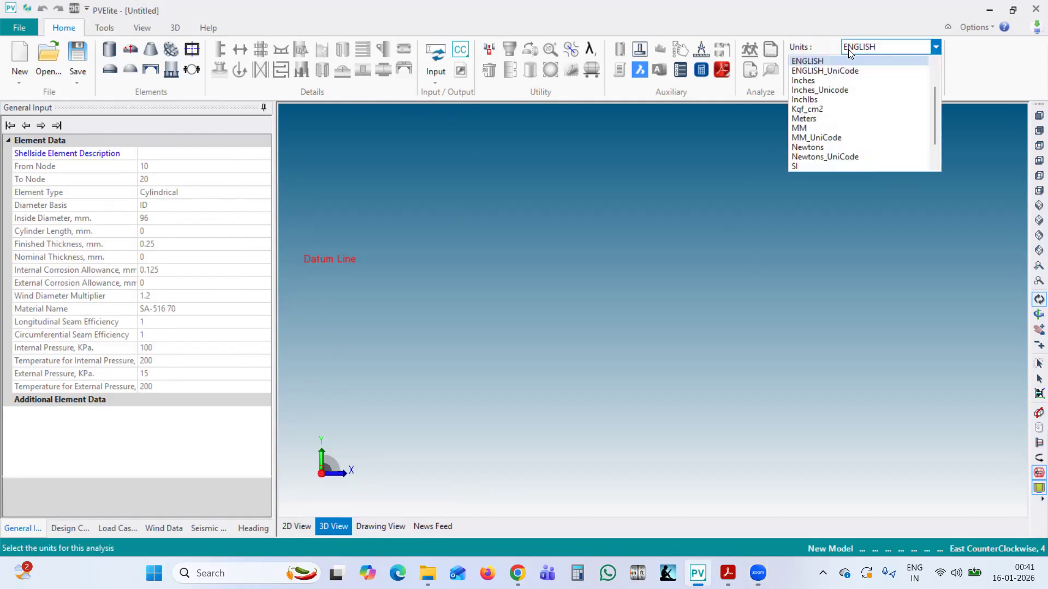
scroll(843, 113, "up", 2)
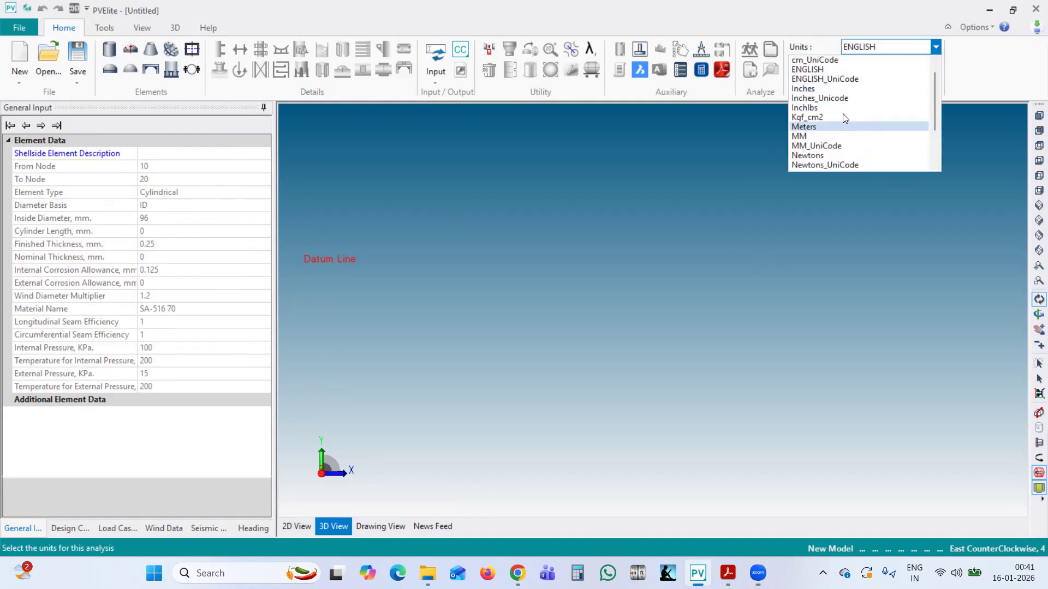
scroll(844, 136, "down", 2)
scroll(843, 136, "up", 2)
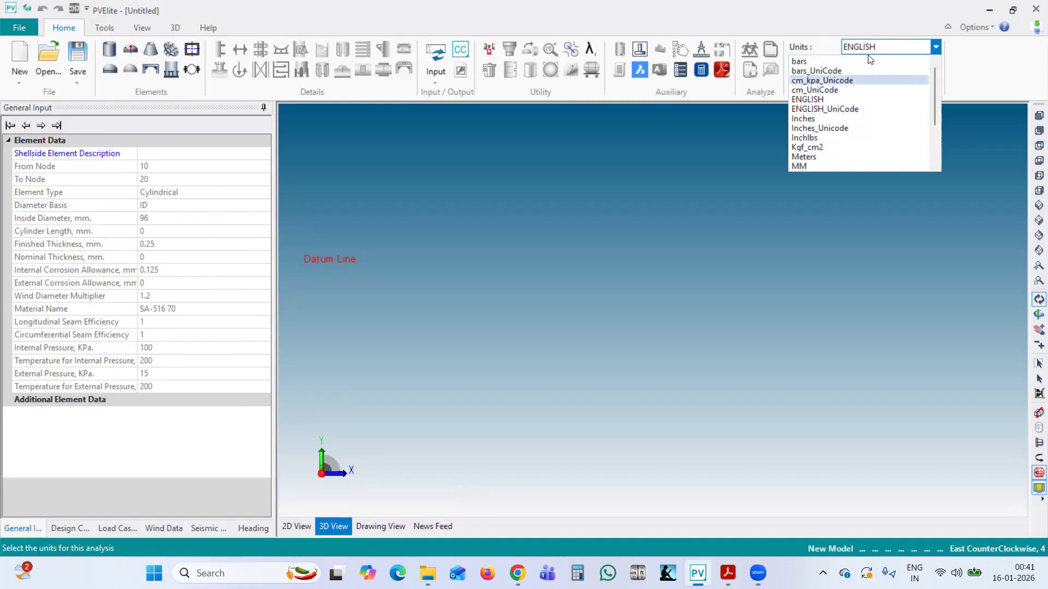
scroll(851, 121, "down", 1)
scroll(852, 122, "down", 1)
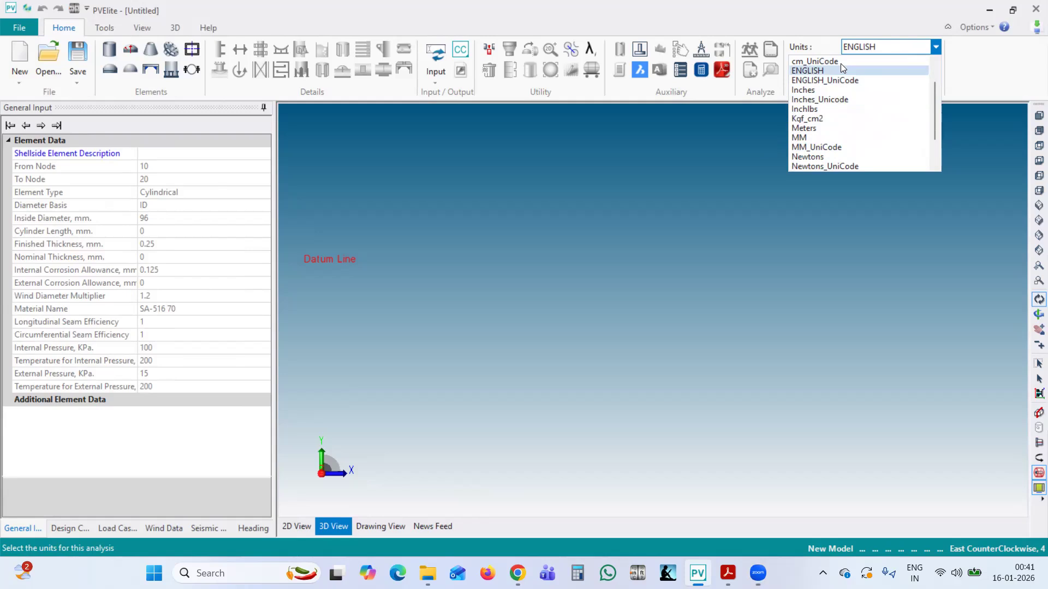
left_click(819, 138)
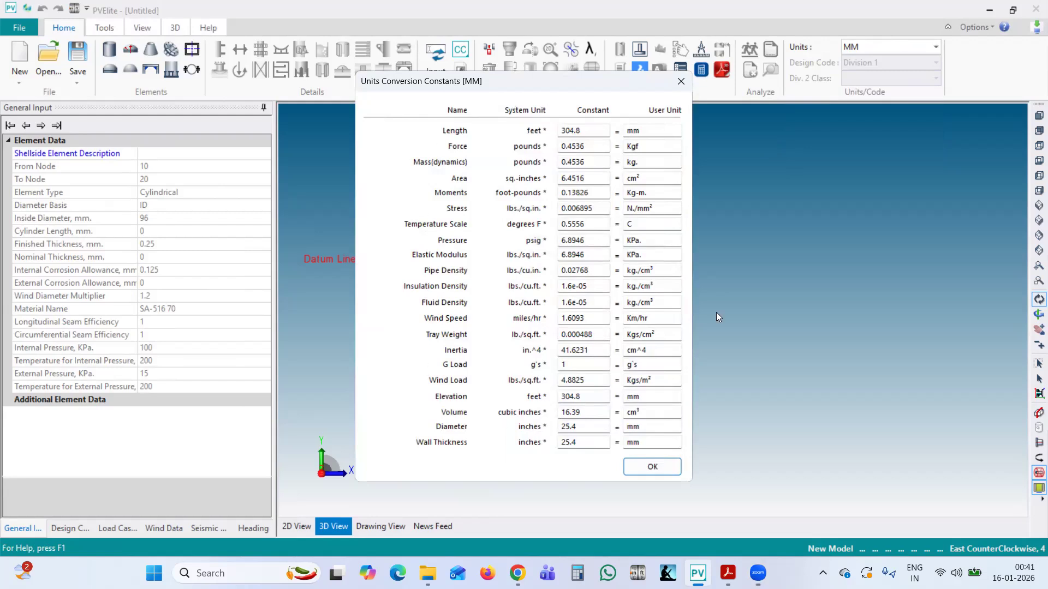
left_click(668, 466)
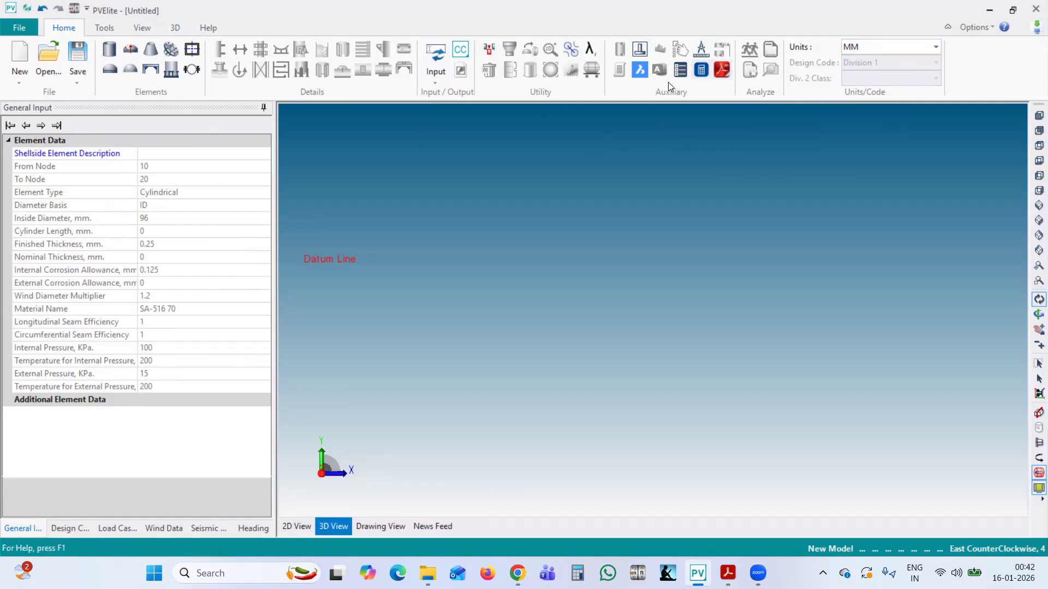
left_click(680, 71)
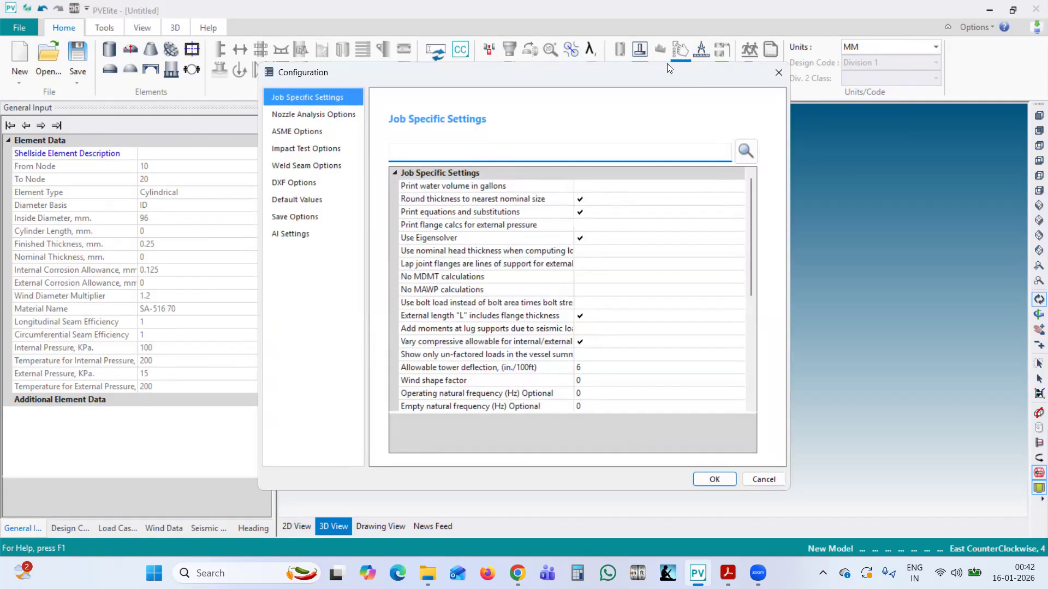
left_click_drag(689, 71, 689, 107)
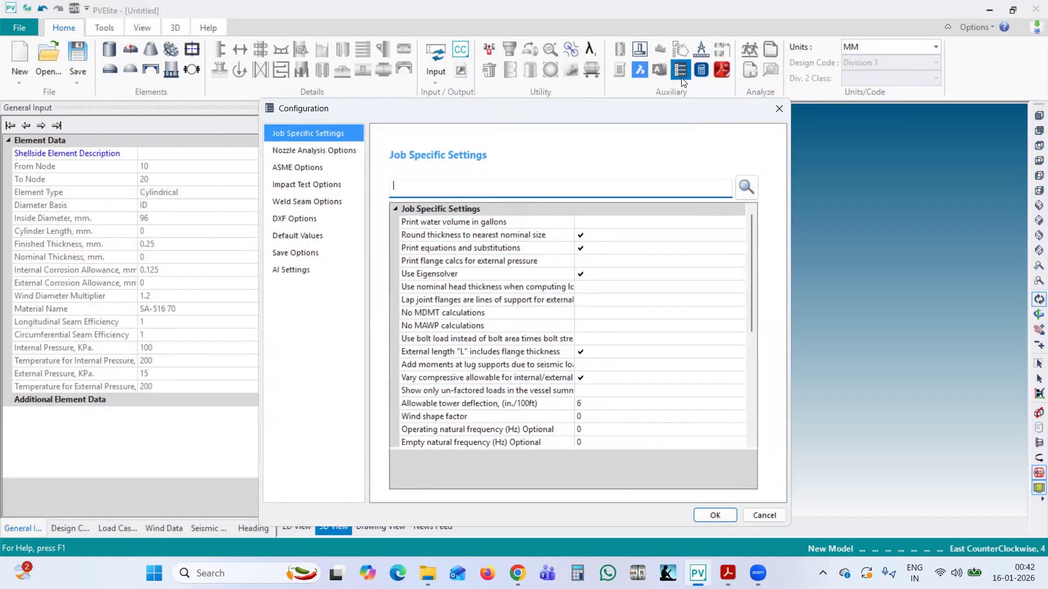
left_click(779, 108)
Open the configuration parameters and look through the nozzle, ASME, impact test, weld seam, DXF and default value options
left_click(105, 28)
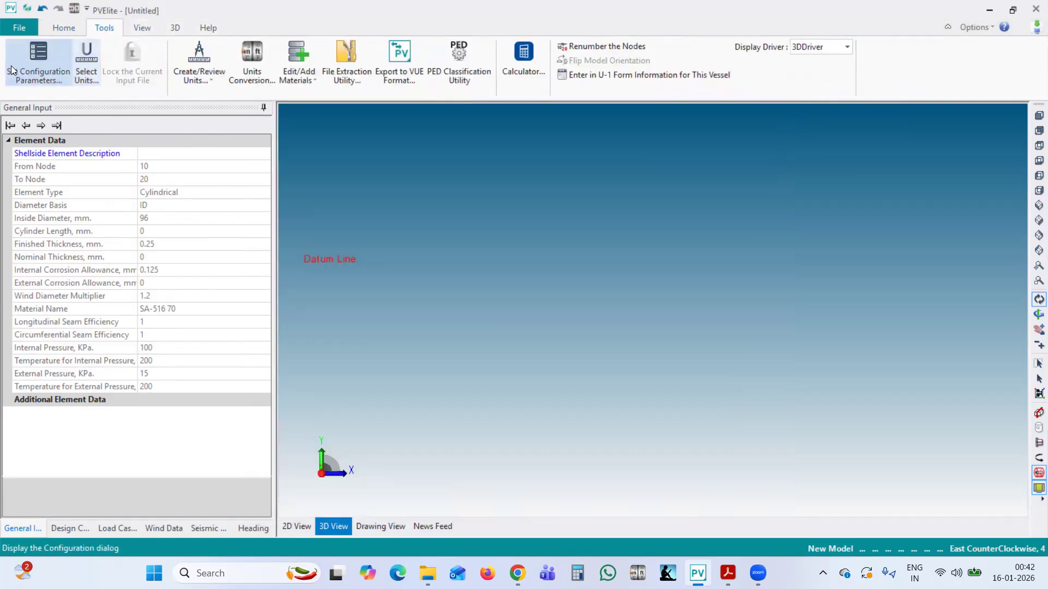
left_click(29, 54)
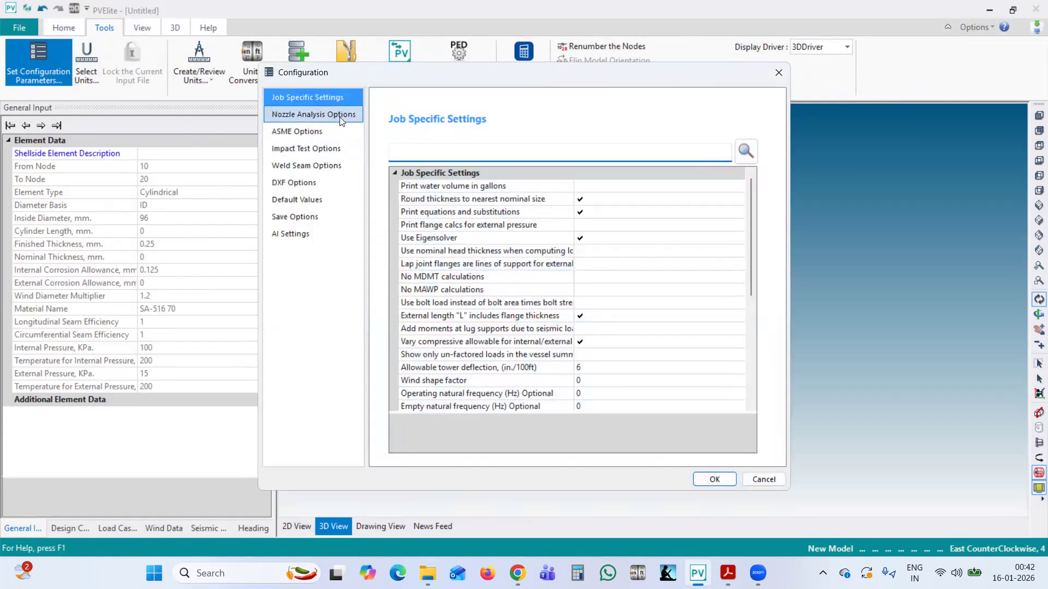
left_click(341, 118)
left_click(340, 133)
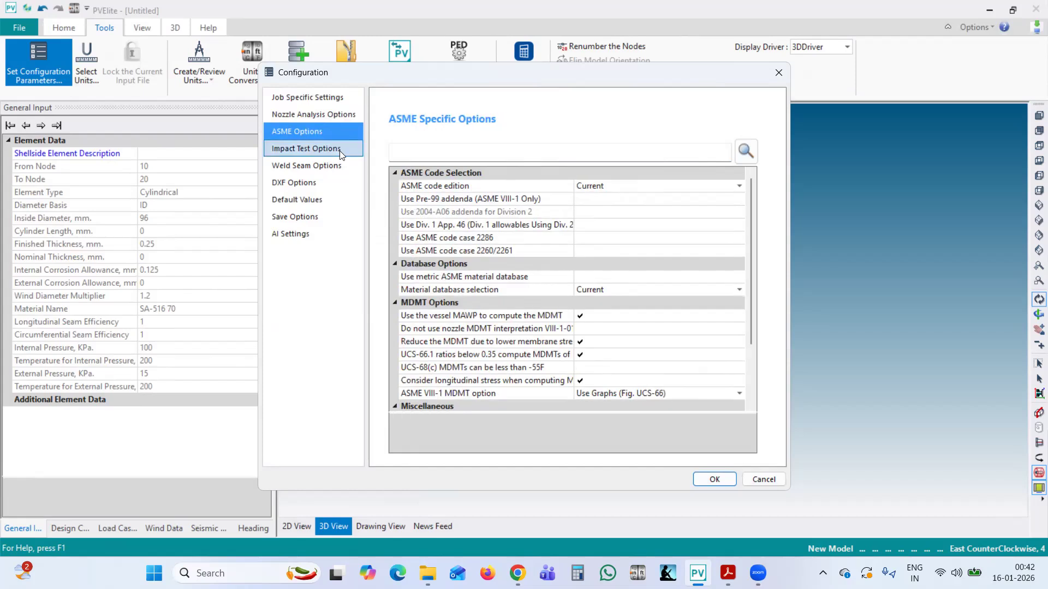
left_click(340, 153)
left_click(340, 170)
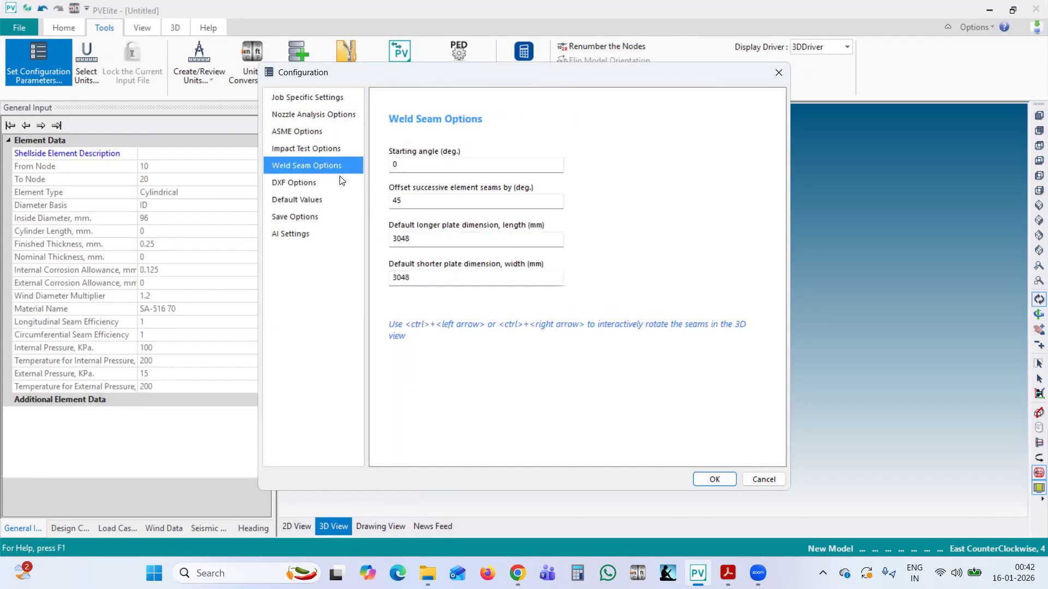
left_click(338, 185)
left_click(335, 204)
Enable autosave in the save options with a 5-minute interval and silent background saves
left_click(333, 217)
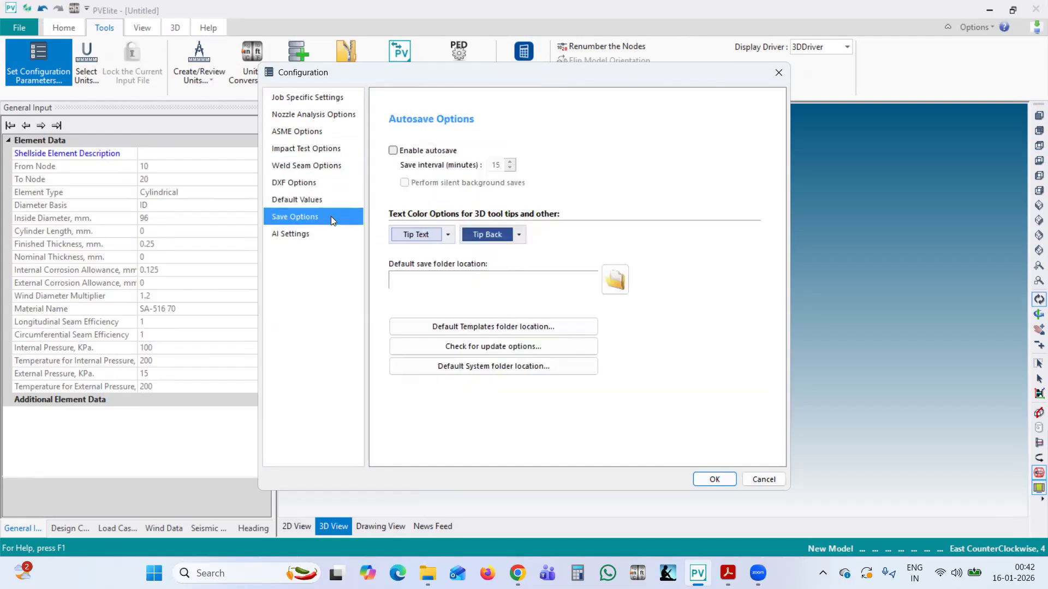
left_click(395, 151)
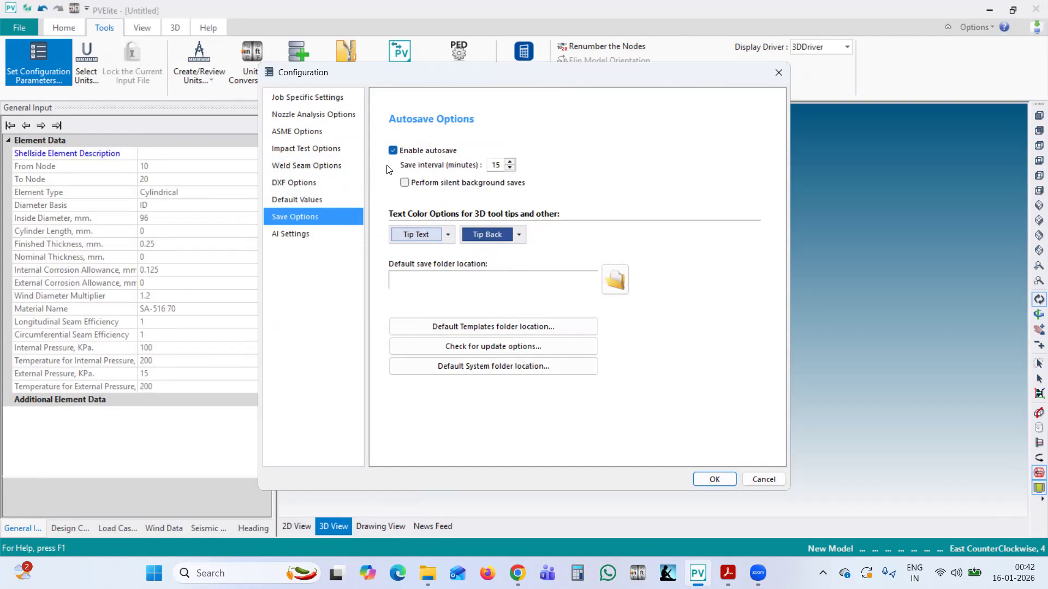
double_click(502, 164)
type("5")
left_click(428, 184)
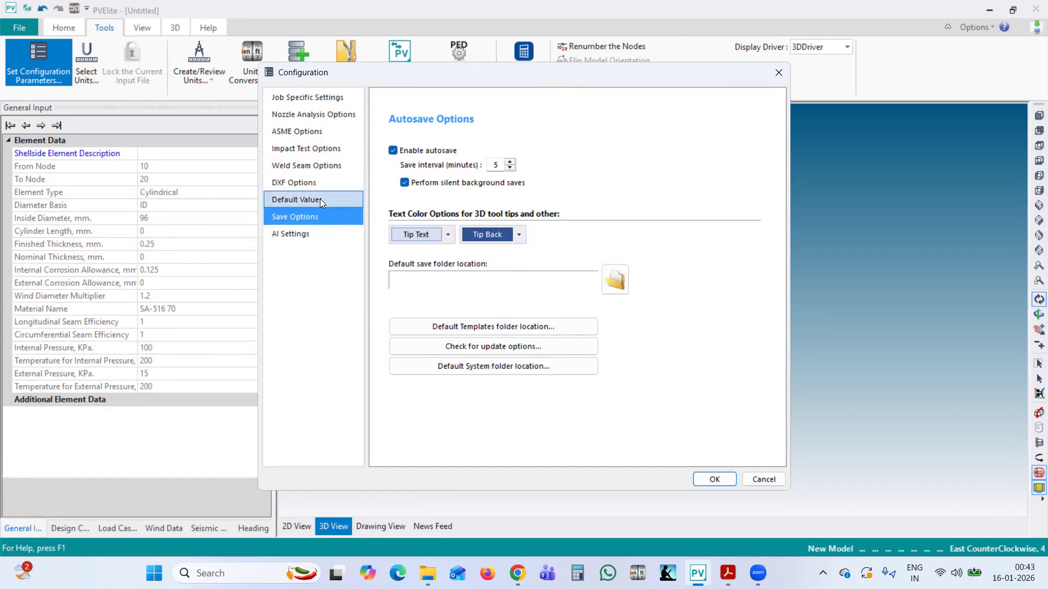
Examine the AI settings and the whole list of job-specific settings in the configuration
left_click(315, 233)
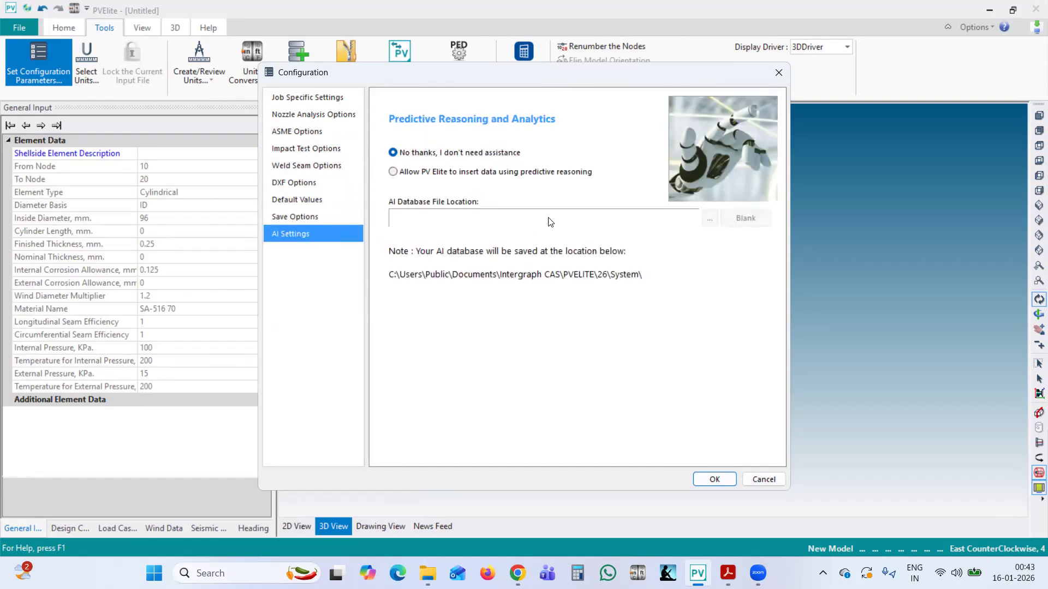
left_click(318, 217)
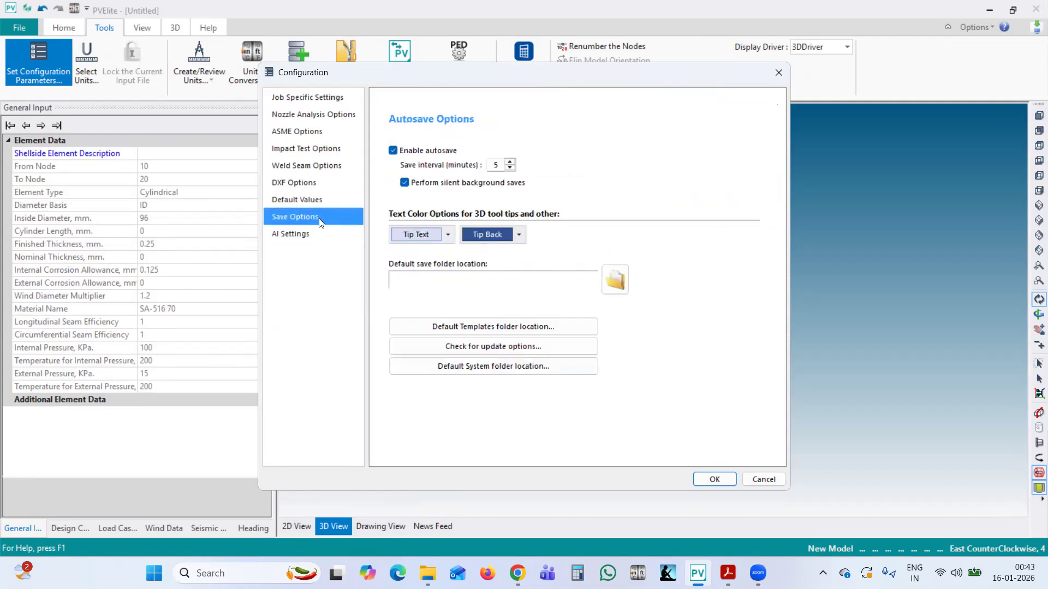
left_click(343, 97)
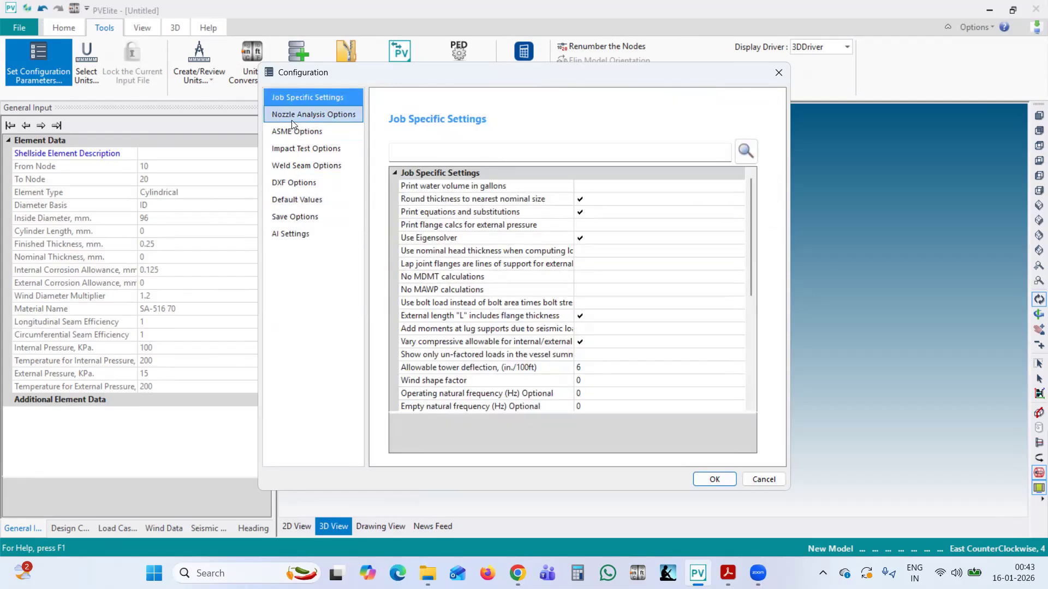
scroll(557, 275, "down", 2)
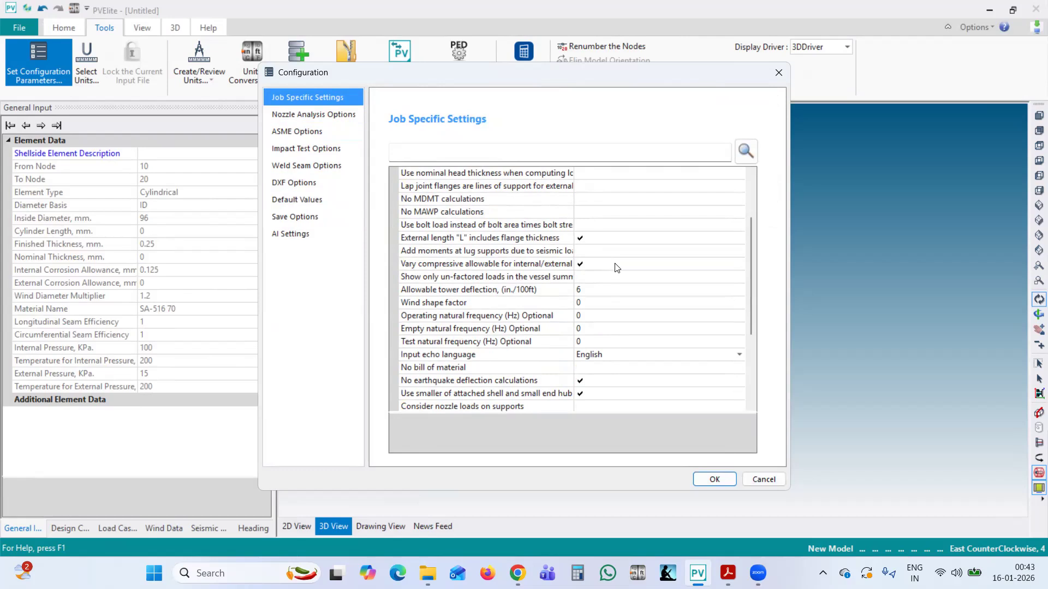
scroll(618, 231, "down", 2)
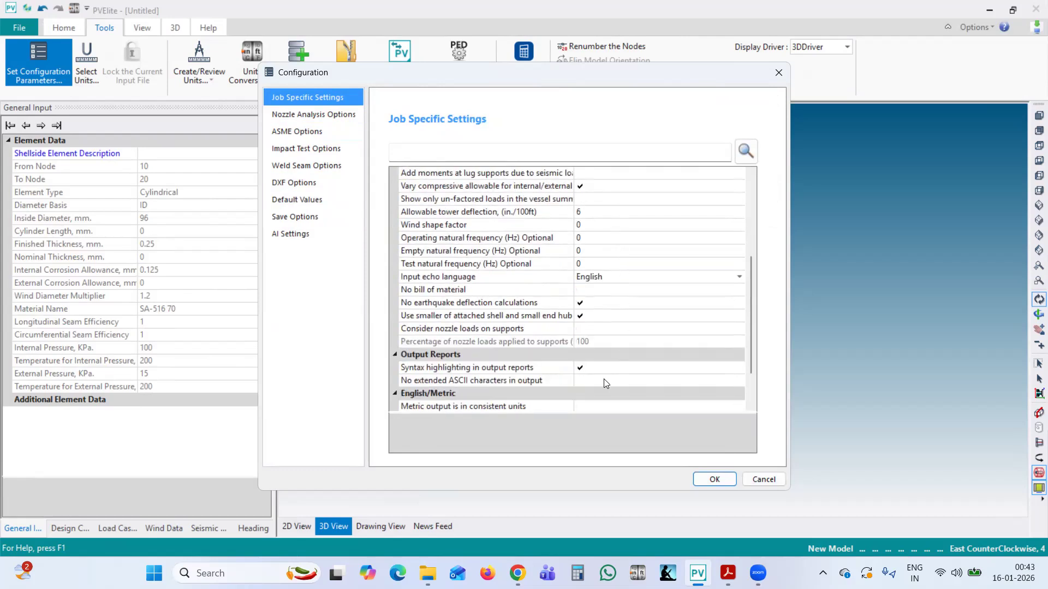
scroll(604, 379, "down", 2)
scroll(582, 377, "up", 6)
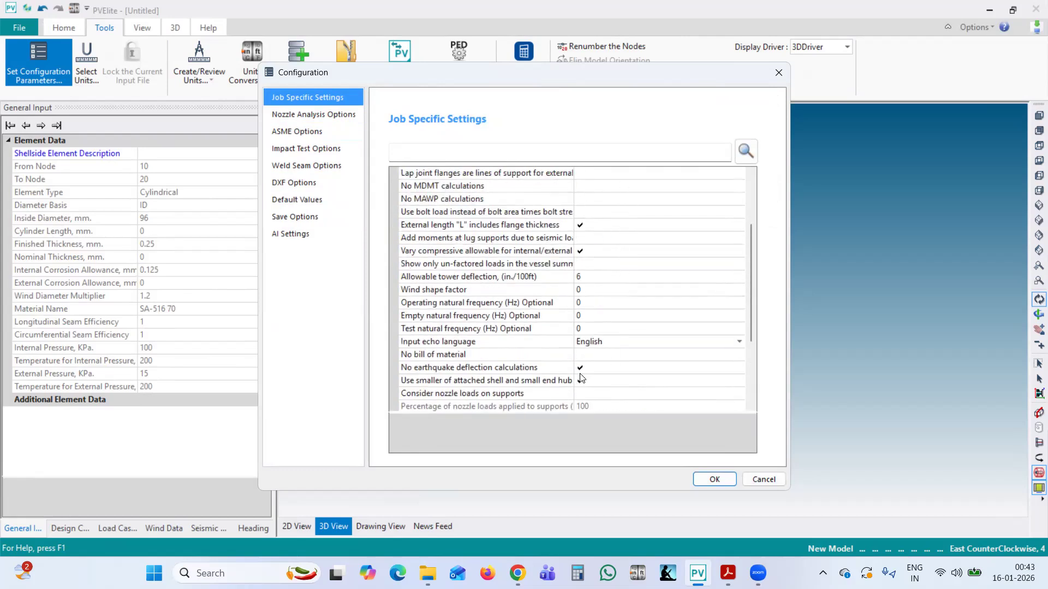
Set the nozzle/clip design pressure option to MAWP + Static Head to Nozzle and review the sorting and ASME-specific nozzle options
left_click(298, 117)
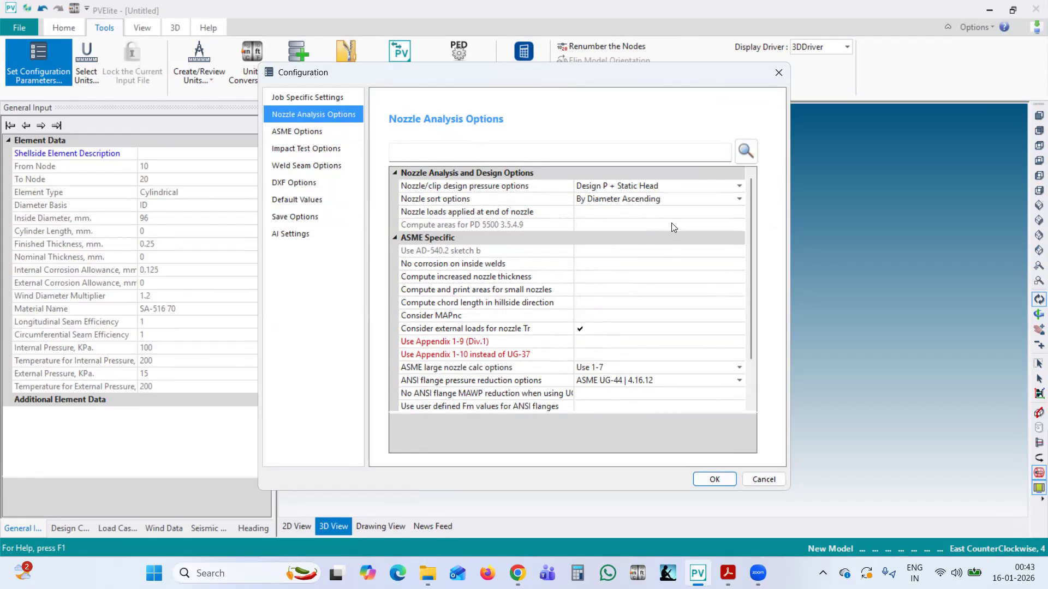
left_click(632, 187)
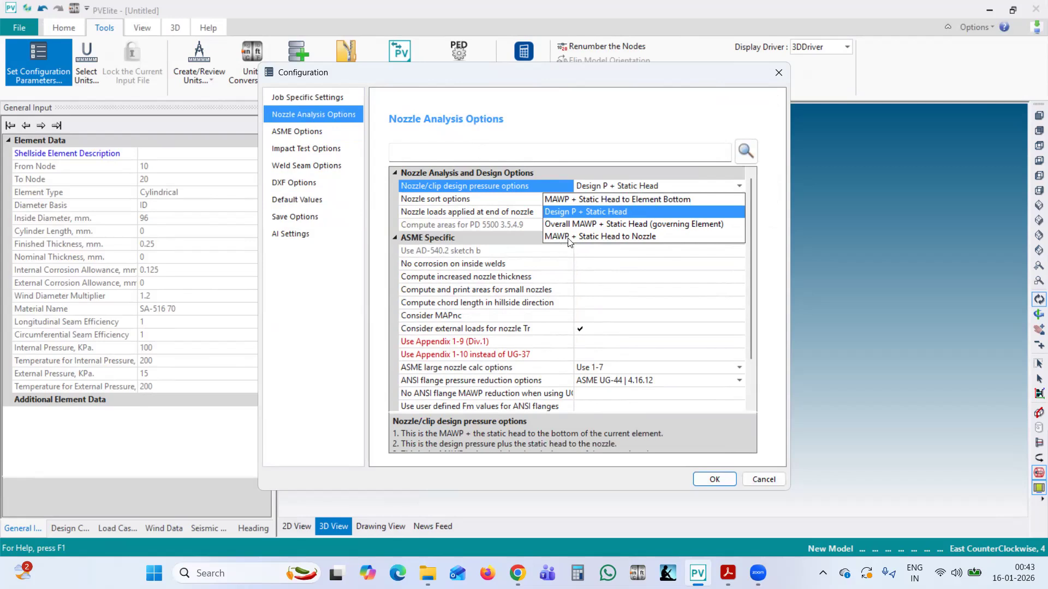
left_click(608, 237)
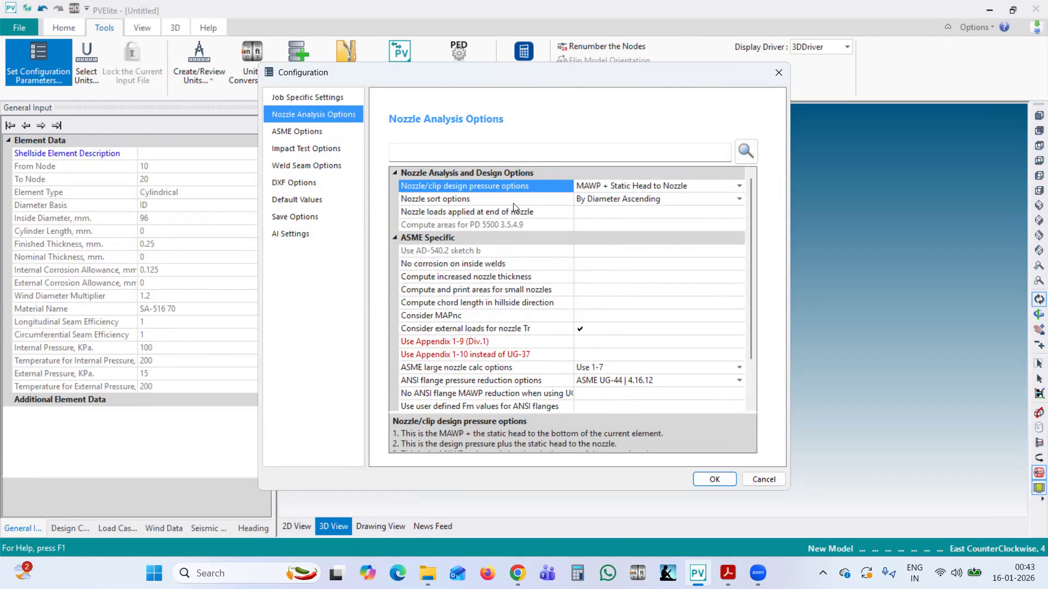
left_click(636, 202)
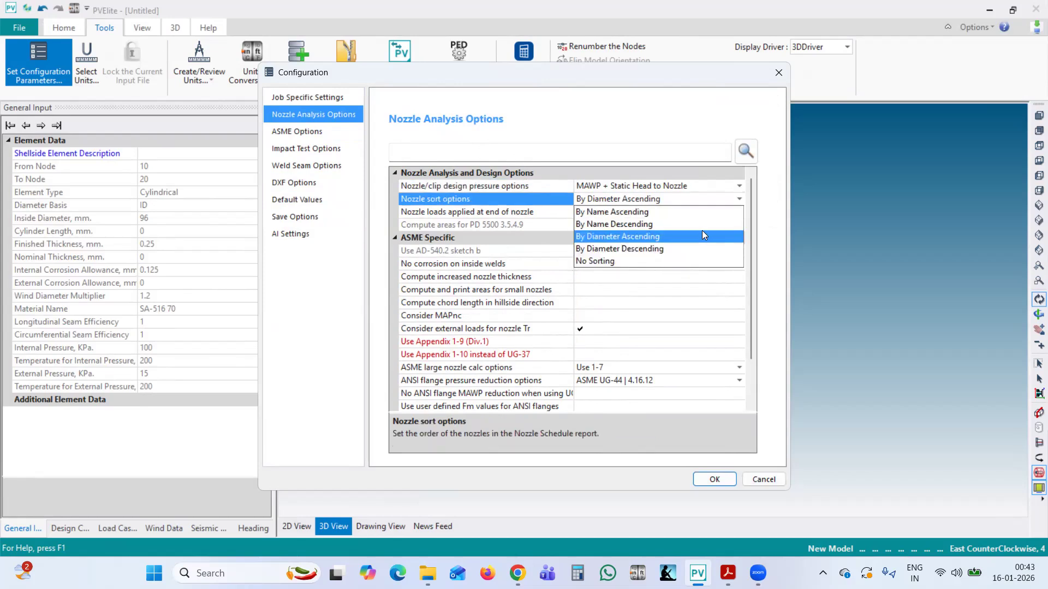
left_click(773, 235)
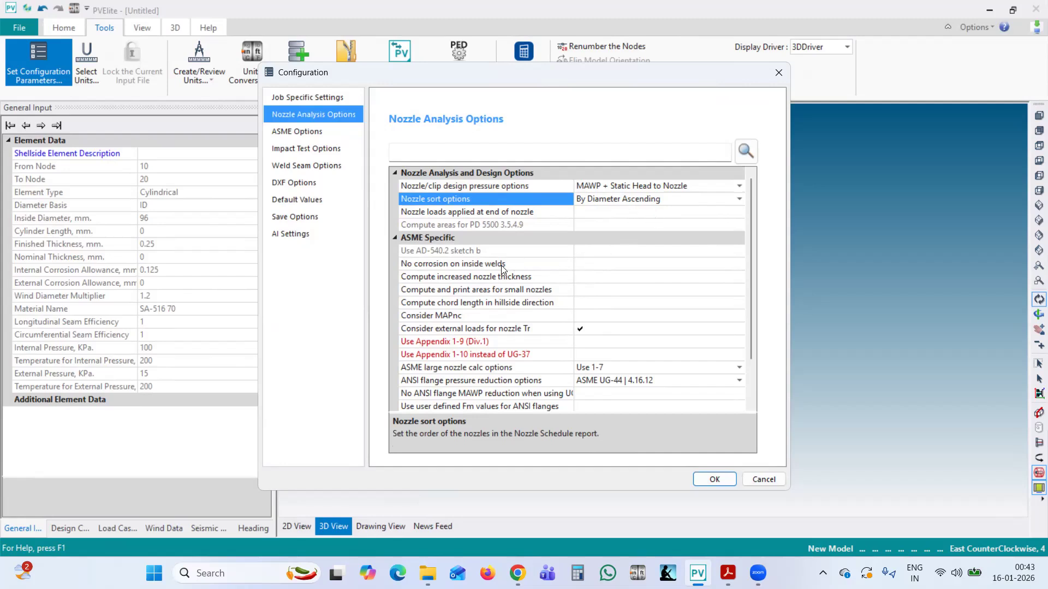
scroll(517, 276, "down", 1)
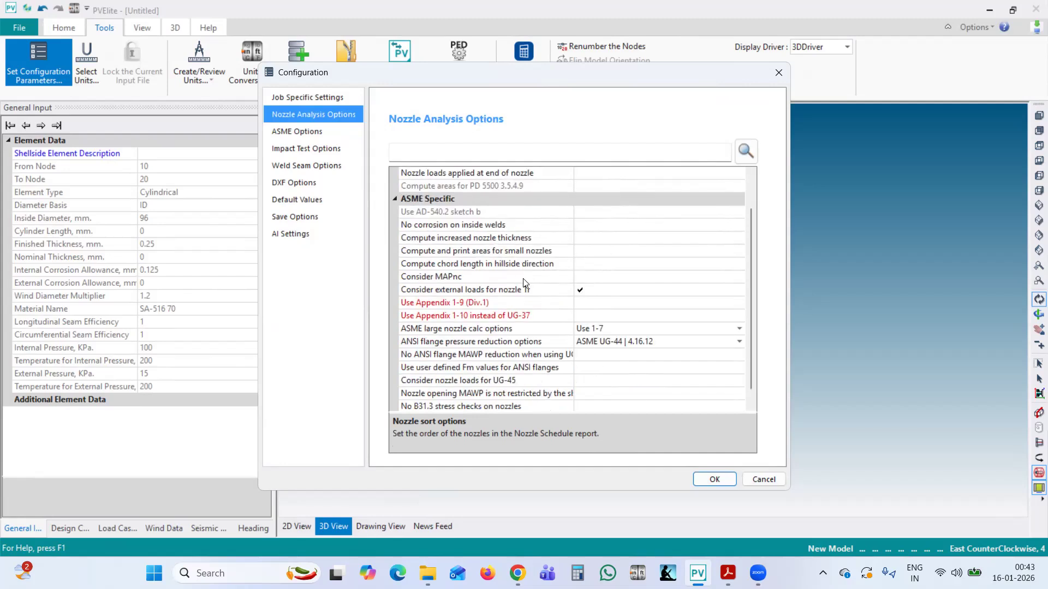
scroll(608, 334, "down", 1)
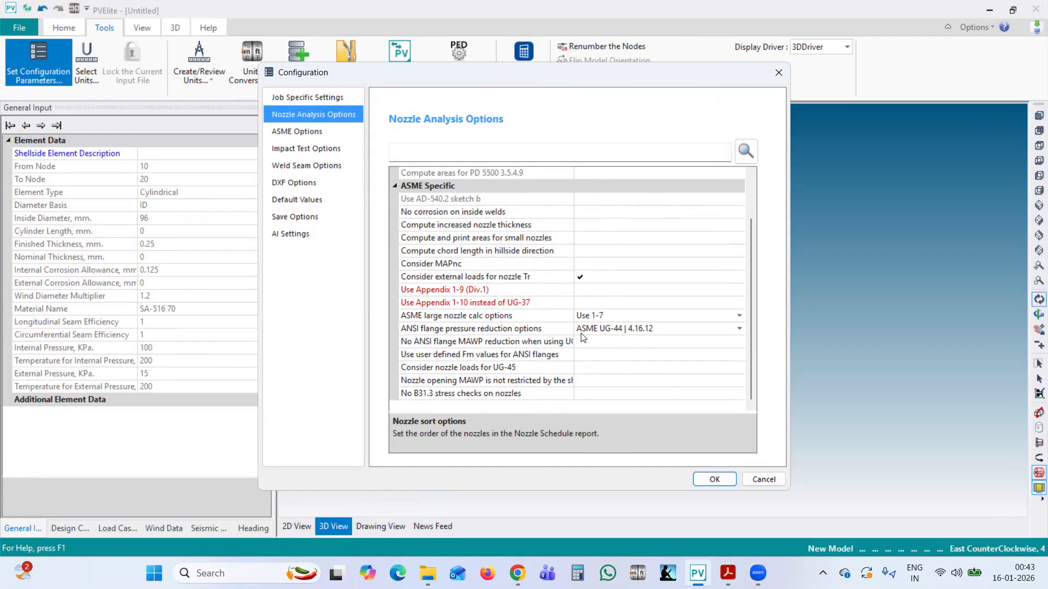
scroll(517, 289, "up", 2)
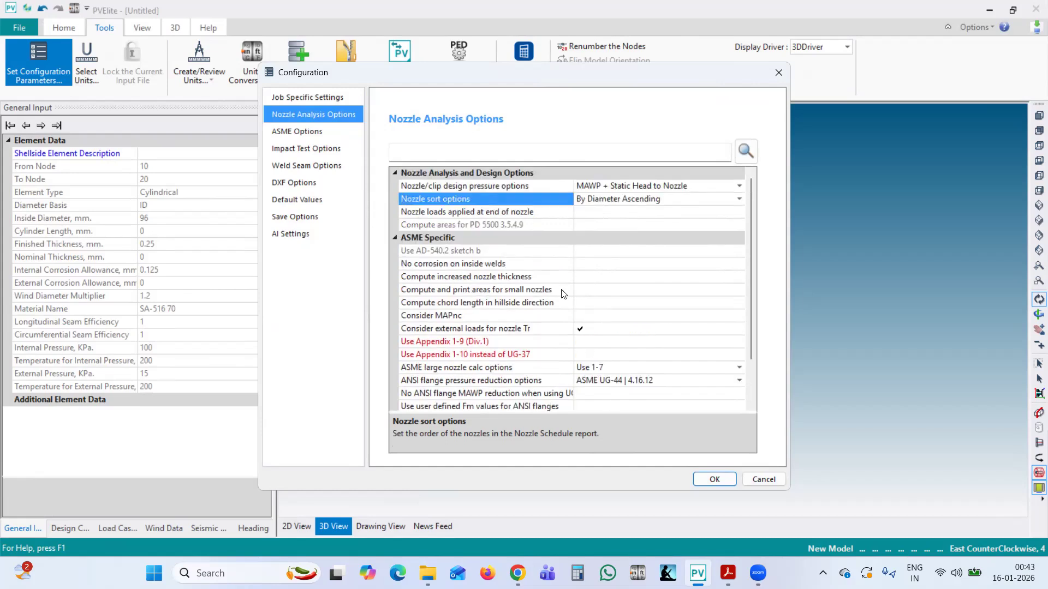
Select Current as the ASME code edition and inspect the Pre-99 addenda and Div. 1 App. 46 options
left_click(296, 133)
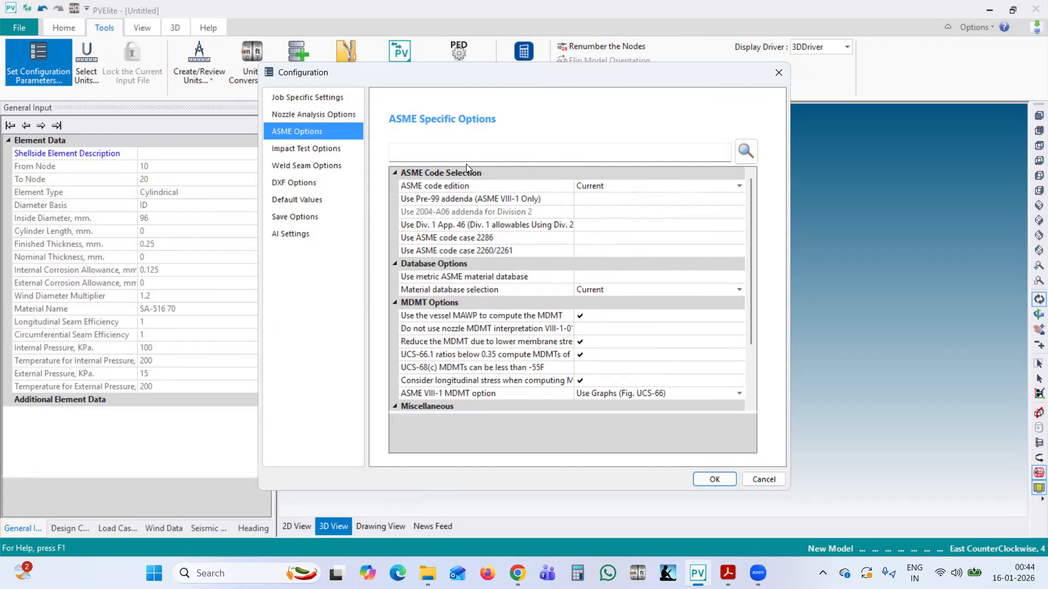
left_click(665, 183)
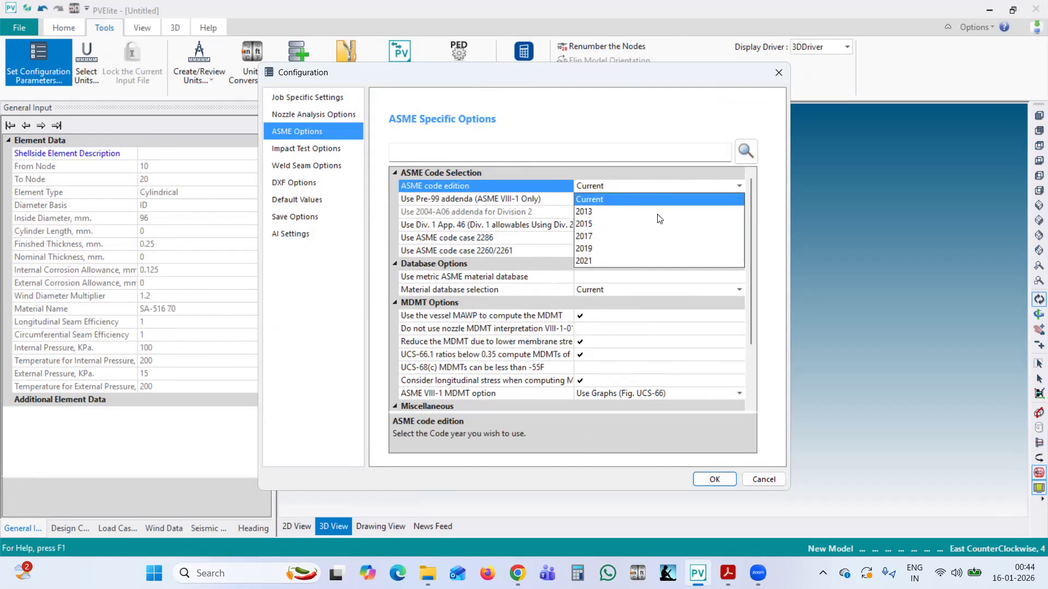
left_click(614, 200)
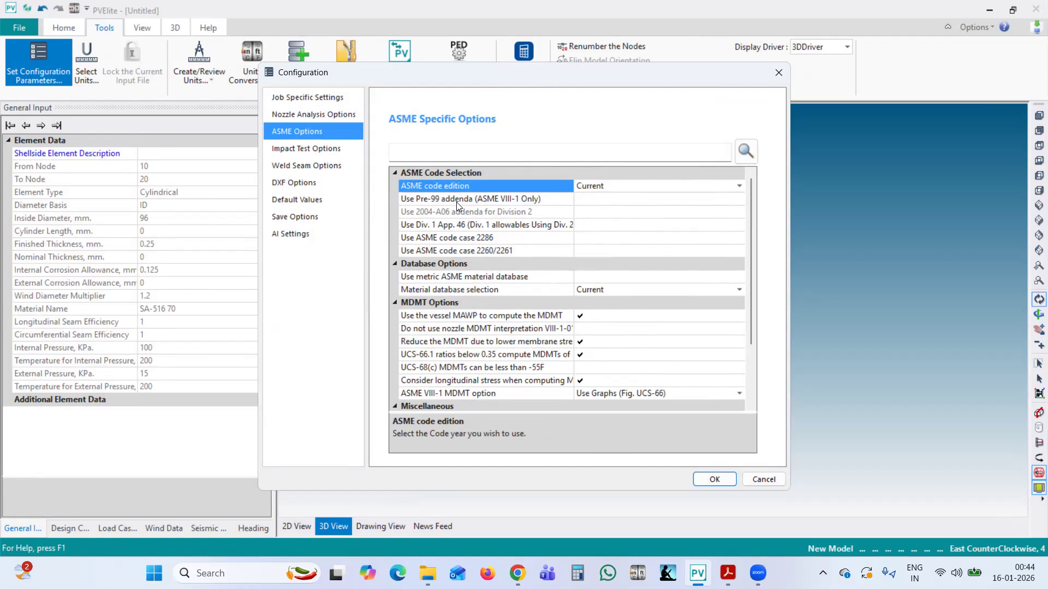
left_click(607, 199)
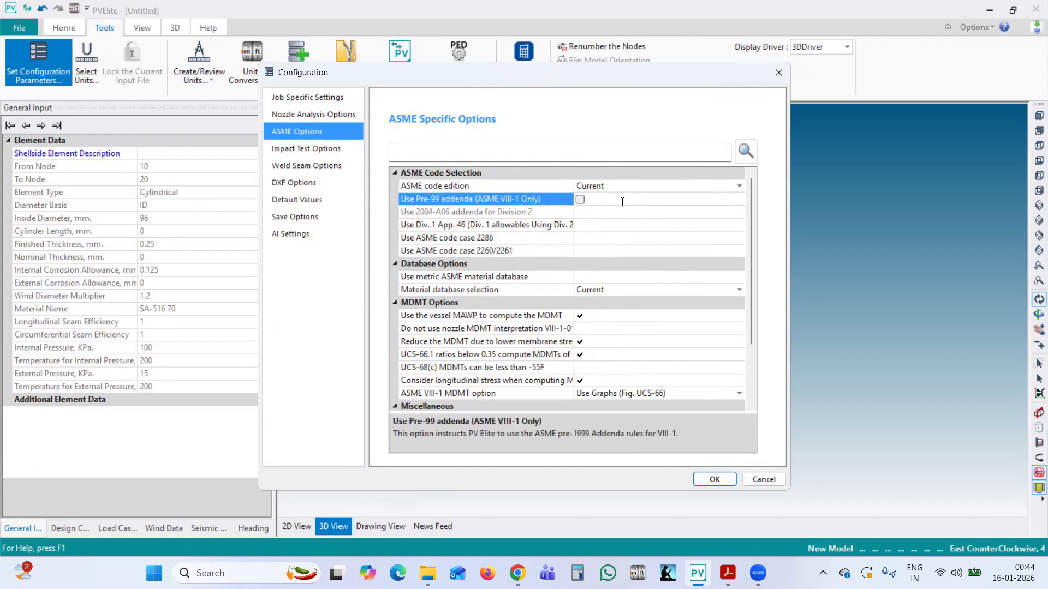
left_click(596, 229)
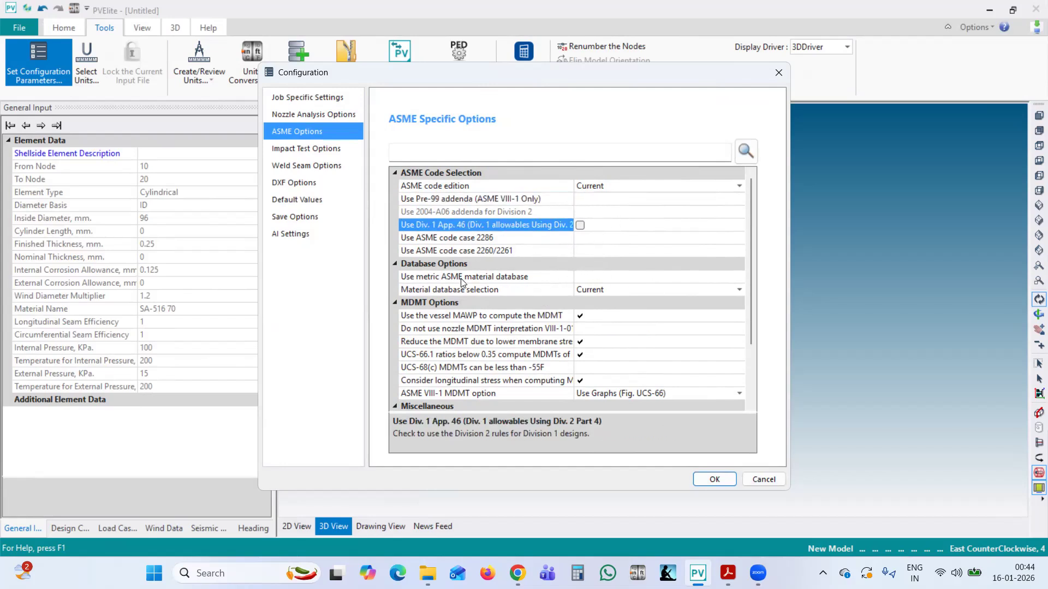
Check the metric material database option, keep the Current material database, and set the ASME VIII-1 MDMT option to Use Table UCS-66
left_click(579, 278)
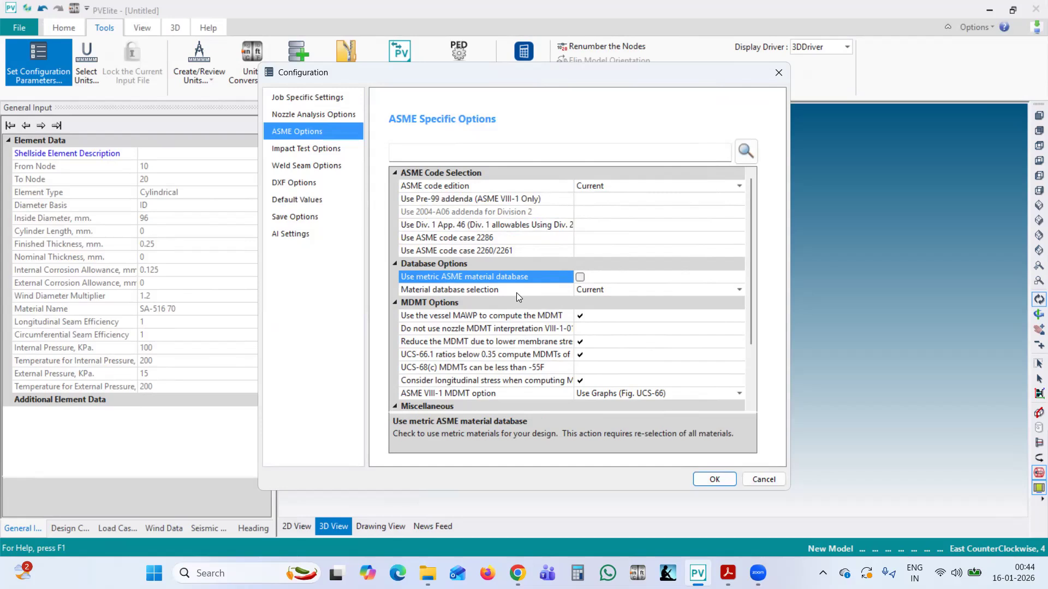
left_click(634, 289)
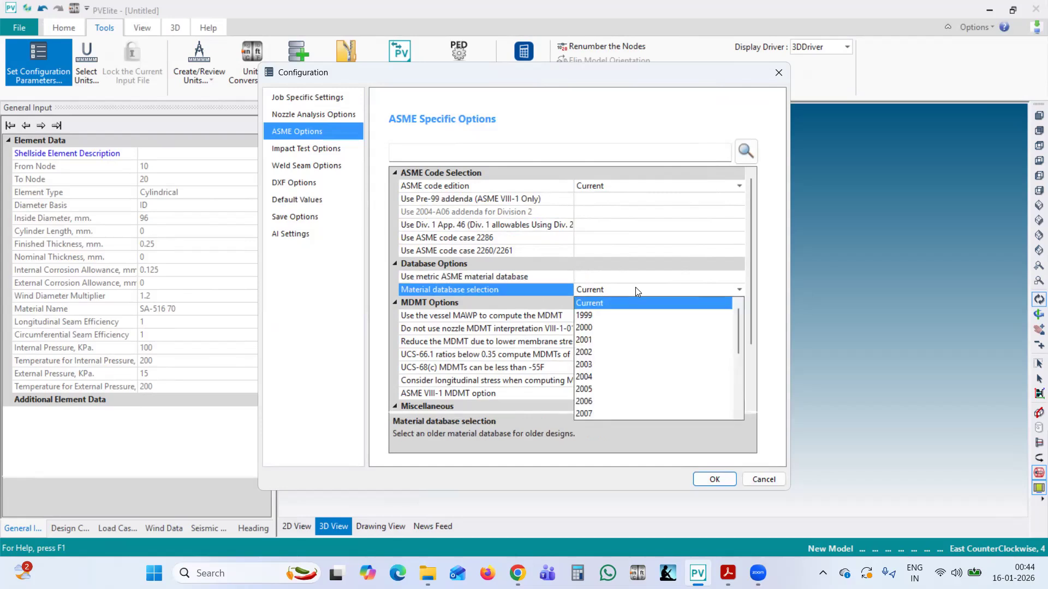
left_click(635, 289)
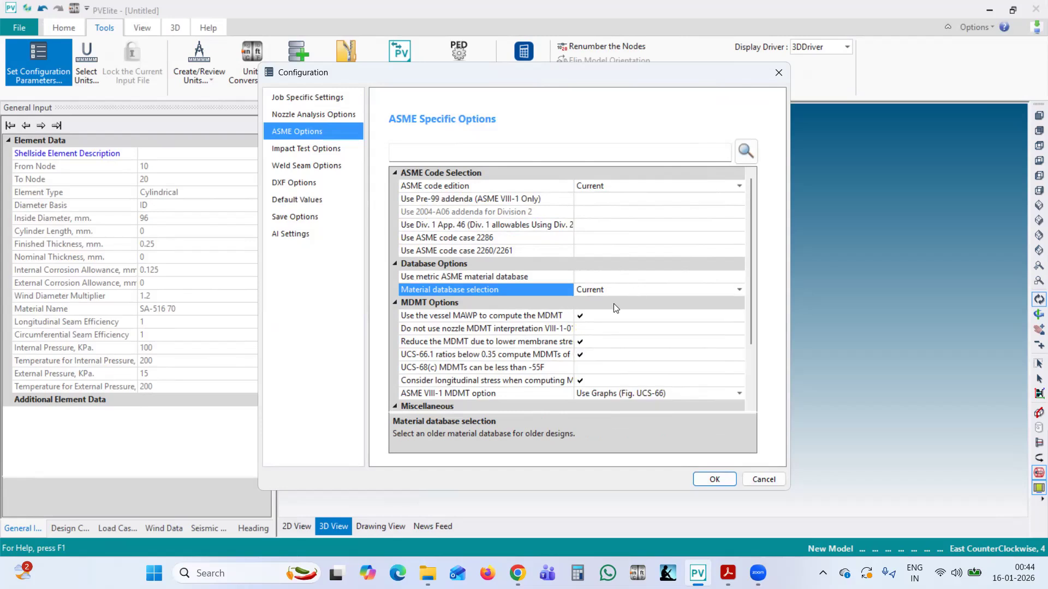
scroll(612, 315, "down", 1)
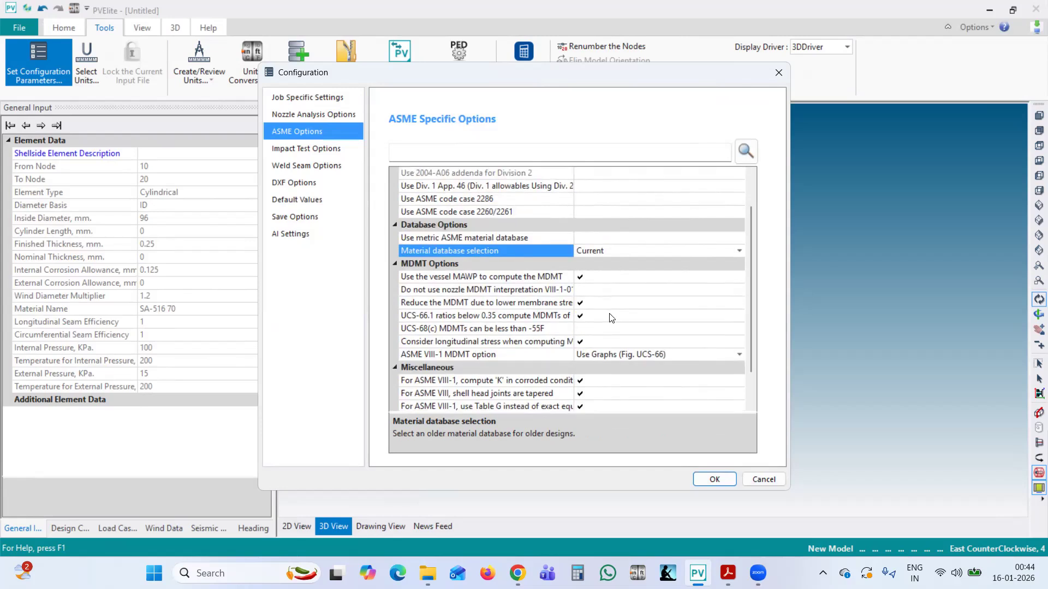
left_click(621, 353)
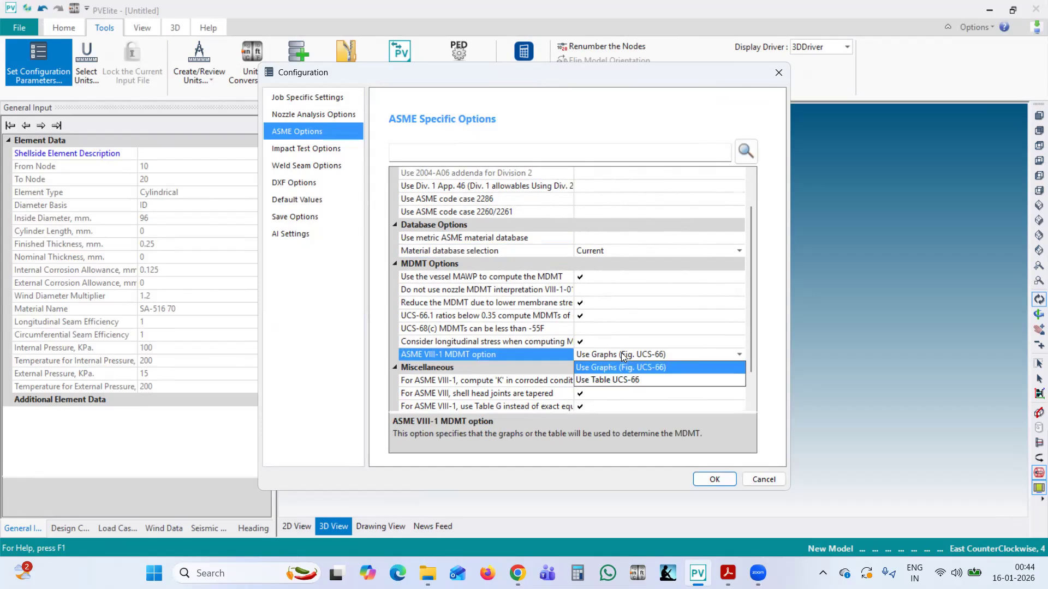
left_click(625, 382)
scroll(625, 384, "down", 1)
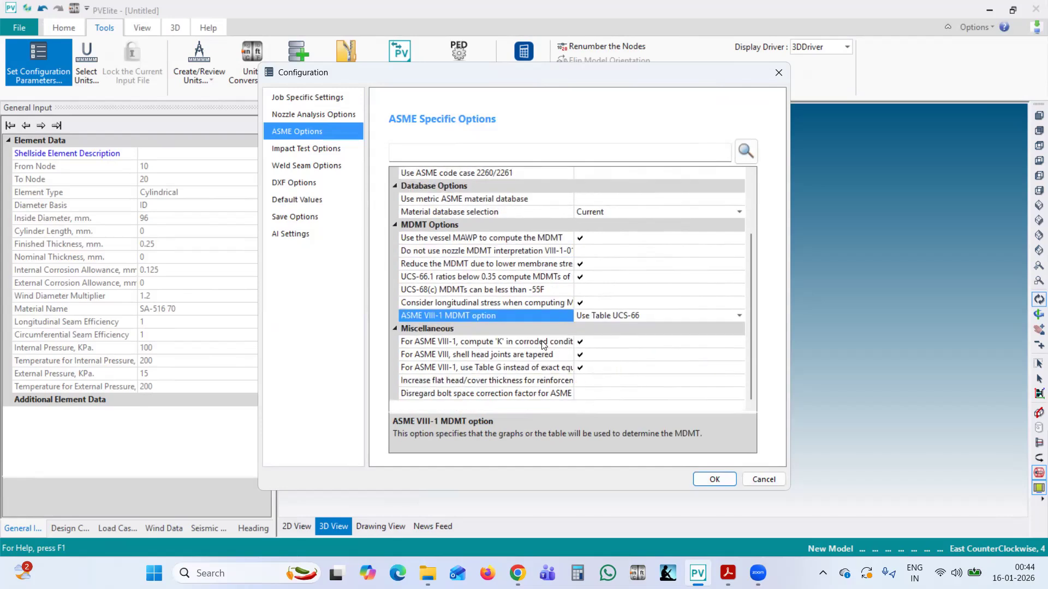
Review the impact test, job-specific, nozzle and ASME settings once more and accept the configuration
left_click(346, 156)
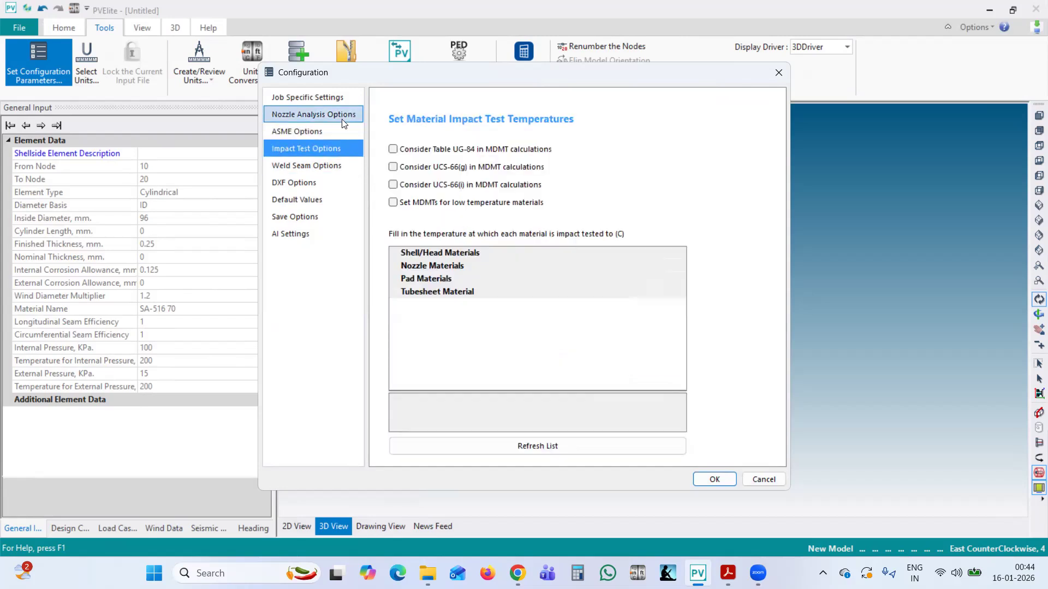
left_click(345, 97)
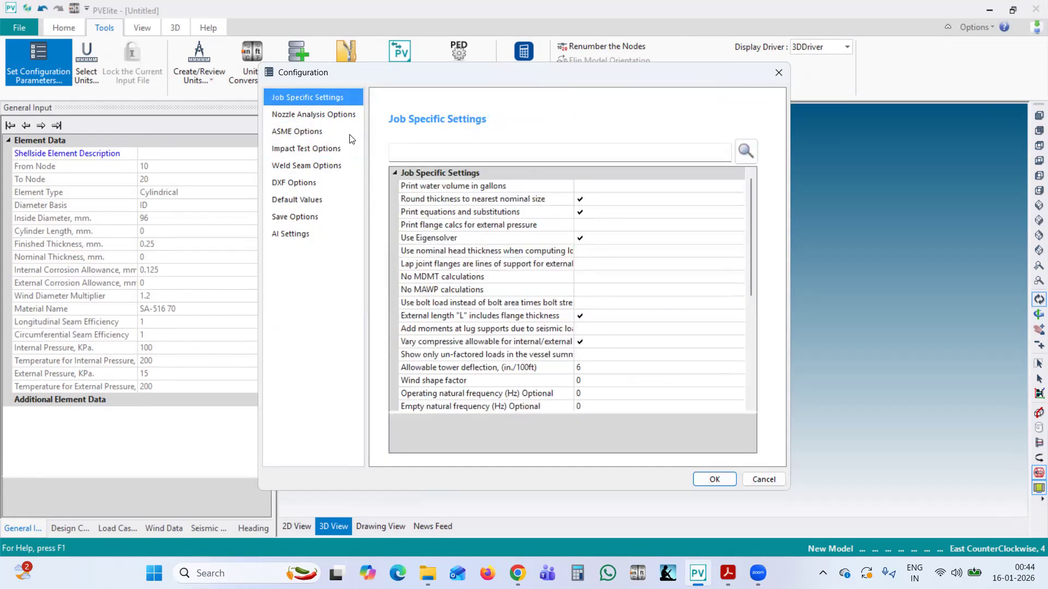
left_click(334, 115)
left_click(328, 133)
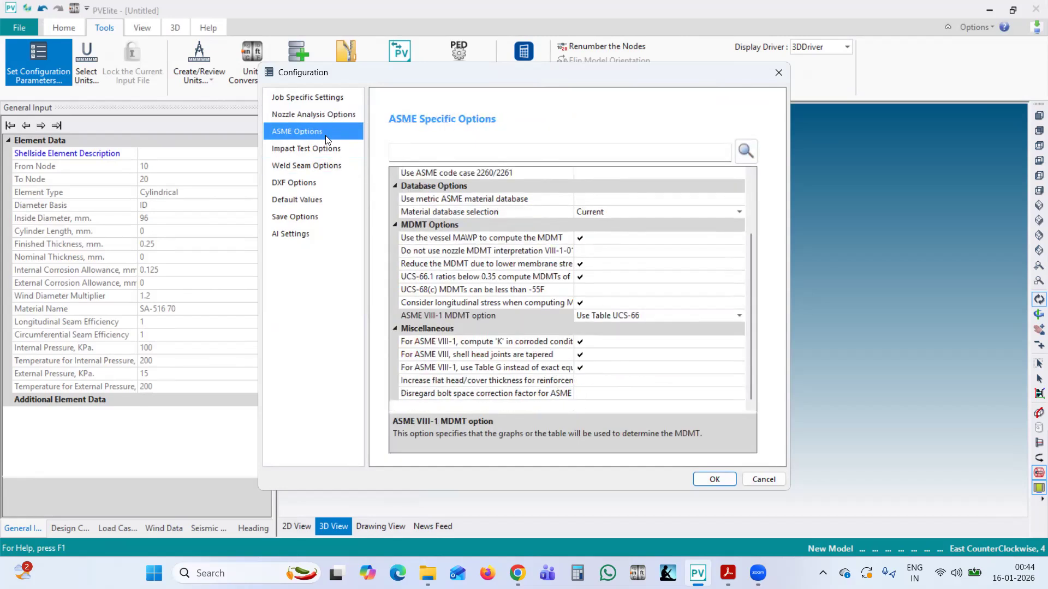
left_click(711, 479)
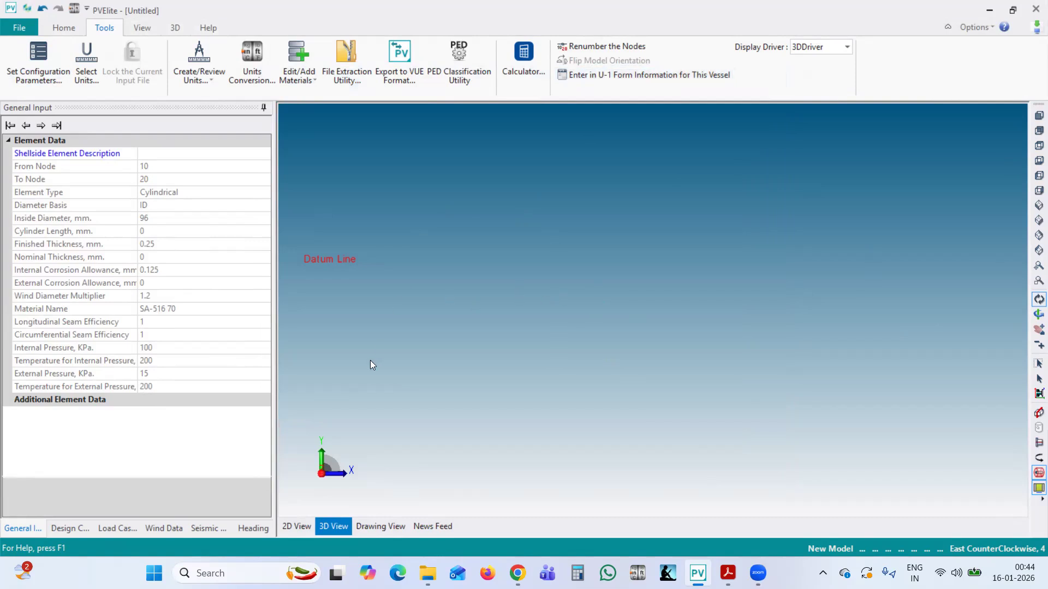
Add an elliptical head as the first element of the vessel and inspect it in 3D
left_click(66, 27)
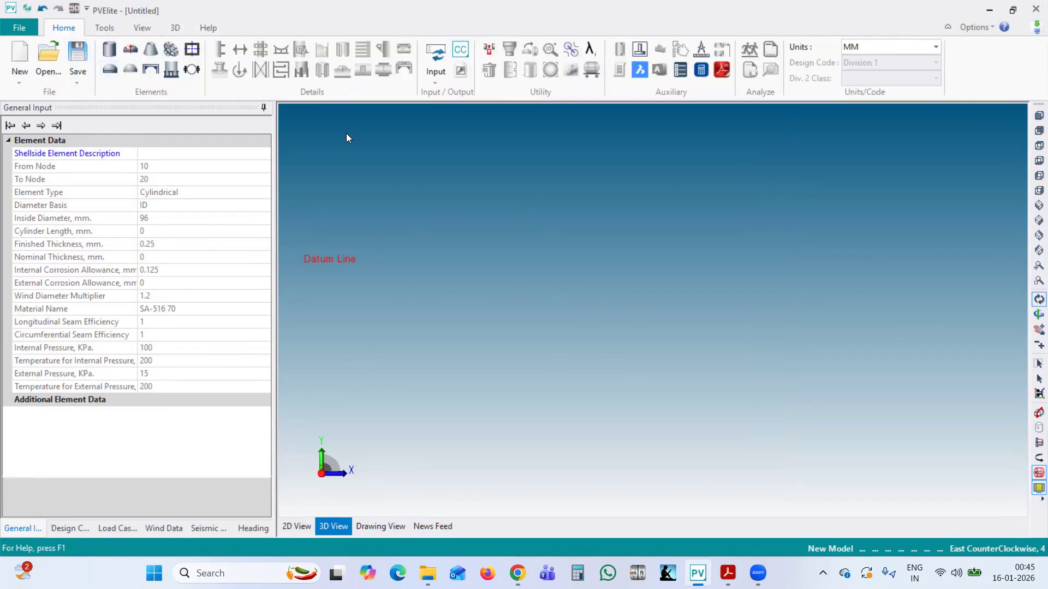
left_click(117, 70)
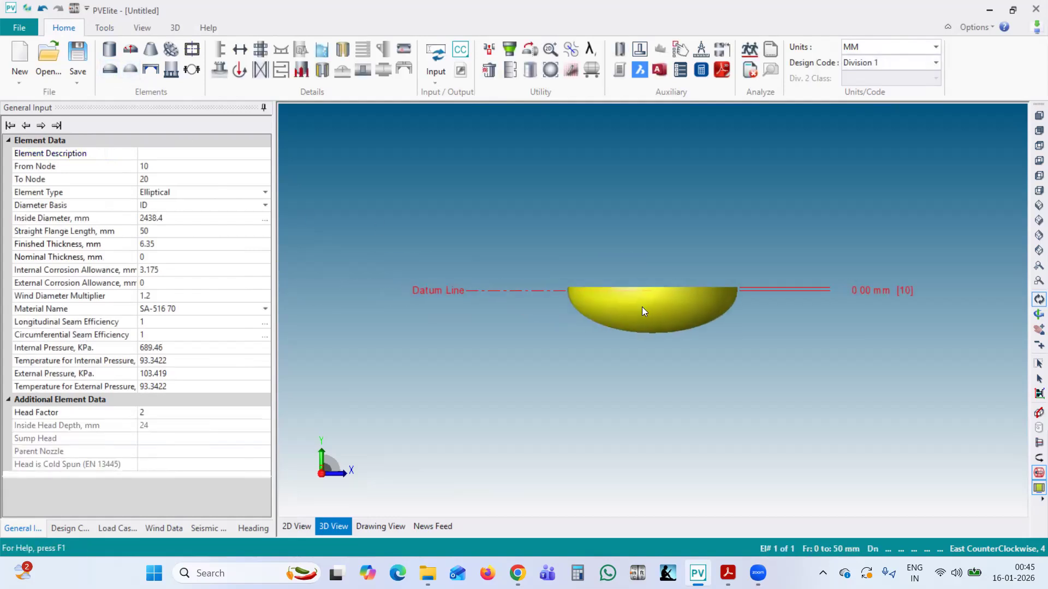
left_click_drag(639, 301, 642, 323)
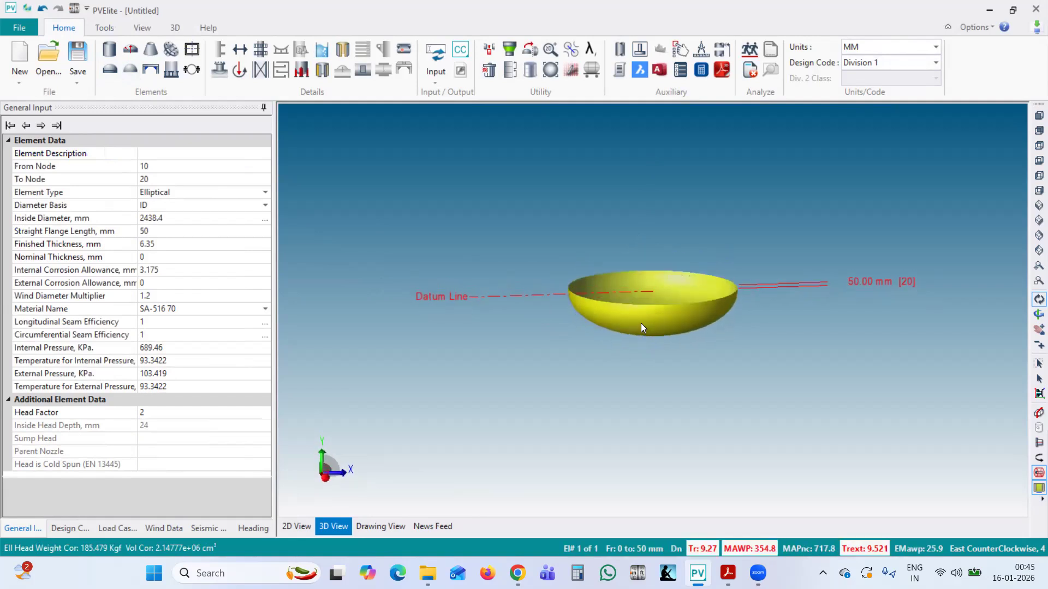
left_click_drag(582, 277, 551, 191)
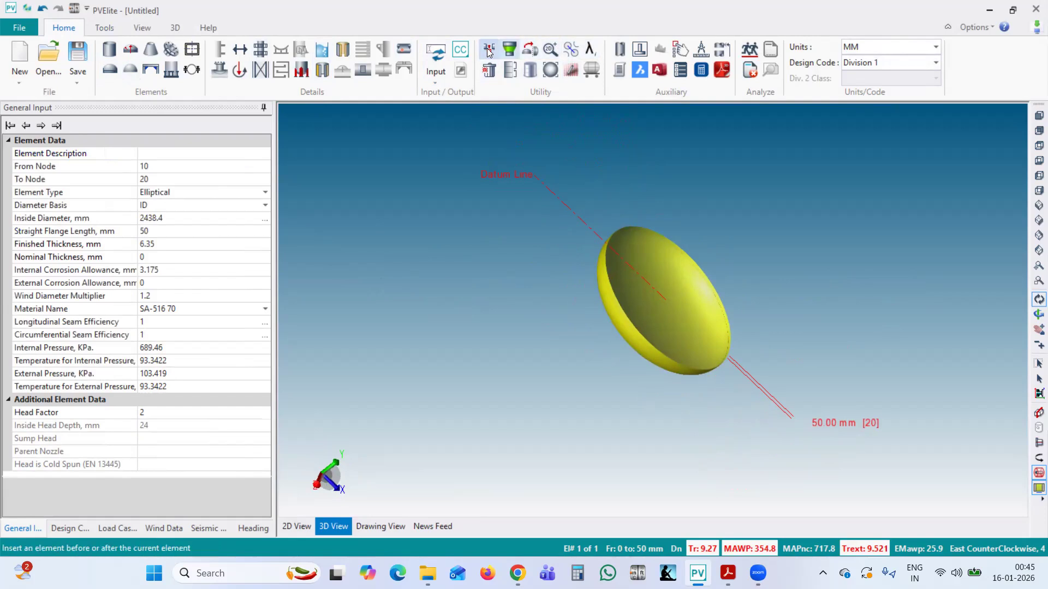
left_click_drag(639, 188, 380, 123)
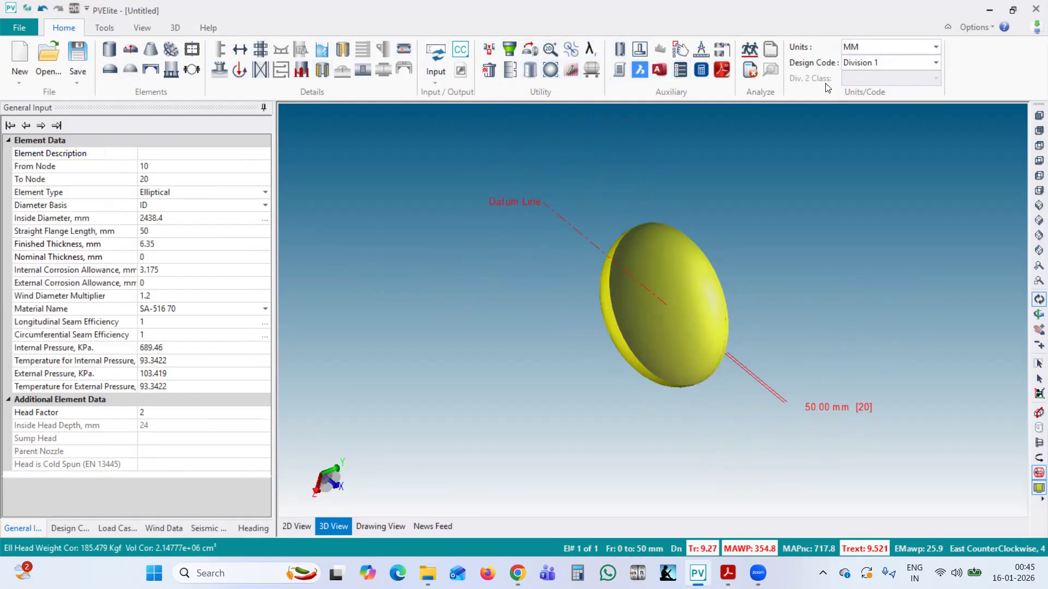
Review the available design codes, keep Division 1, and inspect the elliptical head from different sides
left_click_drag(689, 261, 770, 196)
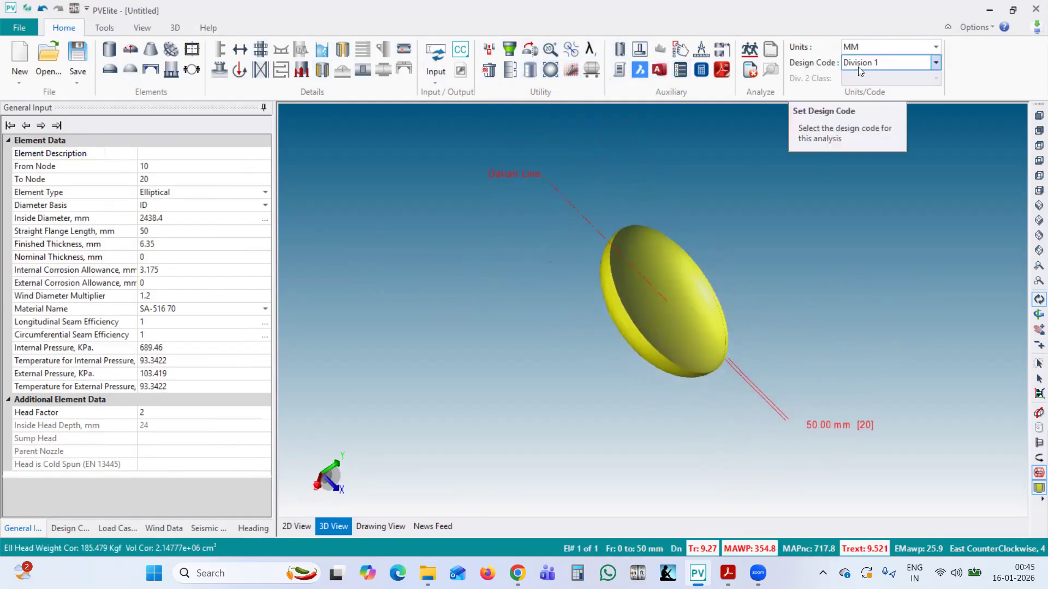
left_click(891, 64)
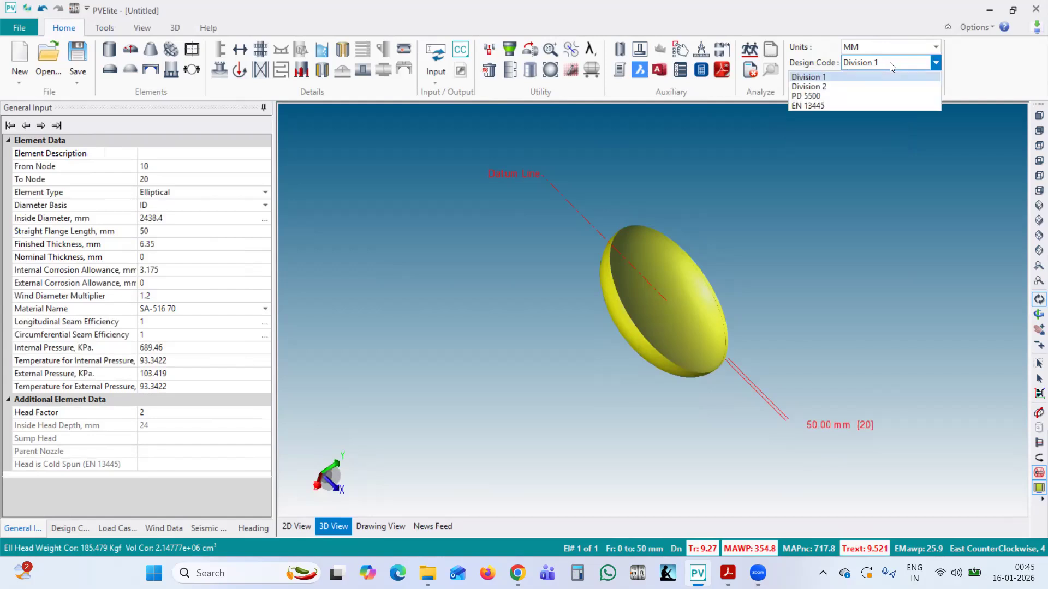
left_click(823, 82)
left_click_drag(795, 264, 756, 270)
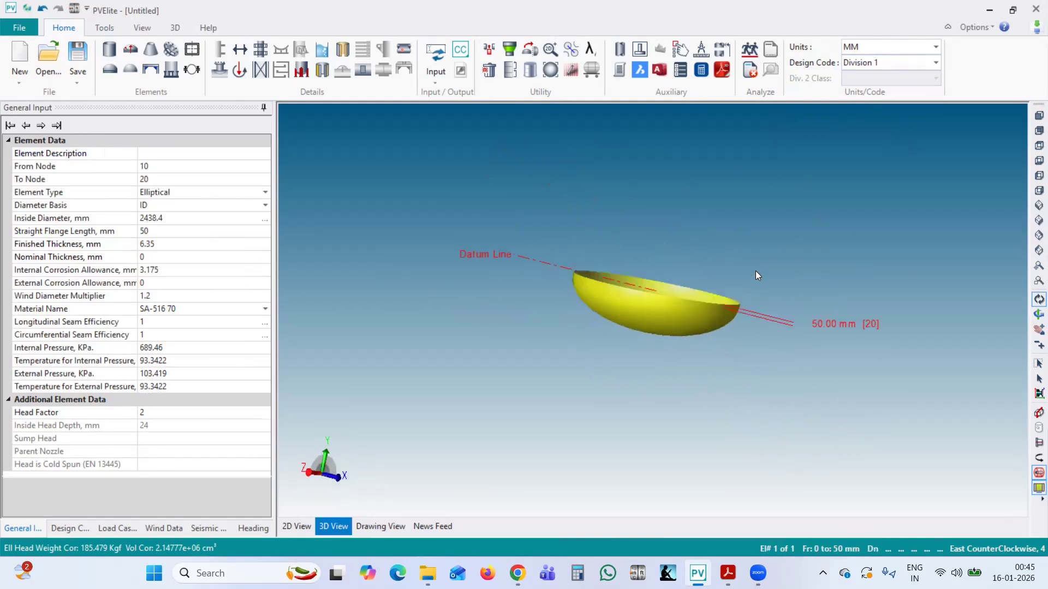
left_click_drag(729, 332, 687, 291)
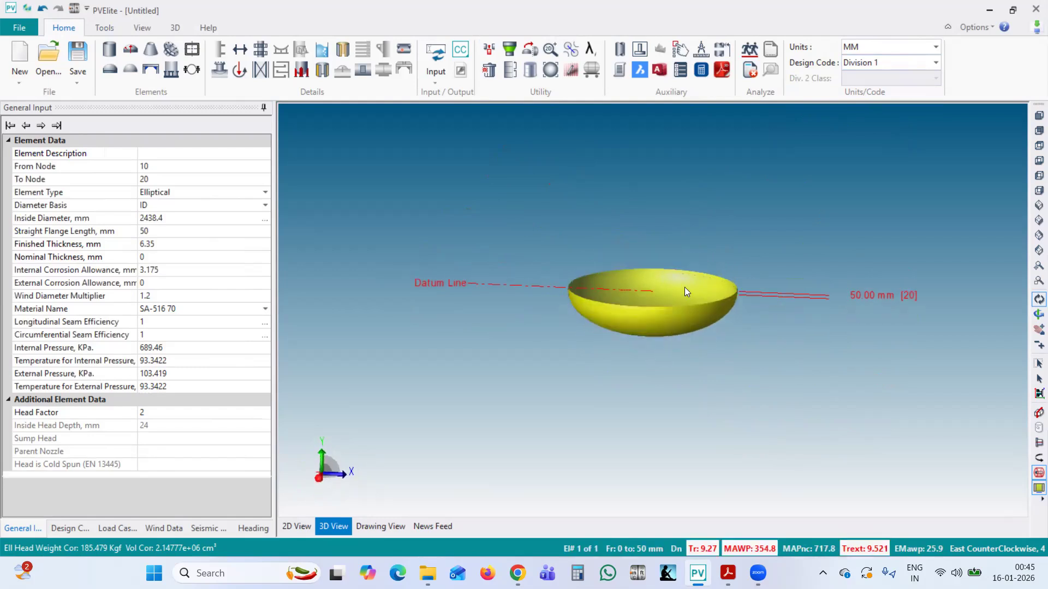
Flip the vessel to a horizontal orientation and enter Left Dish as the head's element description
left_click(527, 51)
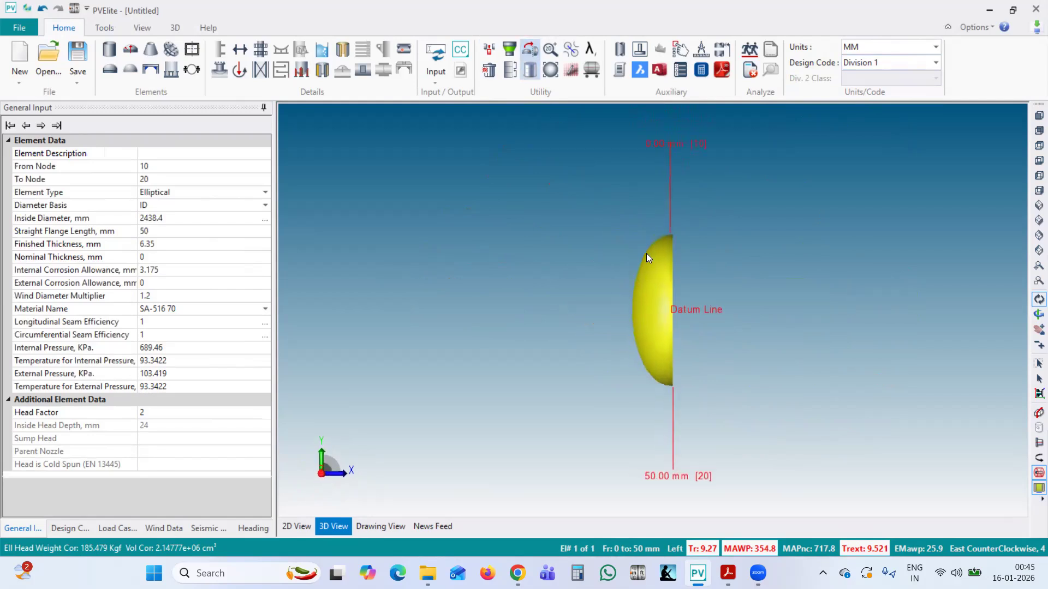
mouse_move(658, 225)
left_mouse_down()
mouse_move(689, 251)
mouse_move(660, 241)
mouse_move(658, 223)
mouse_move(659, 243)
mouse_move(663, 226)
mouse_move(648, 218)
left_mouse_up()
left_click(206, 154)
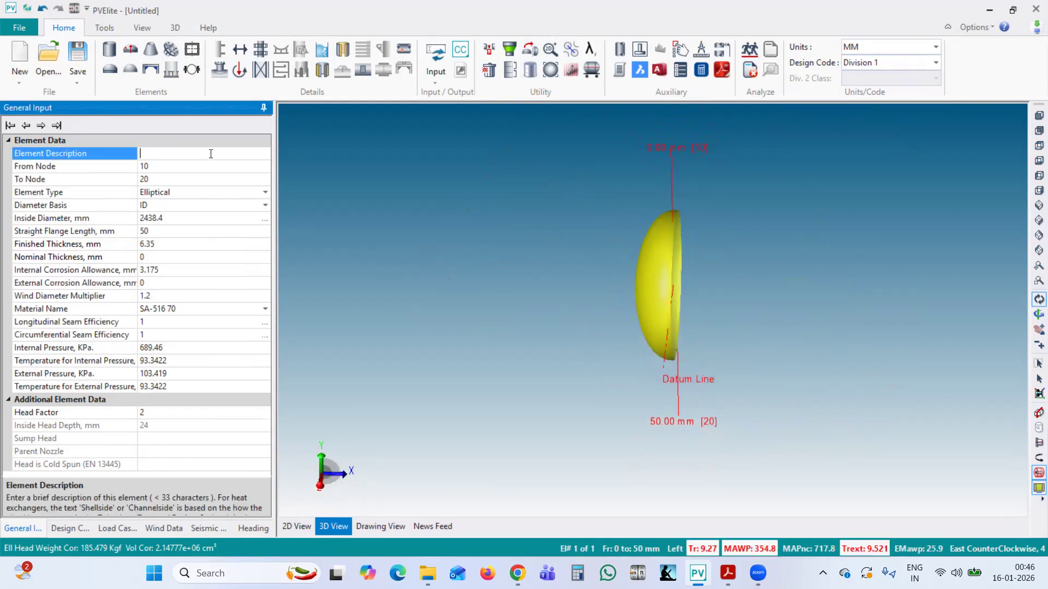
type("Left Dish")
left_click(339, 193)
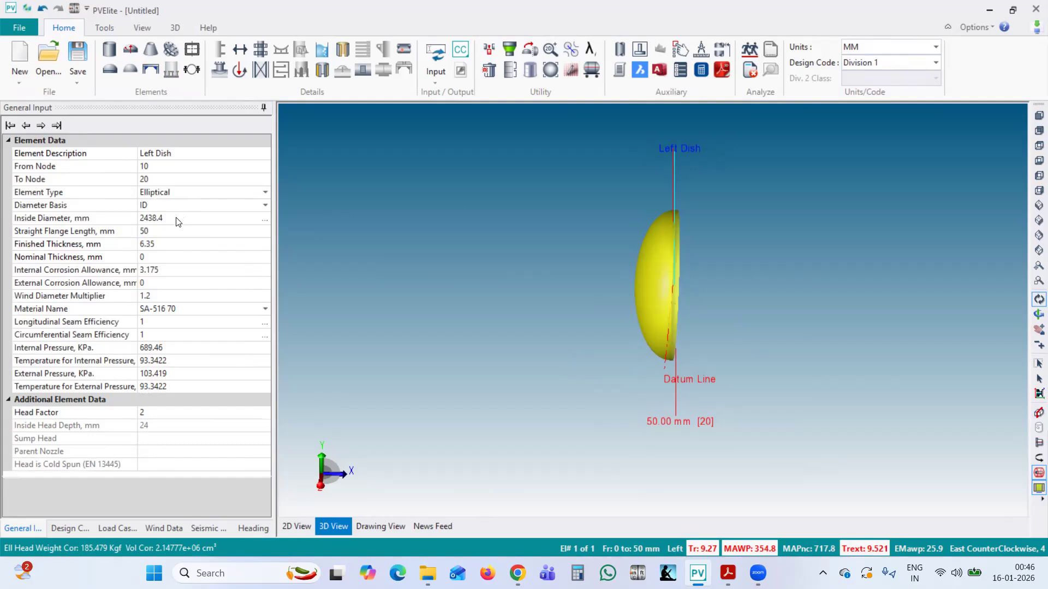
Set the left dish's inside diameter to 1500 mm and check its straight flange length
left_click(133, 220)
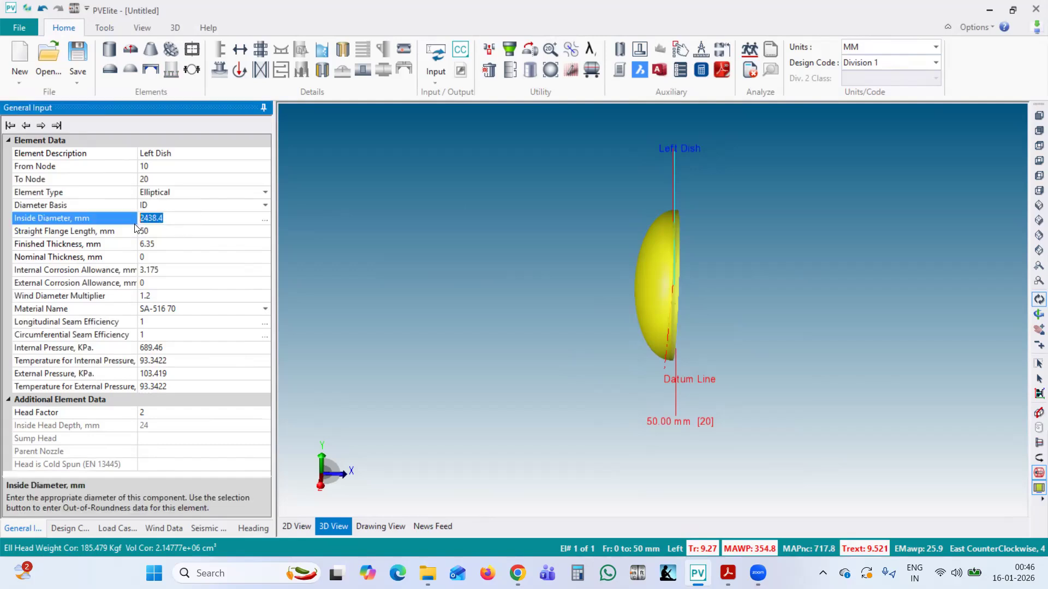
type("1500")
key("Return")
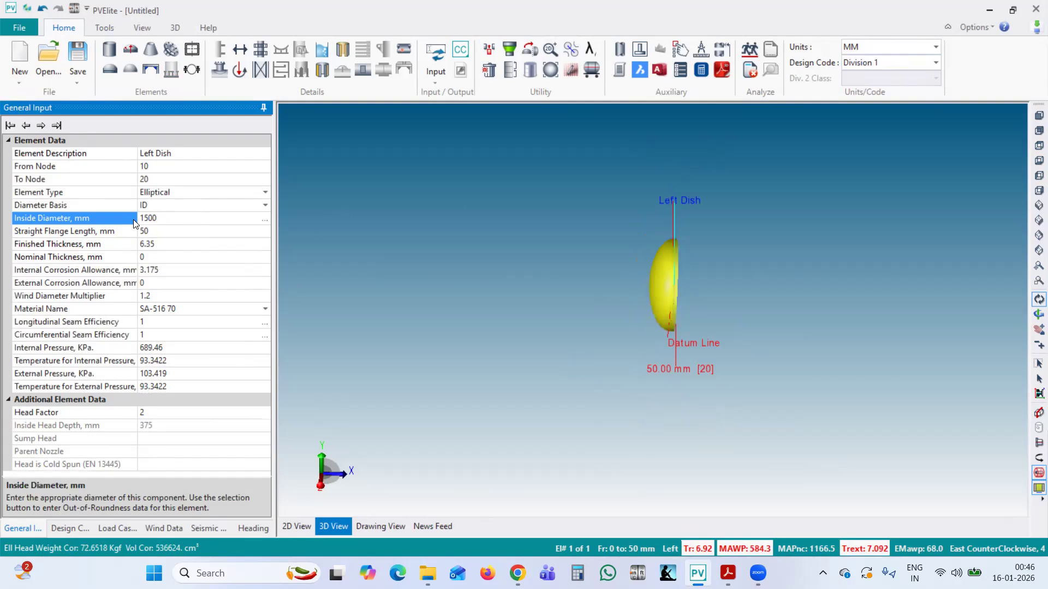
left_click(184, 230)
left_click(545, 299)
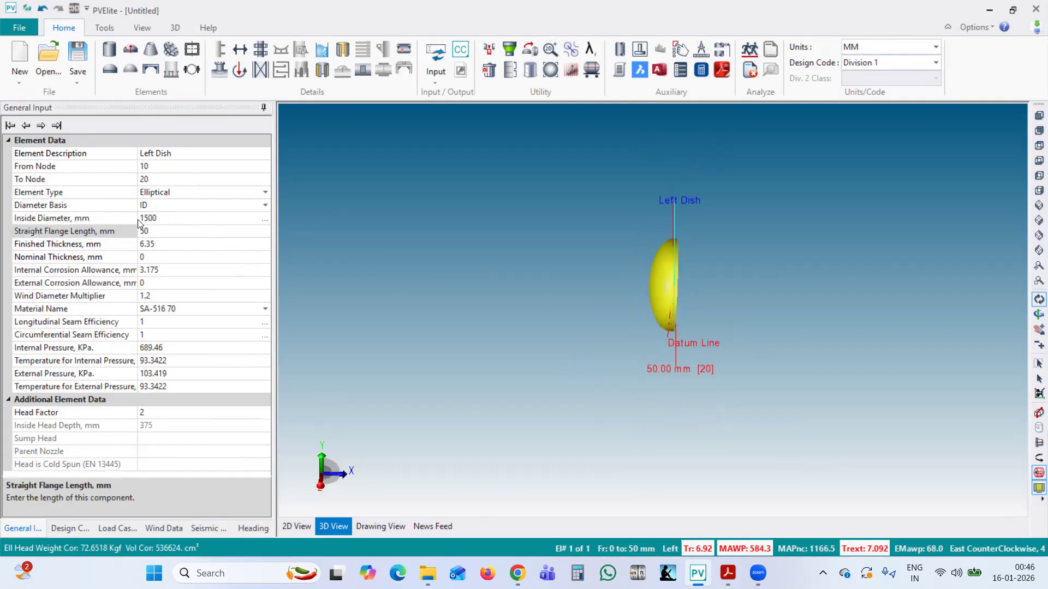
scroll(689, 295, "up", 5)
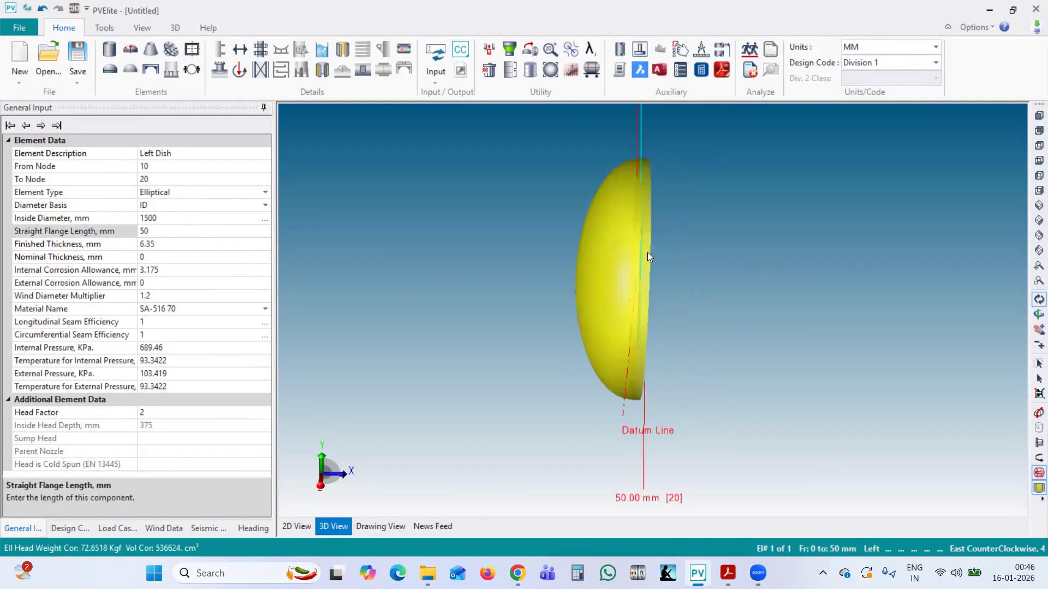
left_click(178, 233)
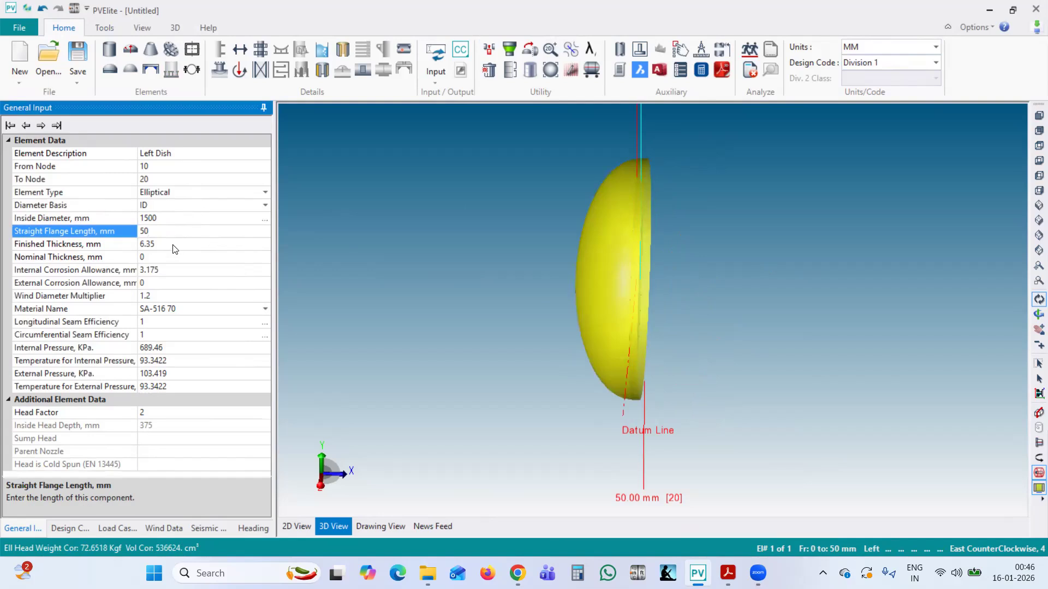
Set the left dish's finished thickness to 7 mm and its nominal thickness to 8 mm
left_click(174, 245)
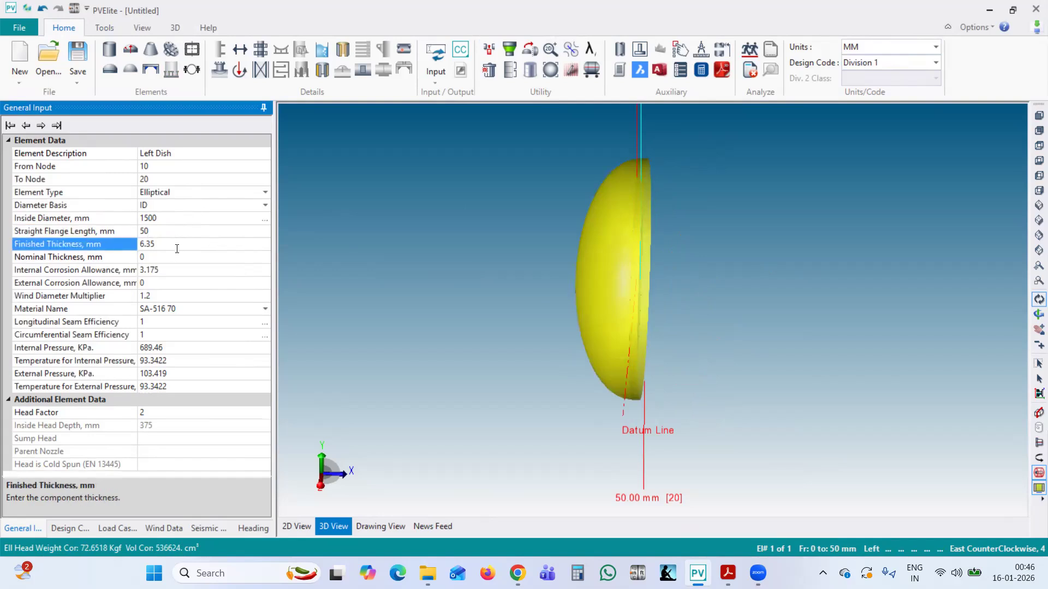
left_click(582, 265)
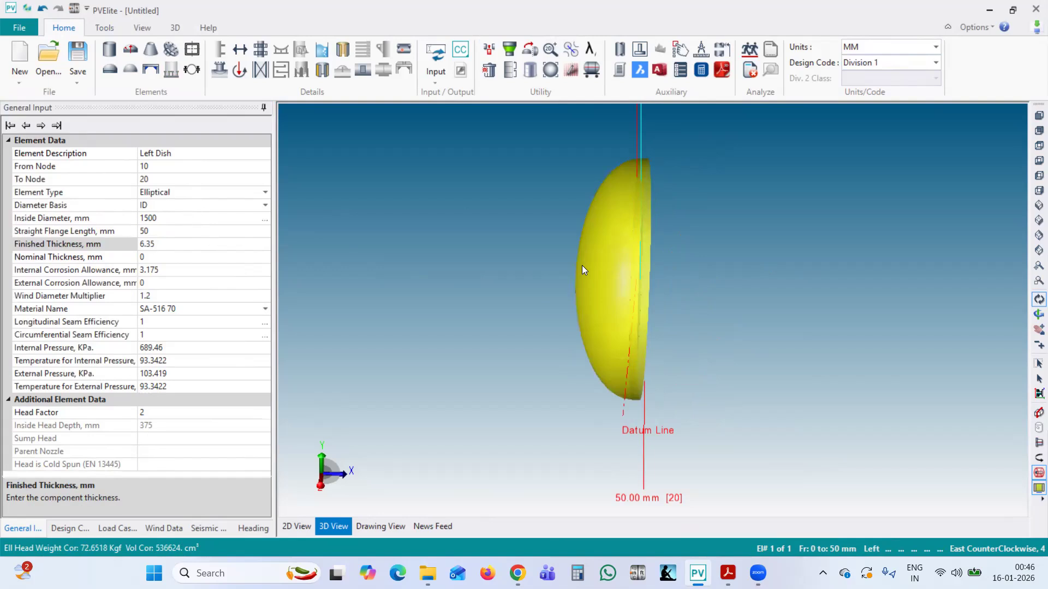
left_click_drag(640, 270, 570, 283)
left_click_drag(176, 245, 126, 250)
type("7")
left_click(181, 256)
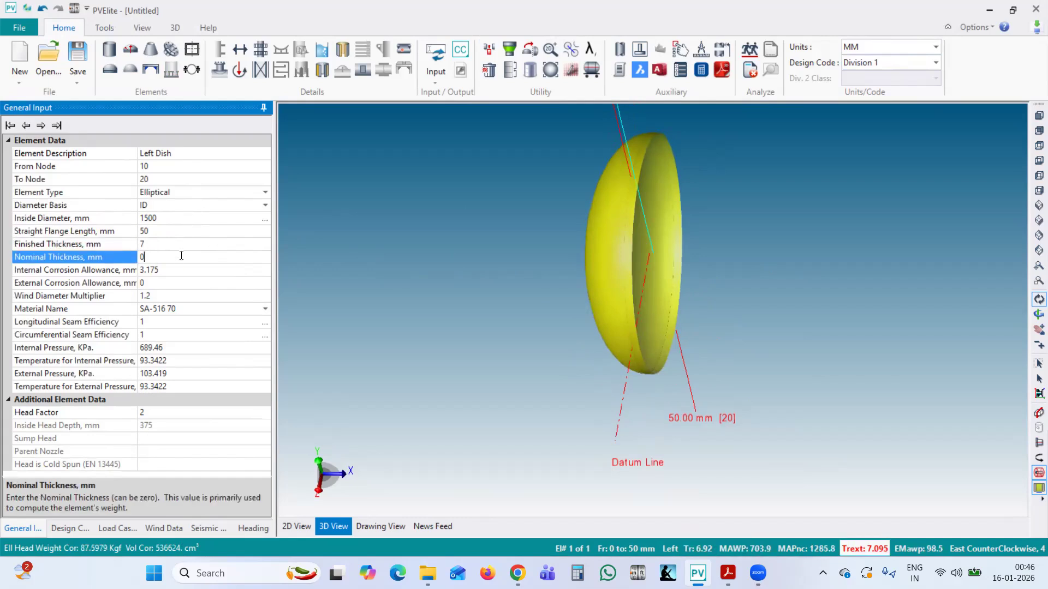
type("8")
key("Return")
Set the internal corrosion allowance to 3.2 mm and check the external corrosion allowance and wind diameter multiplier
left_click(112, 272)
type("3.2")
key("Return")
left_click_drag(558, 265, 602, 251)
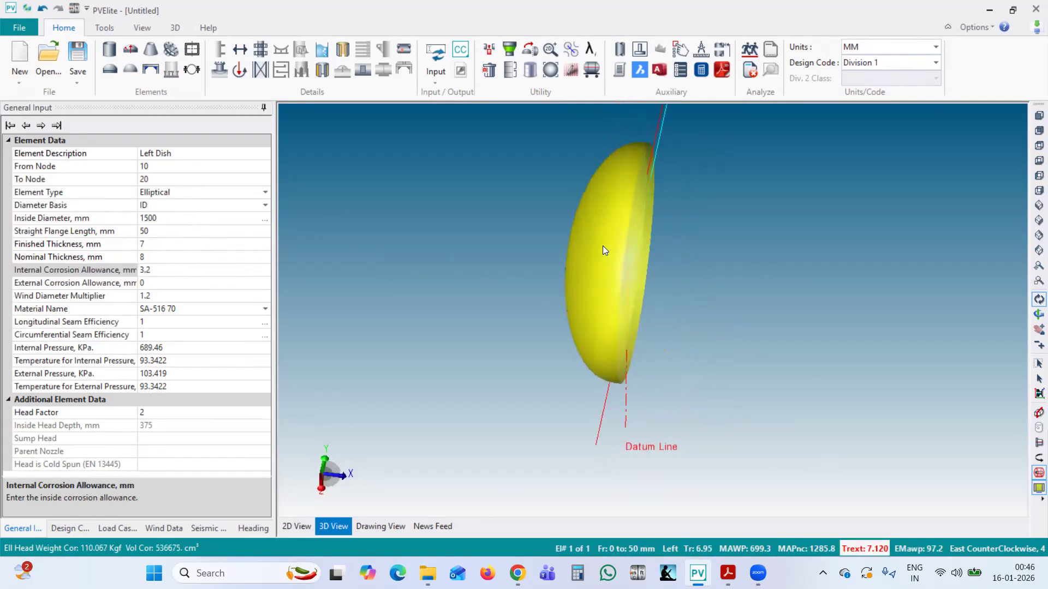
left_click(166, 285)
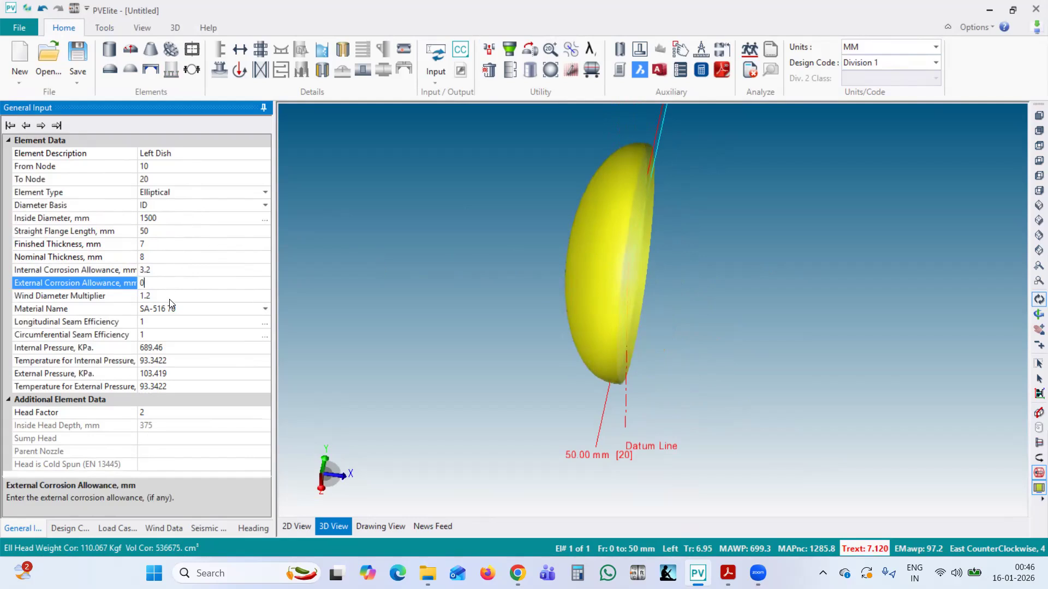
left_click(175, 294)
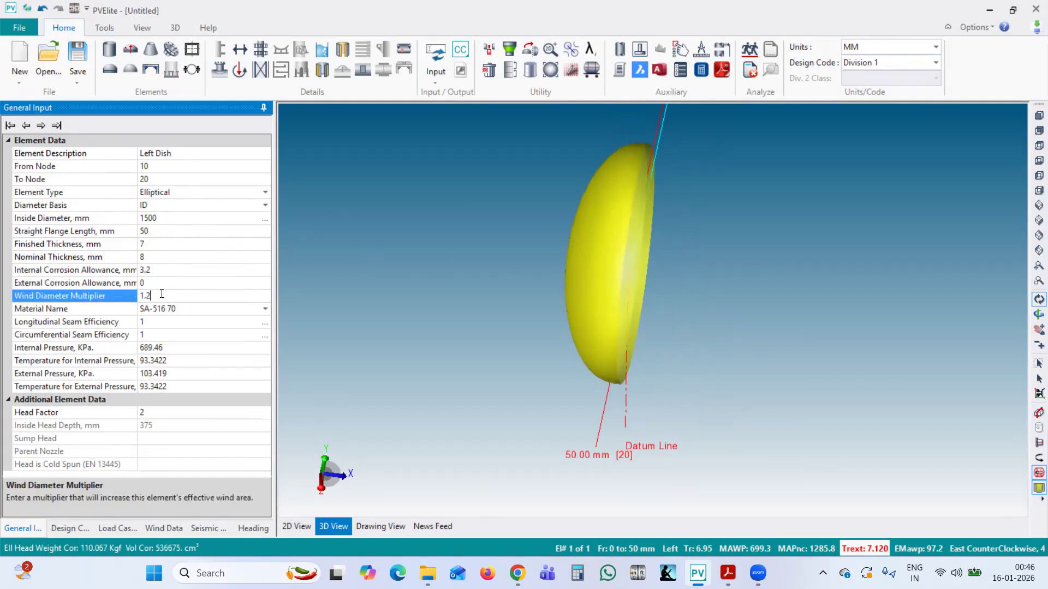
Look up SA-240 in the material database for the left dish and browse its plate grades
left_click(214, 307)
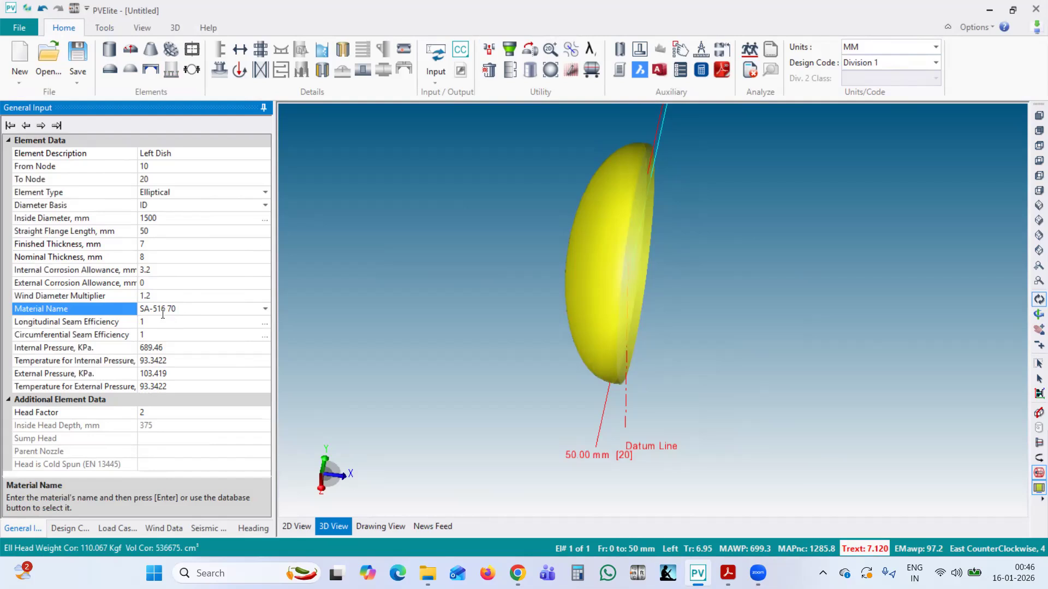
left_click_drag(154, 310, 177, 310)
left_click(154, 309)
left_click(221, 309, "shift")
type("240")
key("Return")
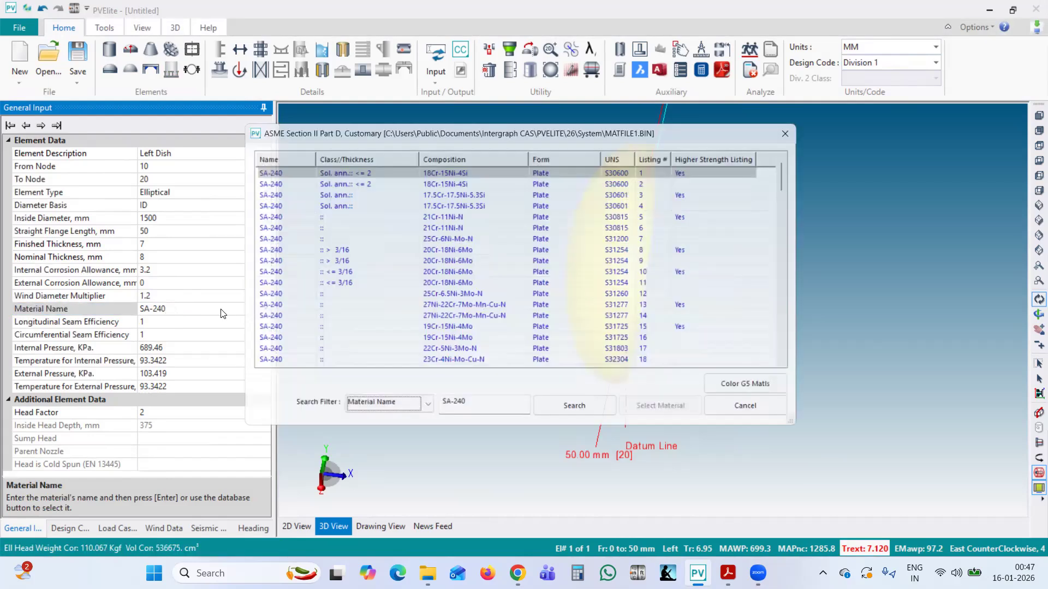
scroll(327, 300, "down", 15)
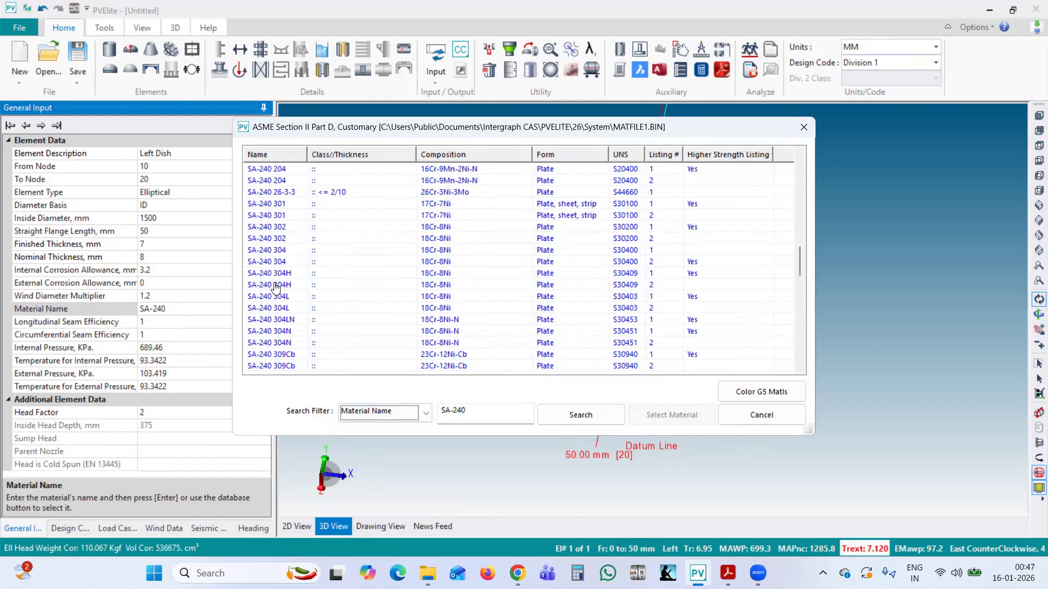
scroll(280, 322, "down", 10)
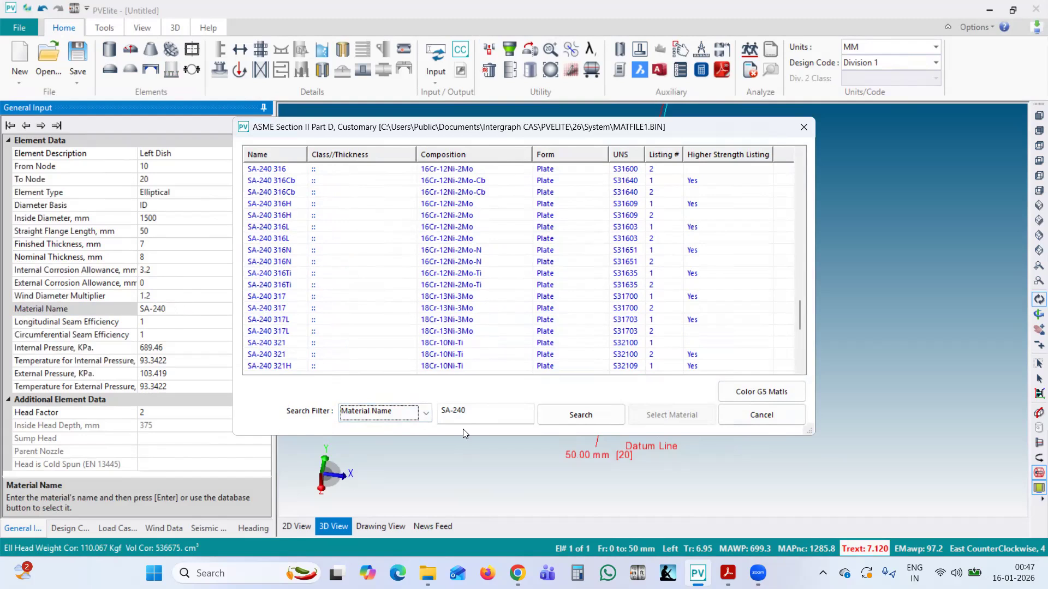
Check the material database's search filter options, leave without picking an SA-240 grade, and accept the SA-516 70 properties
left_click(430, 413)
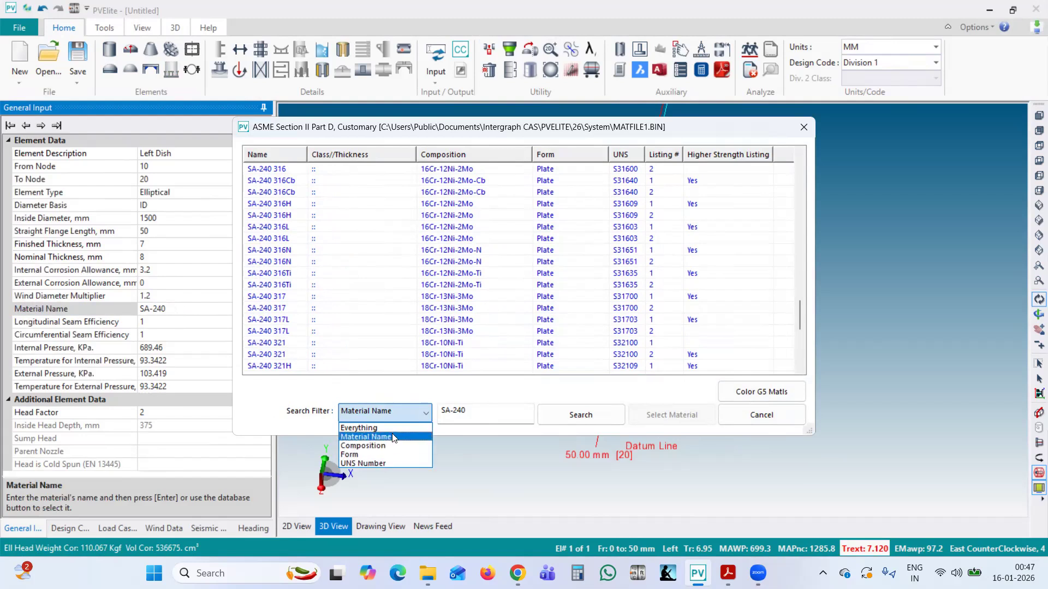
left_click(473, 414)
left_click(471, 413)
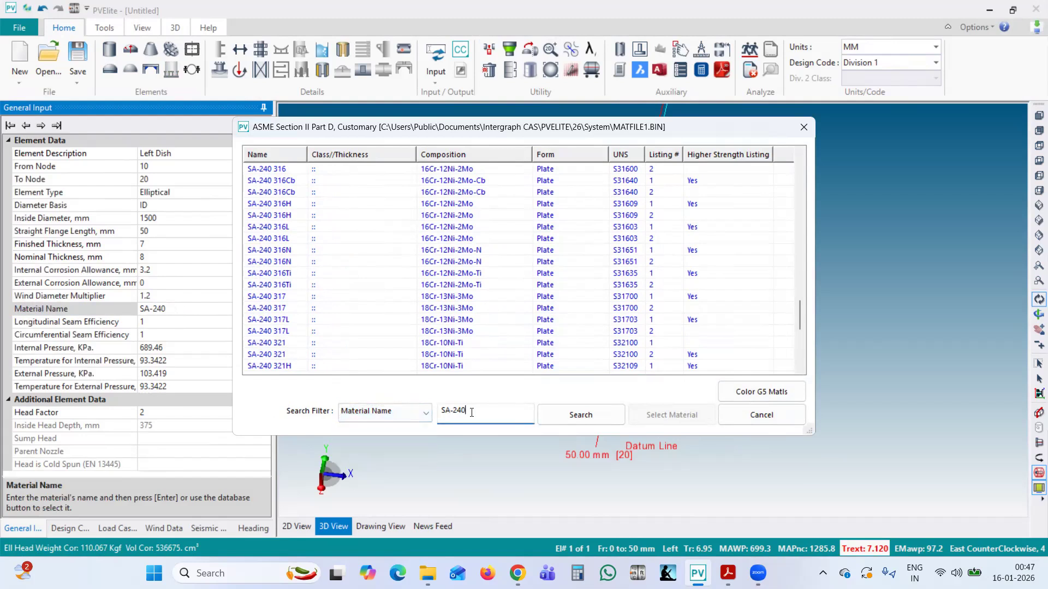
left_click(585, 414)
left_click(803, 127)
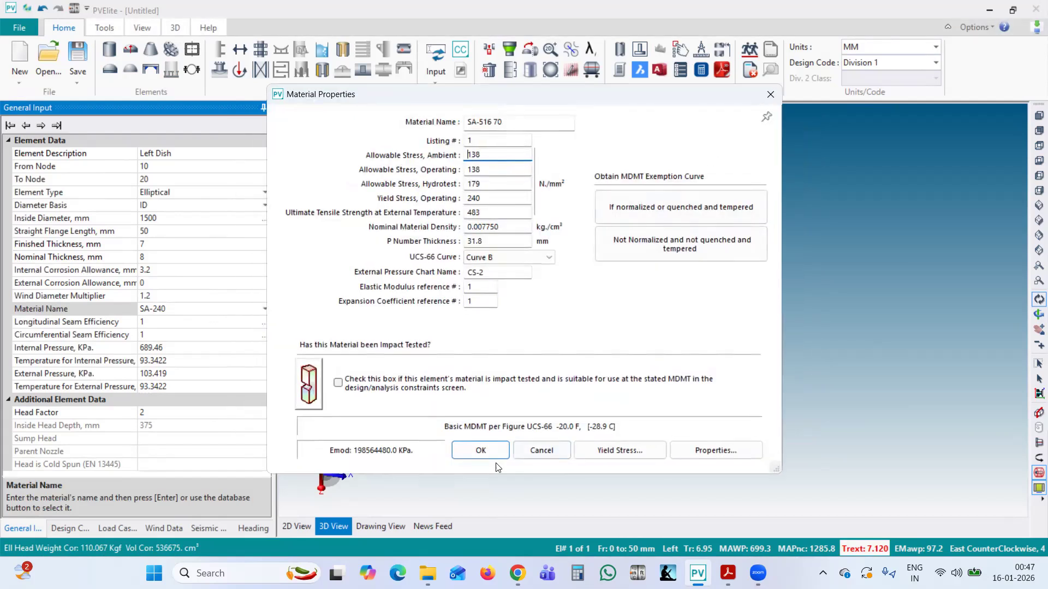
left_click(485, 452)
Open the left dish's SA-516 70 material properties and review its allowable stresses, density and UCS-66 curve
left_click(189, 310)
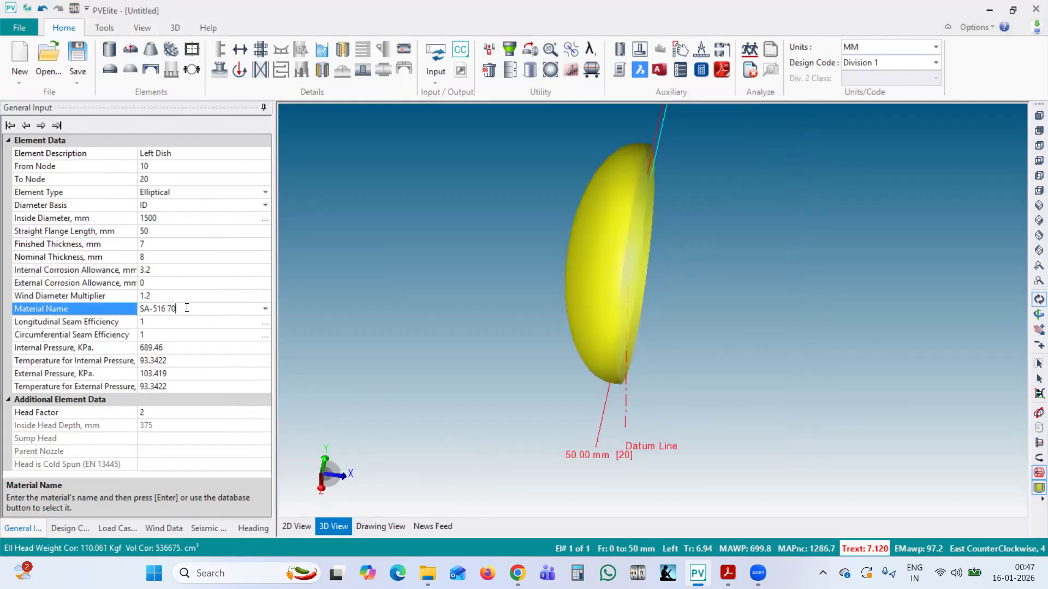
left_click(265, 309)
left_click(234, 309)
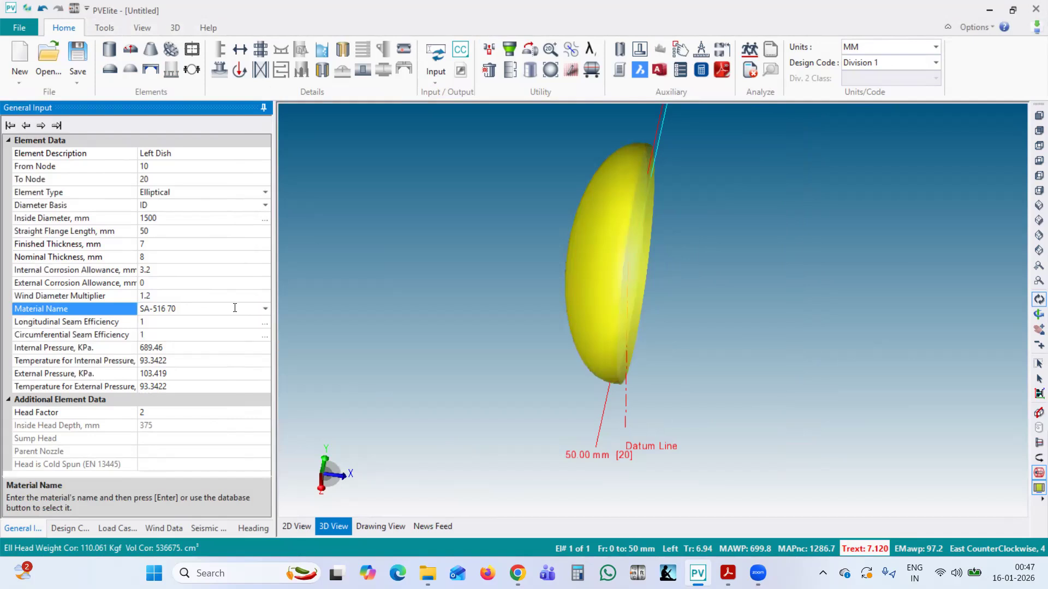
left_click(283, 307)
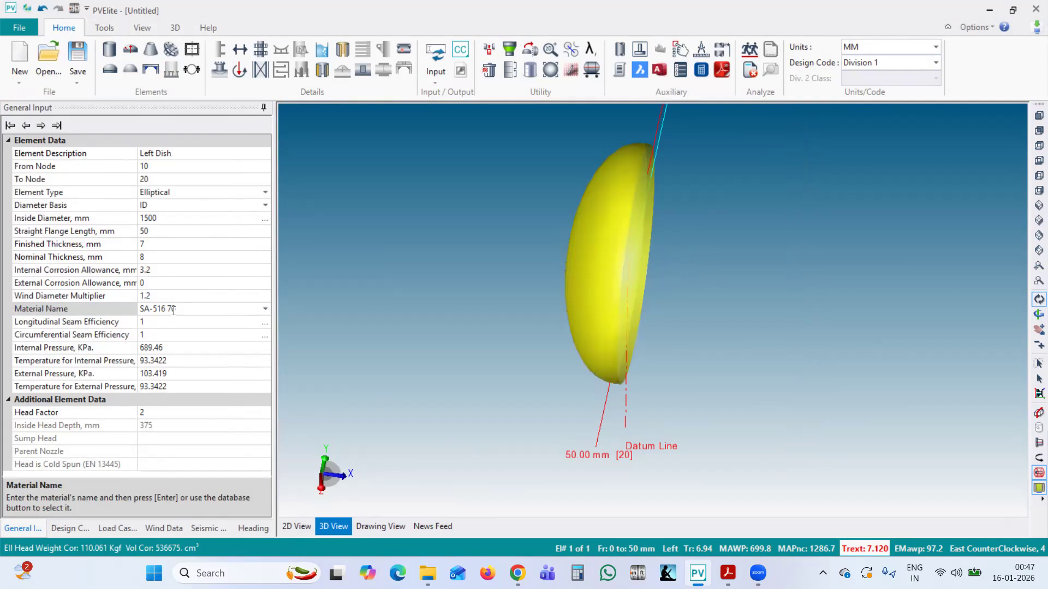
left_click(239, 308)
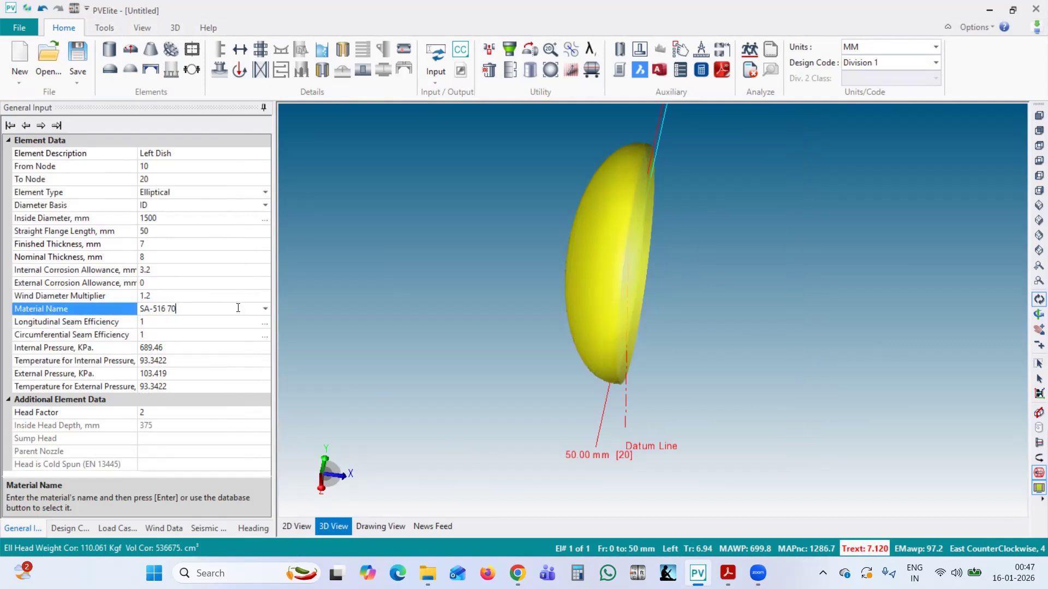
left_click(266, 309)
left_click(266, 308)
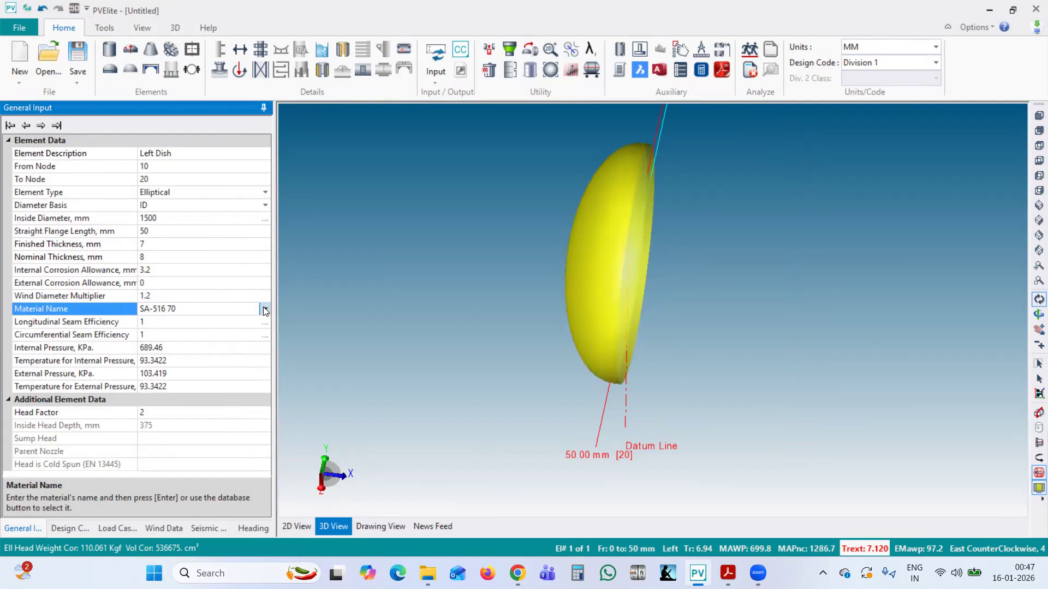
left_click(265, 311)
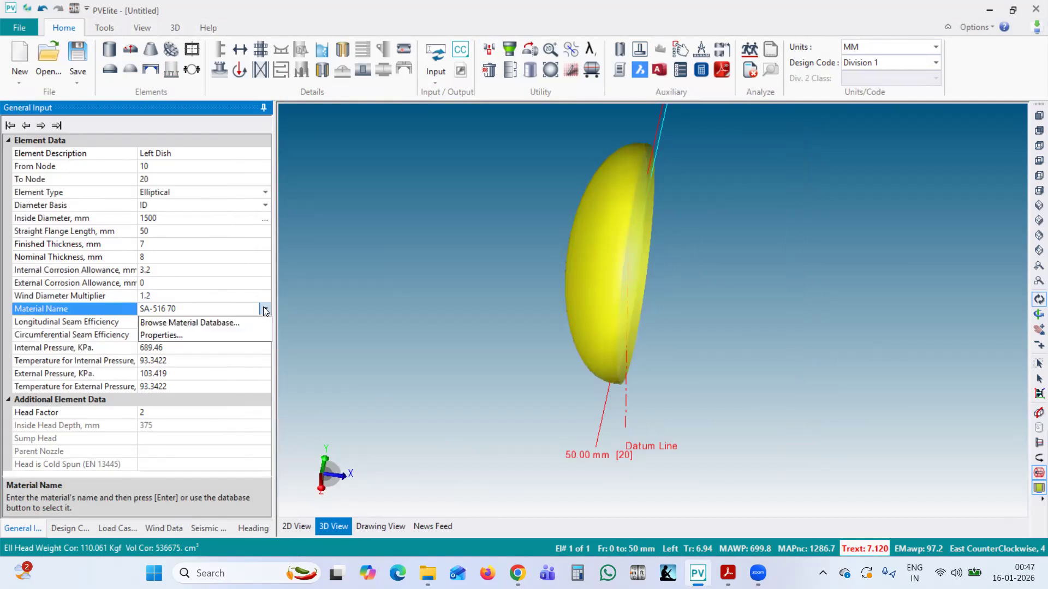
left_click(264, 312)
left_click(264, 312)
left_click(169, 336)
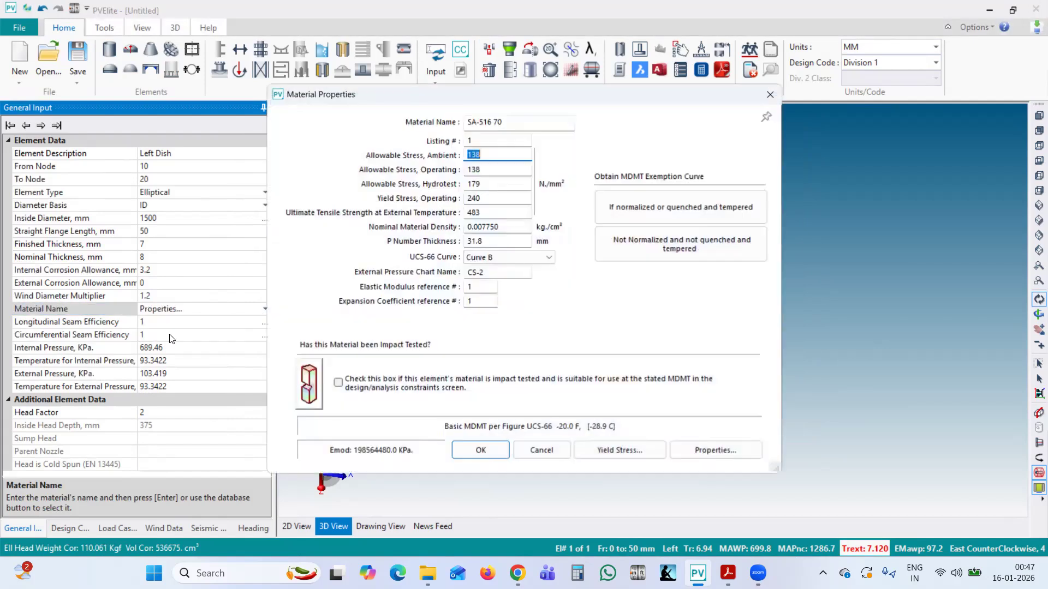
left_click_drag(388, 98, 446, 93)
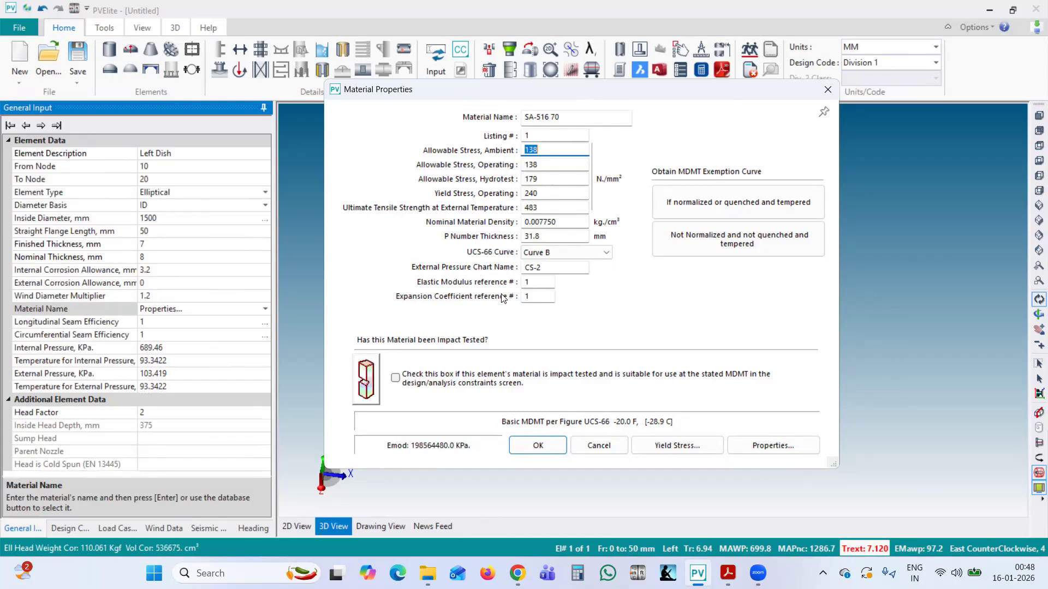
Try UCS-66 Curve D and the normalized or quenched and tempered MDMT exemption for SA-516 70
left_click(583, 254)
left_click(557, 301)
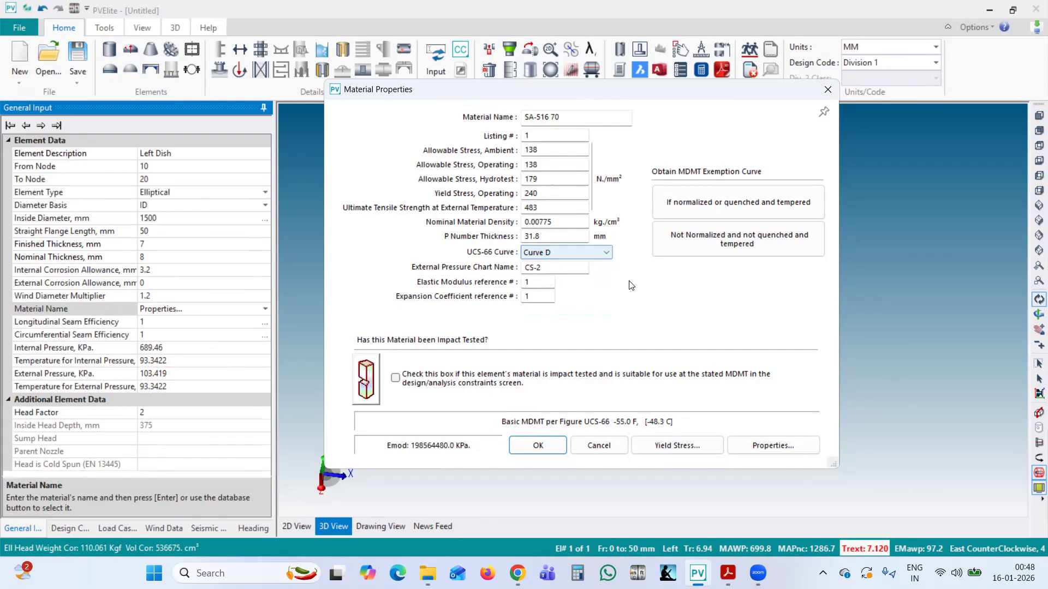
left_click(720, 202)
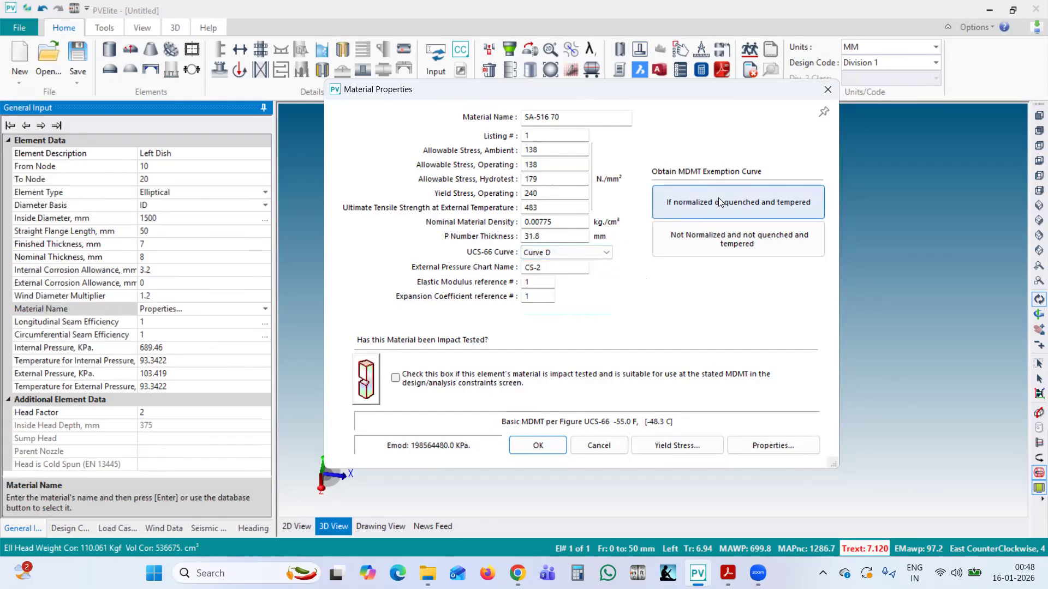
left_click(595, 254)
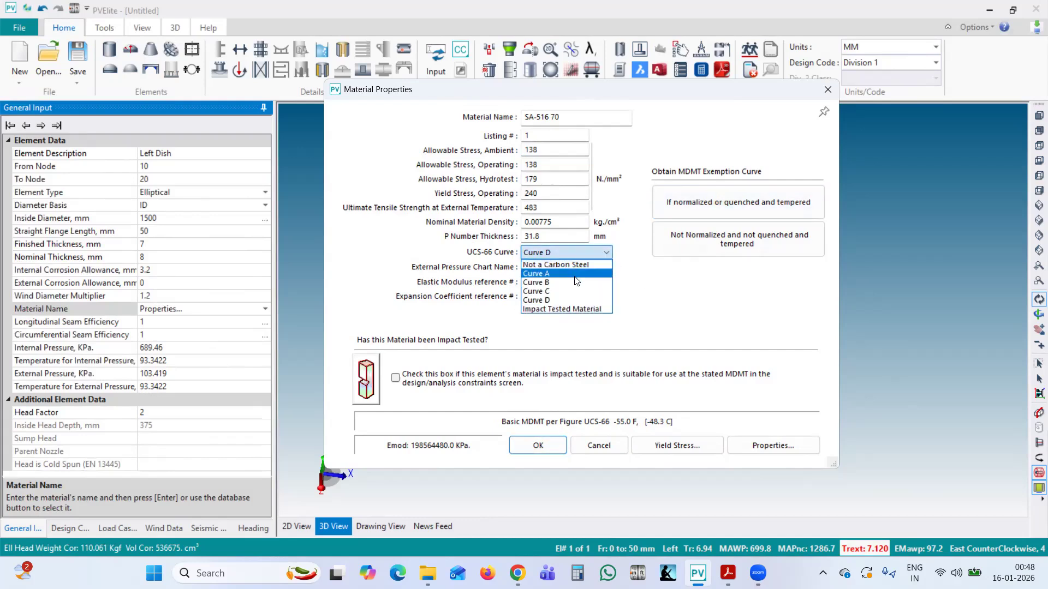
Obtain the MDMT exemption curve for not normalized and not quenched and tempered SA-516 70, and accept the material properties
left_click(711, 243)
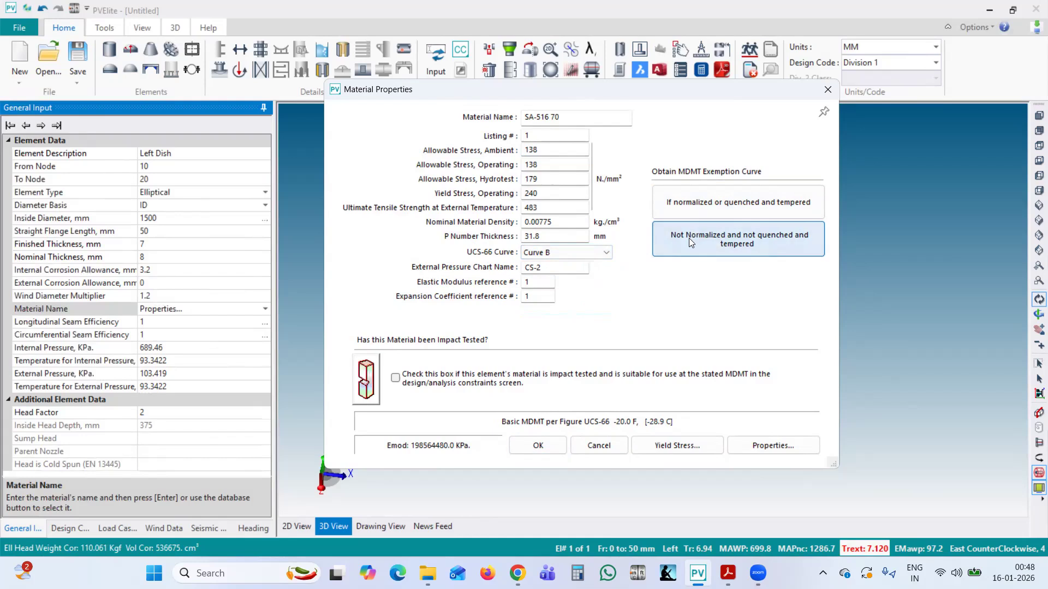
left_click(544, 448)
left_click_drag(568, 266, 616, 203)
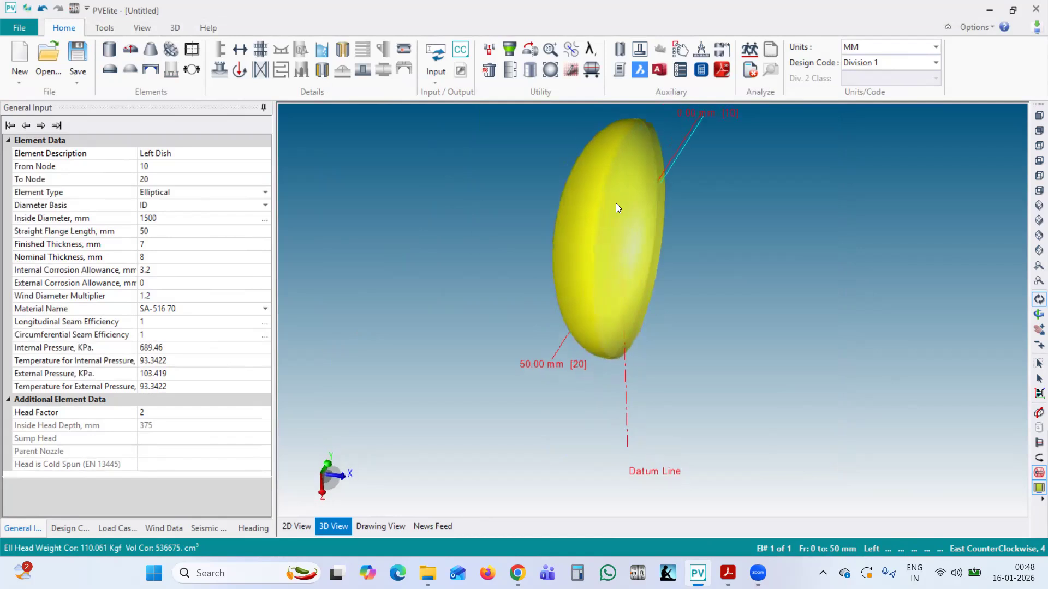
Check the left dish's longitudinal and circumferential seam efficiencies
left_click(172, 325)
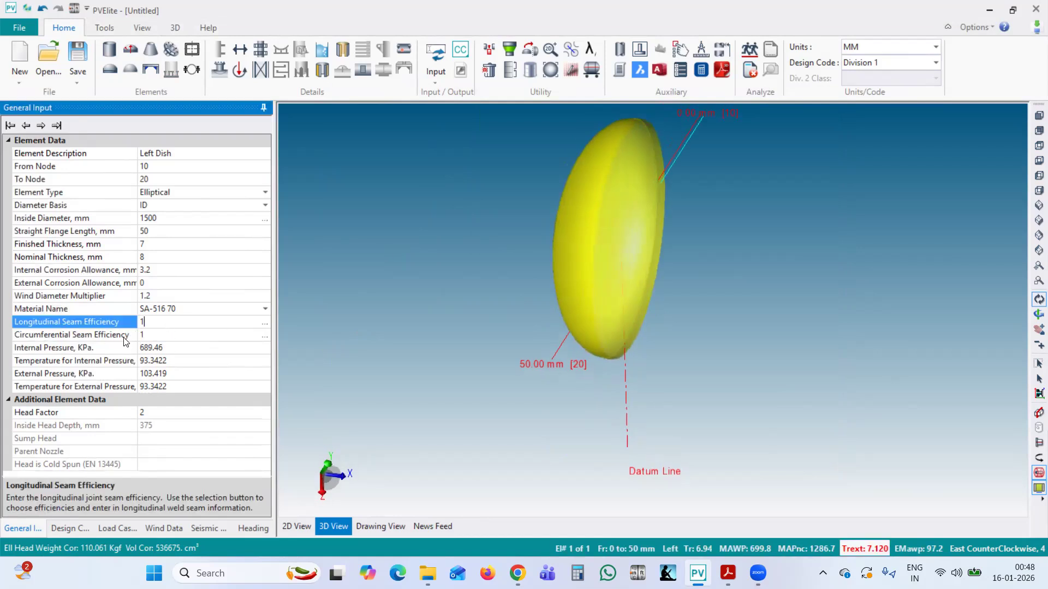
left_click(146, 335)
left_click(161, 324)
left_click(163, 334)
left_click(163, 323)
left_click(163, 334)
left_click(162, 323)
left_click(501, 284)
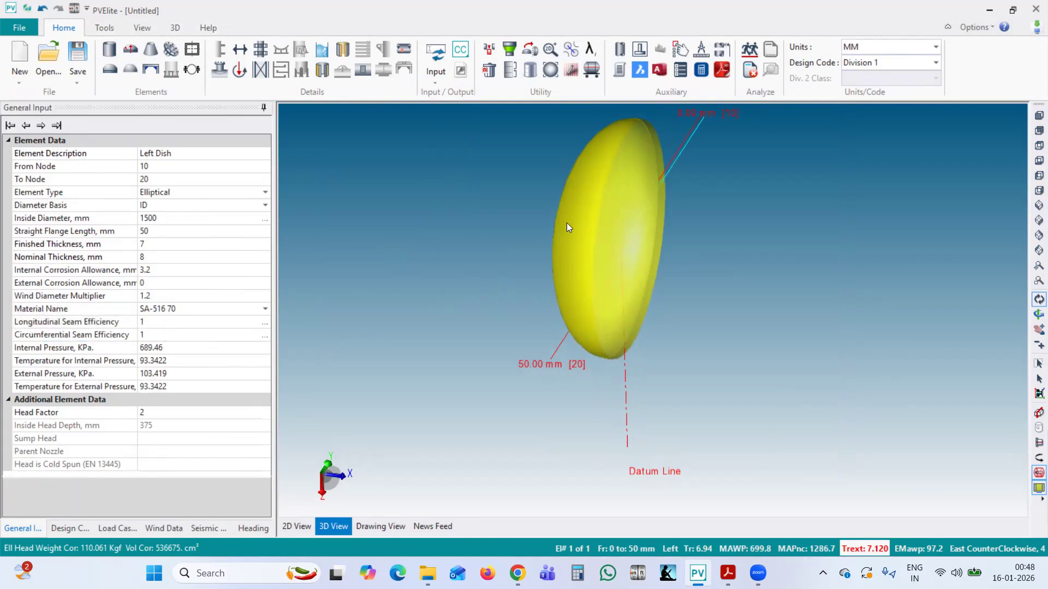
left_click_drag(567, 222, 486, 268)
left_click(238, 324)
left_click(188, 338)
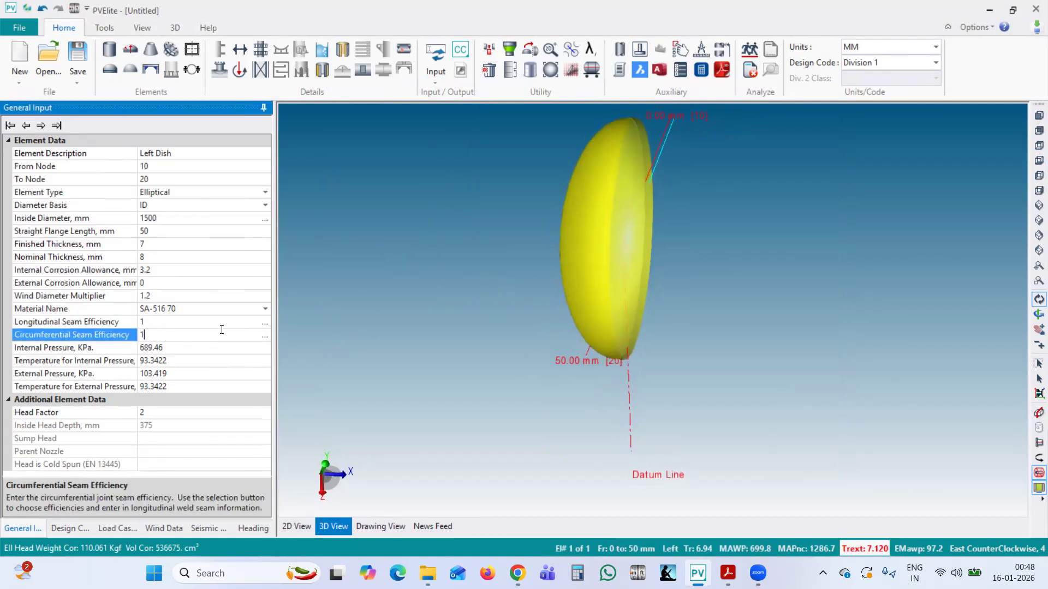
left_click(187, 338)
left_click(169, 322)
left_click(166, 335)
left_click(168, 322)
left_click(166, 337)
left_click(167, 324)
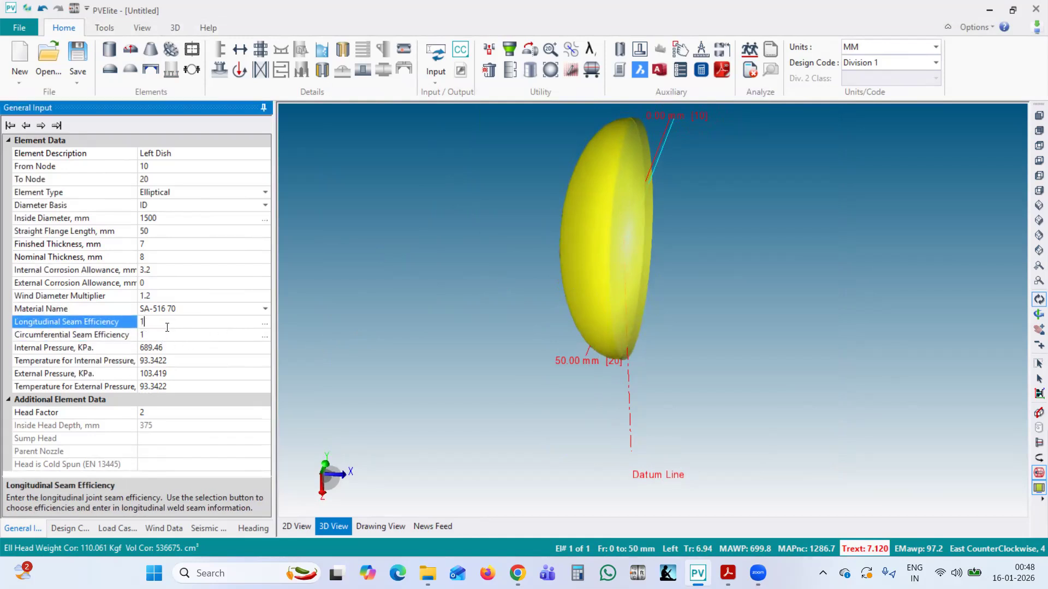
left_click(168, 338)
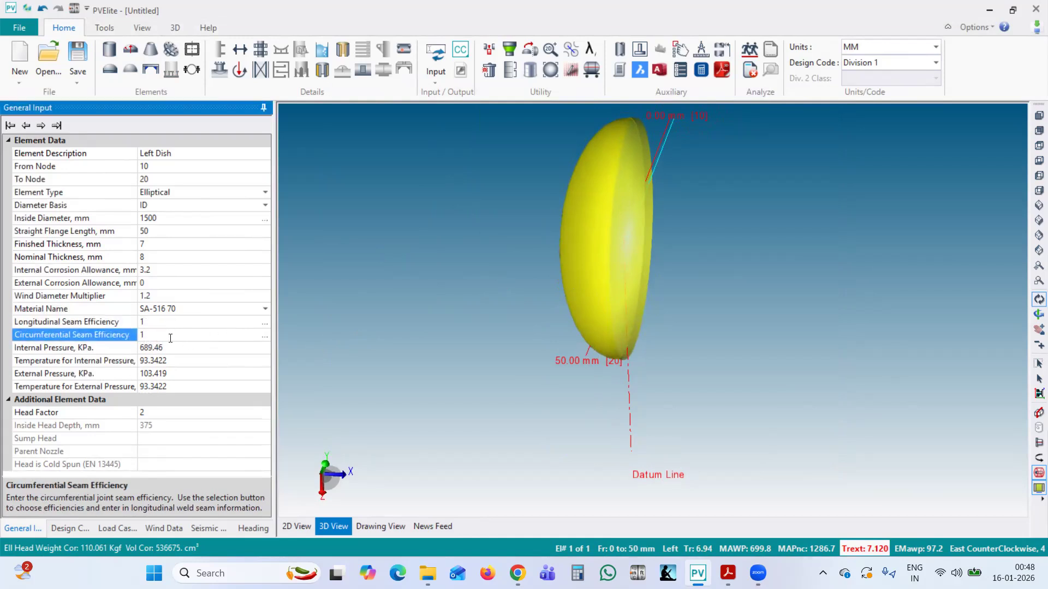
Set the left dish's internal pressure to 400 kPa and its temperature for internal pressure to 100 °C
left_click(192, 346)
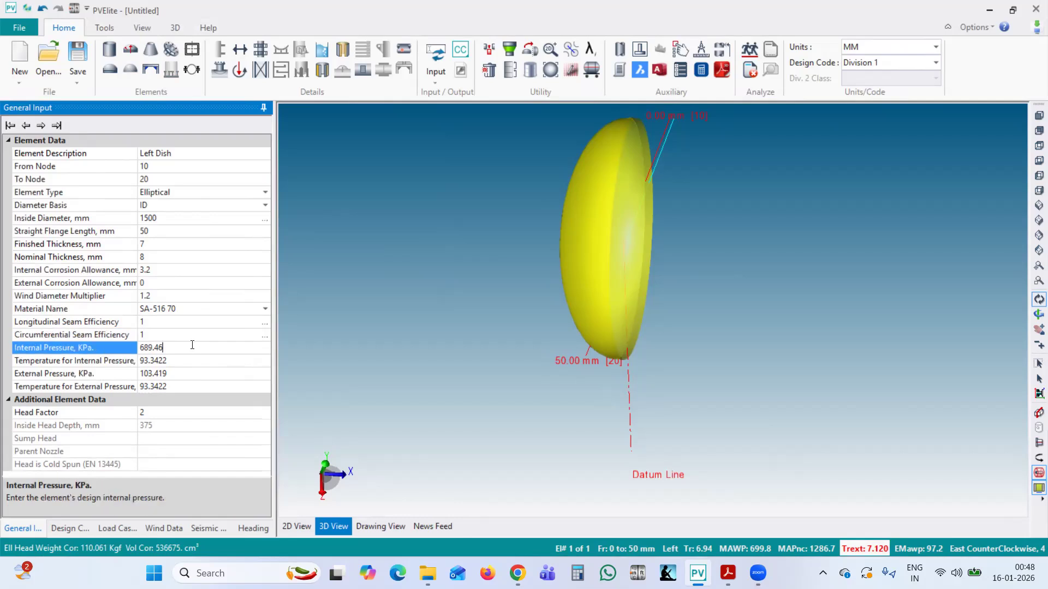
left_click_drag(191, 350, 136, 354)
type("400")
left_click(180, 363)
left_click_drag(200, 362, 134, 362)
type("100")
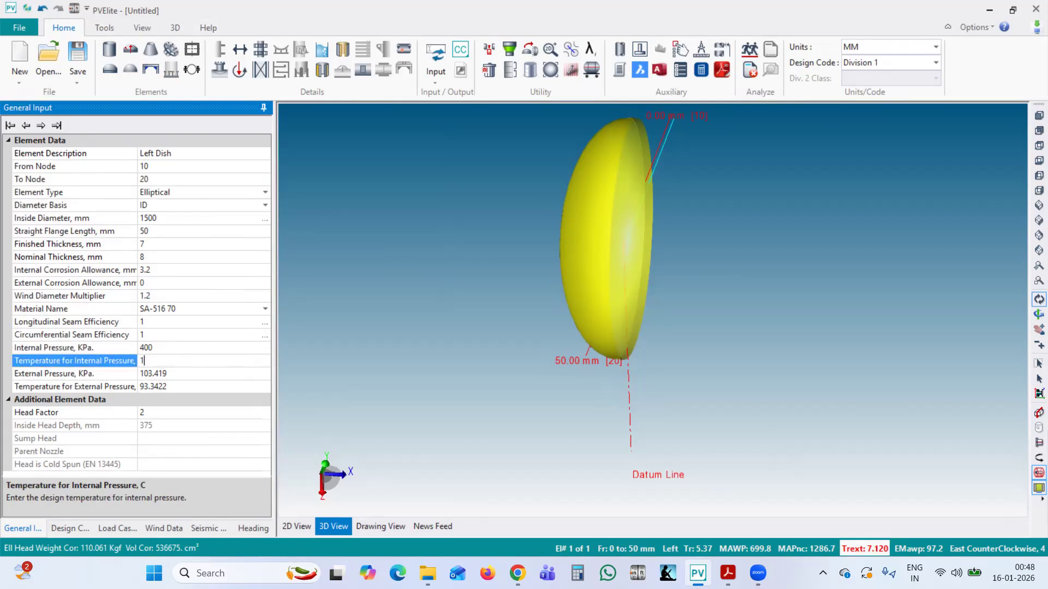
mouse_move(138, 319)
left_mouse_down()
mouse_move(167, 320)
mouse_move(149, 321)
left_mouse_up()
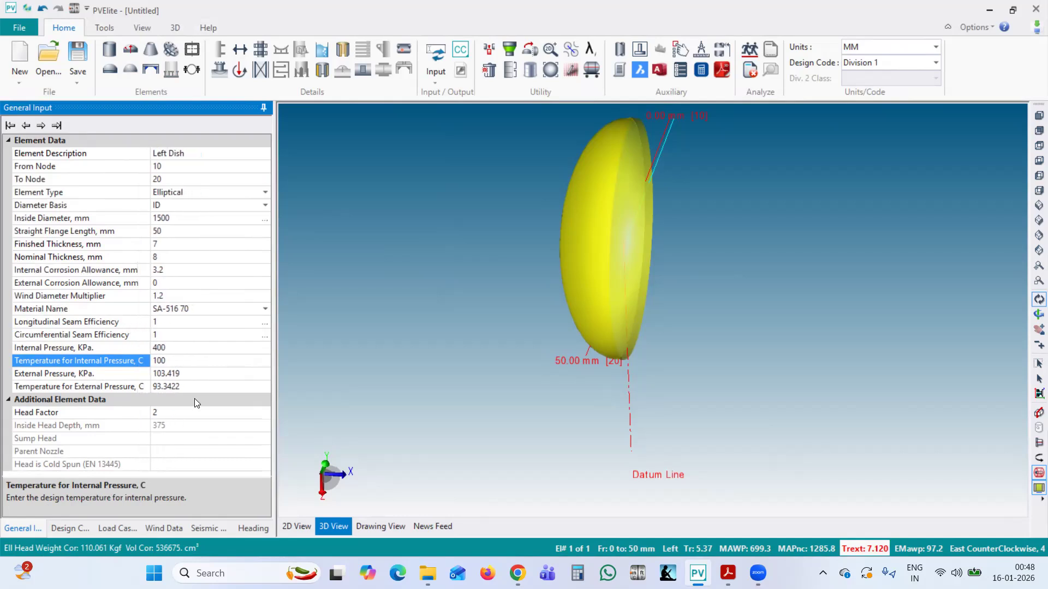
Set the left dish's external pressure to 0 kPa and its temperature for external pressure to 0 °C
left_click(196, 376)
left_click_drag(202, 371, 148, 372)
type("0")
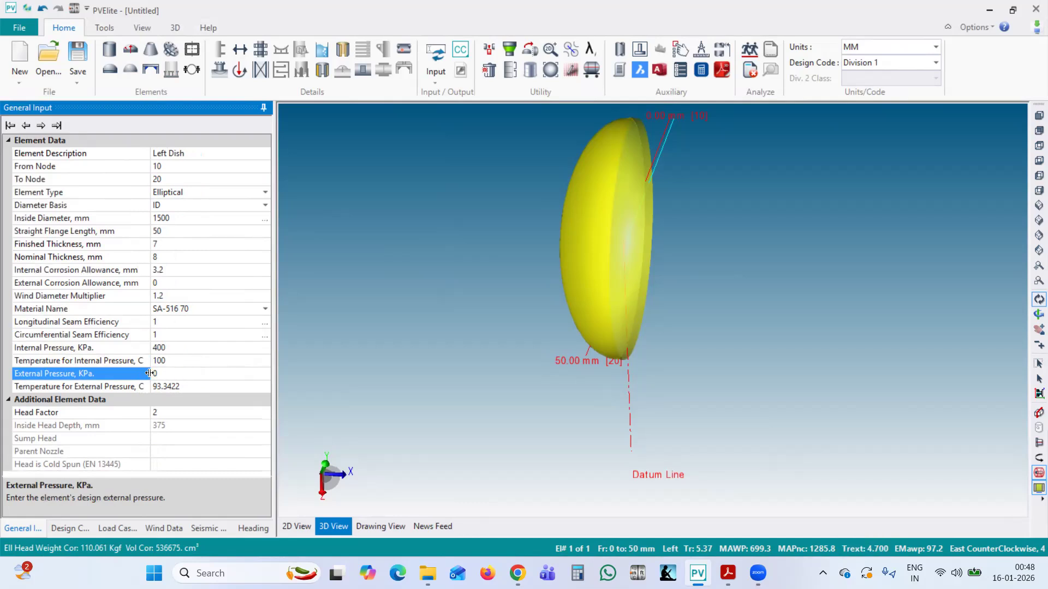
left_click(213, 388)
left_click_drag(213, 388, 132, 390)
left_click(186, 377)
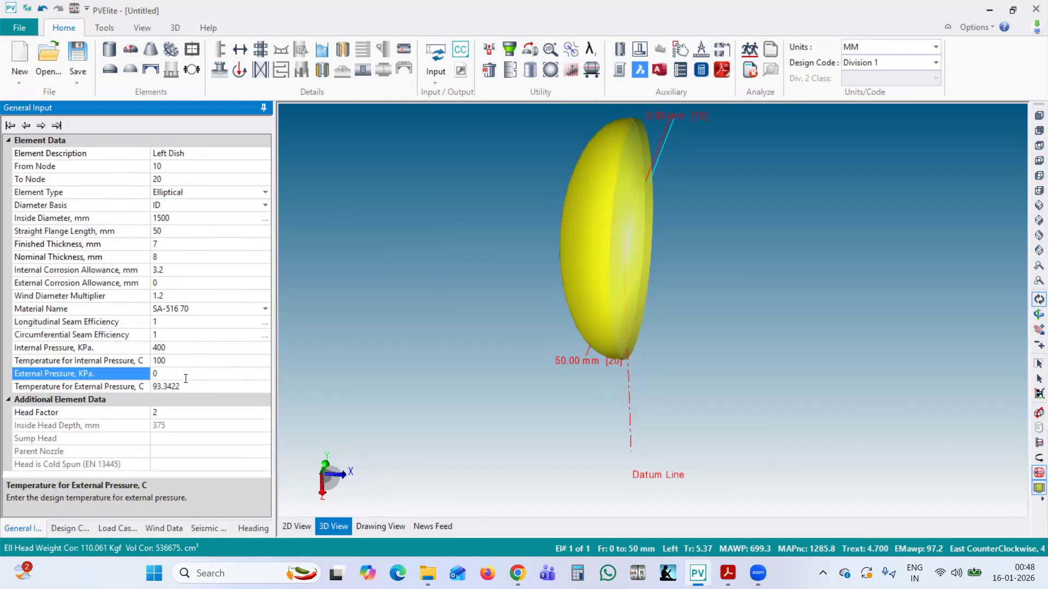
left_click(137, 389)
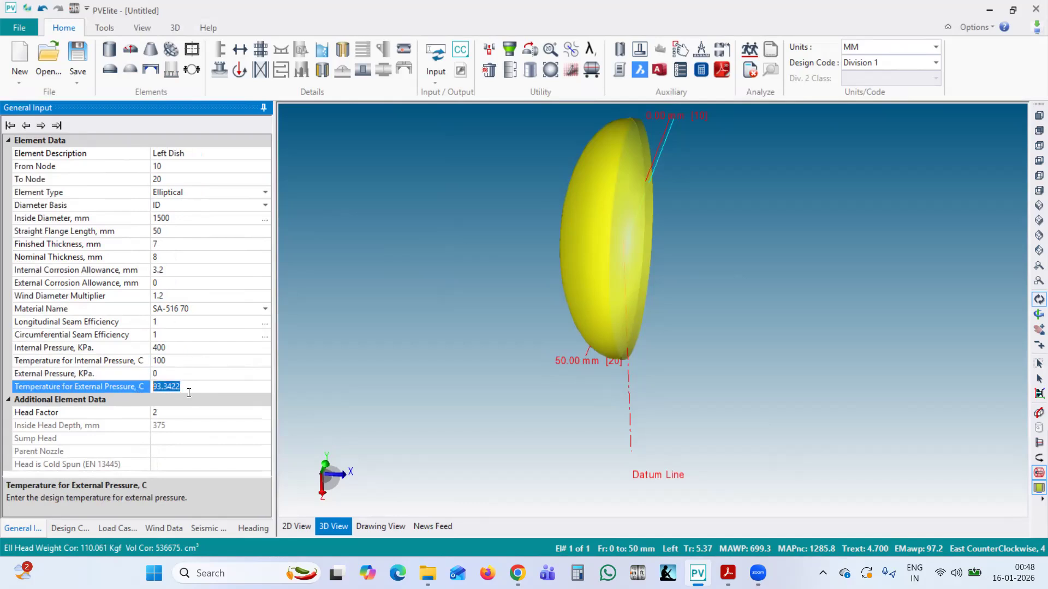
type("0")
Recheck the left dish's internal pressure and temperature, and open the vessel's design constraints
left_click(196, 352)
left_click(196, 360)
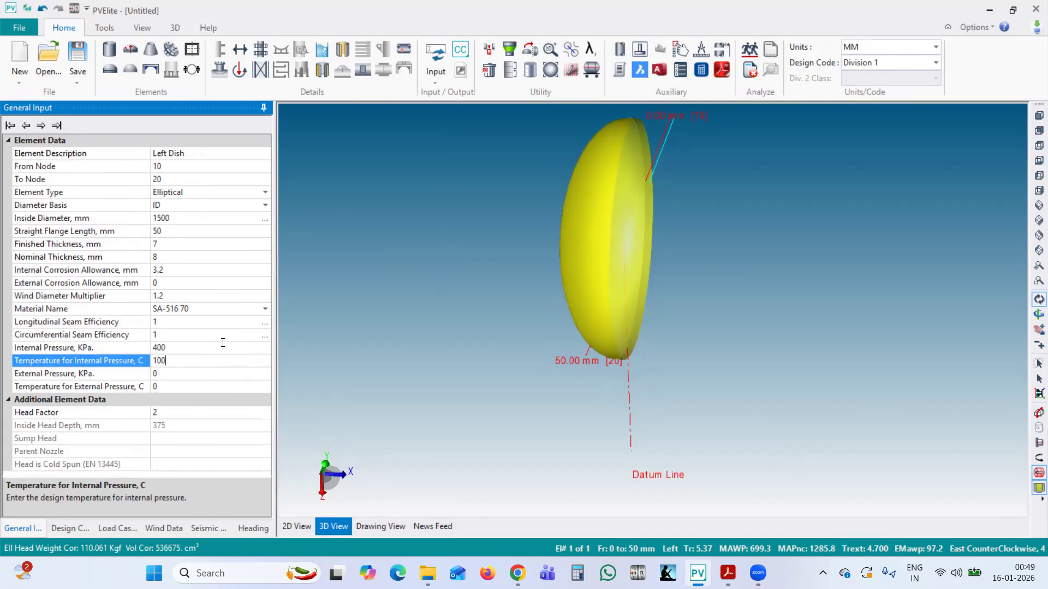
left_click(588, 155)
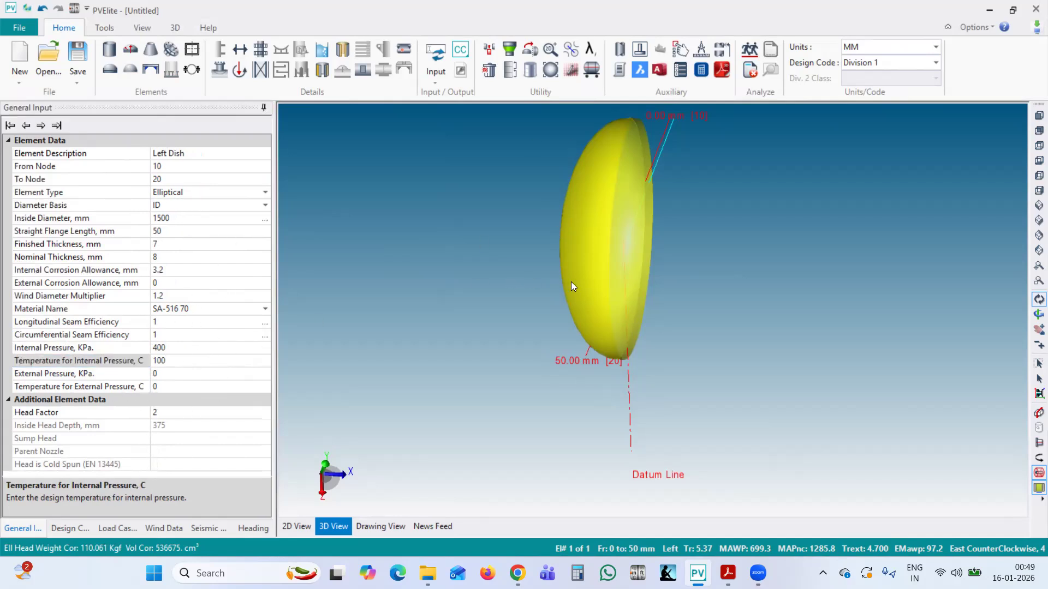
left_click_drag(570, 282, 575, 245)
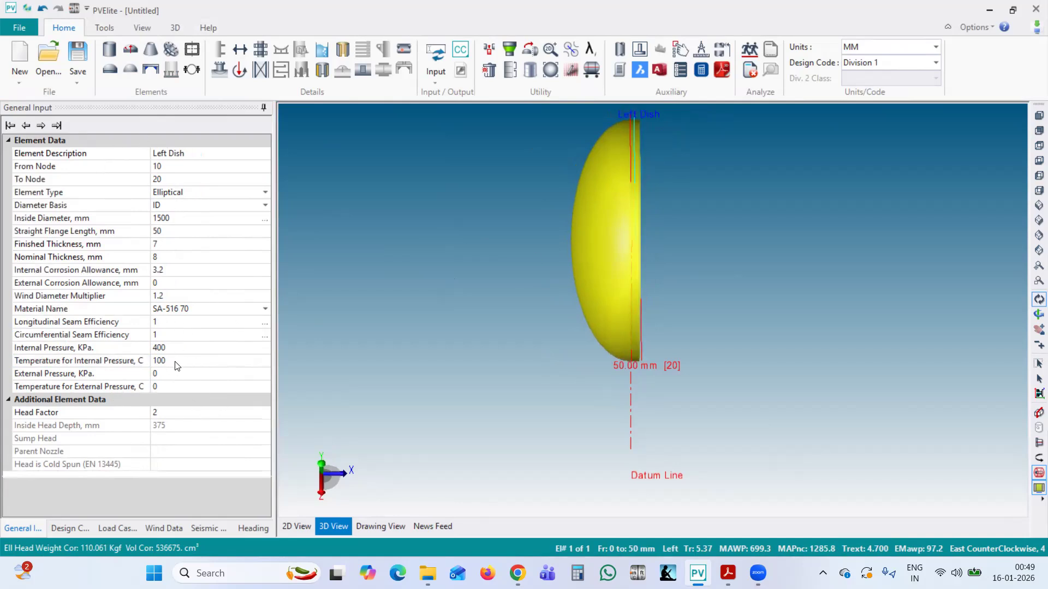
left_click(66, 530)
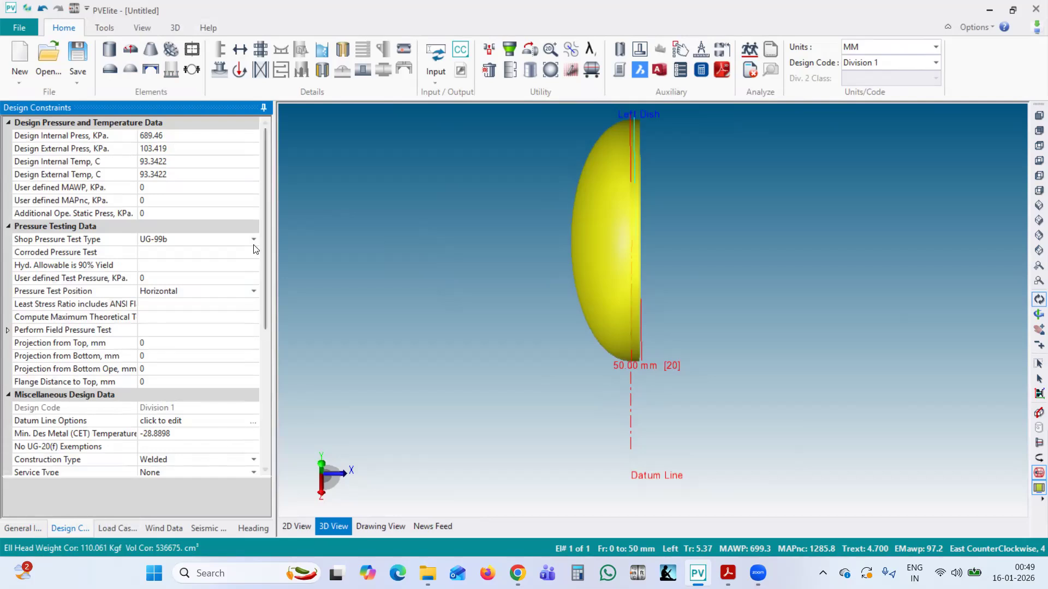
Set the vessel's design internal pressure to 400 kPa and design external pressure to 0 kPa, updating the model for both
left_click(166, 137)
left_click_drag(166, 138, 132, 147)
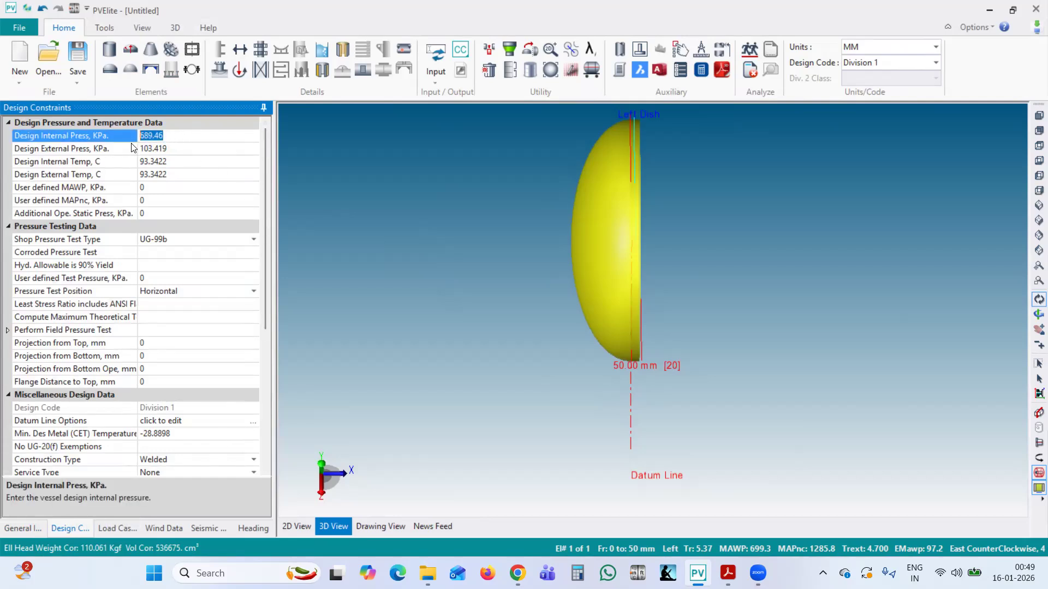
type("400")
key("Return")
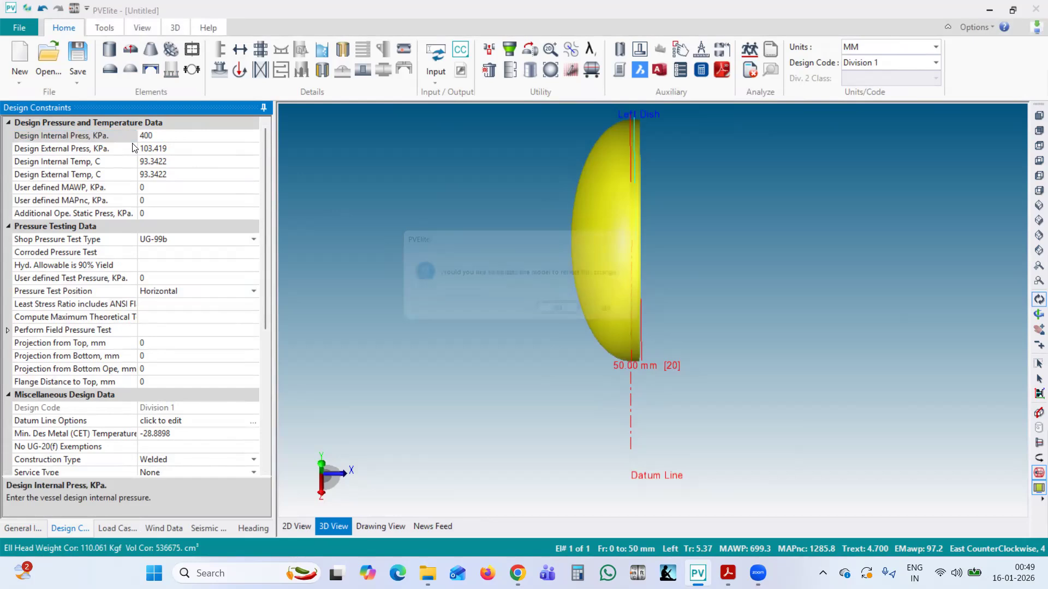
left_click(567, 314)
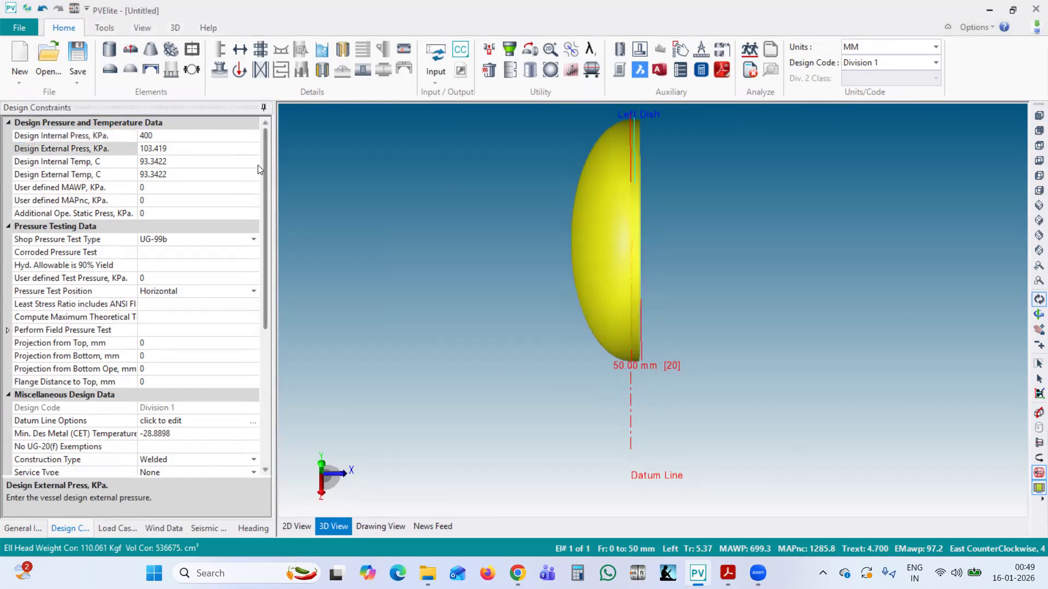
left_click(165, 149)
type("0")
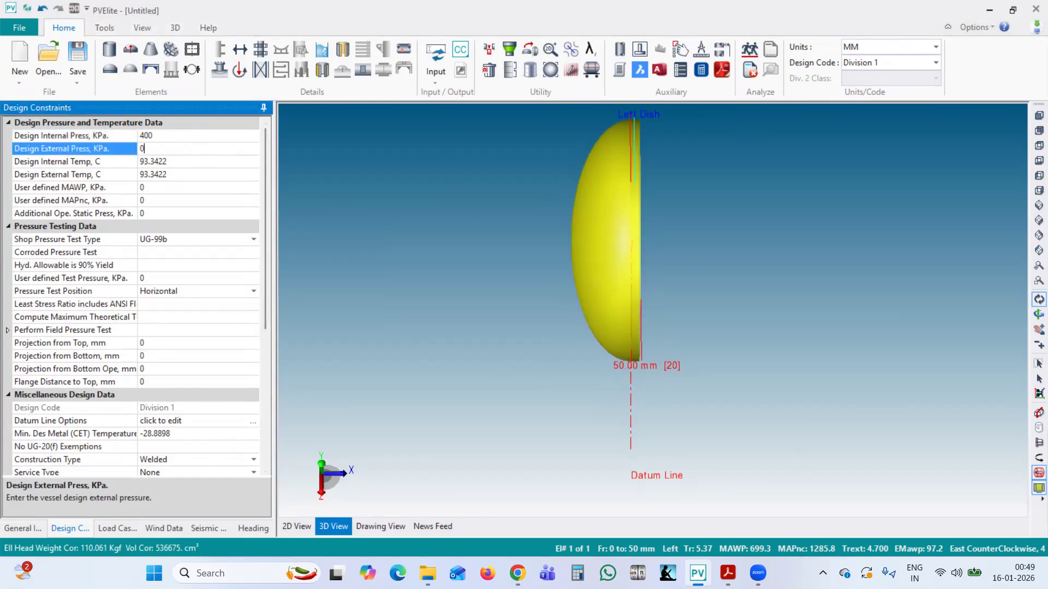
key("Return")
left_click(567, 314)
Set the vessel's design internal temperature to 100 °C and design external temperature to 0 °C, updating the model for both
left_click(171, 159)
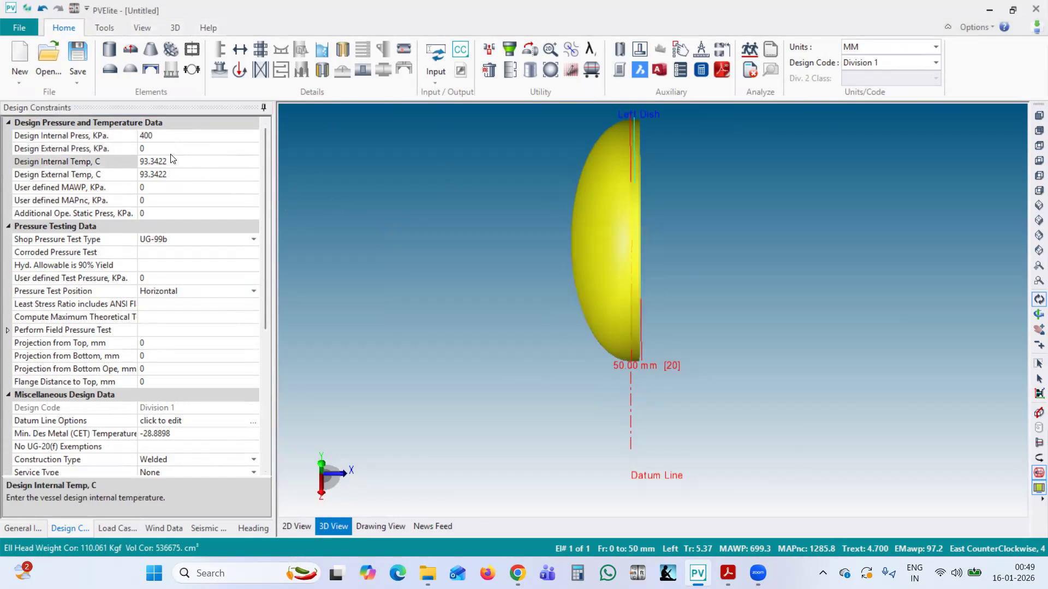
left_click(171, 163)
type("1")
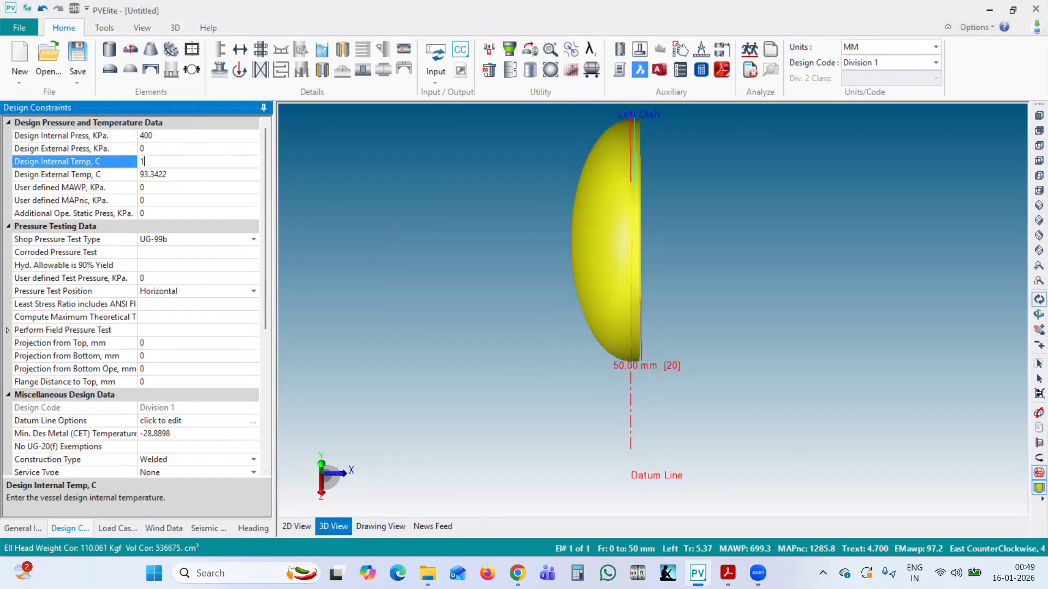
key("Return")
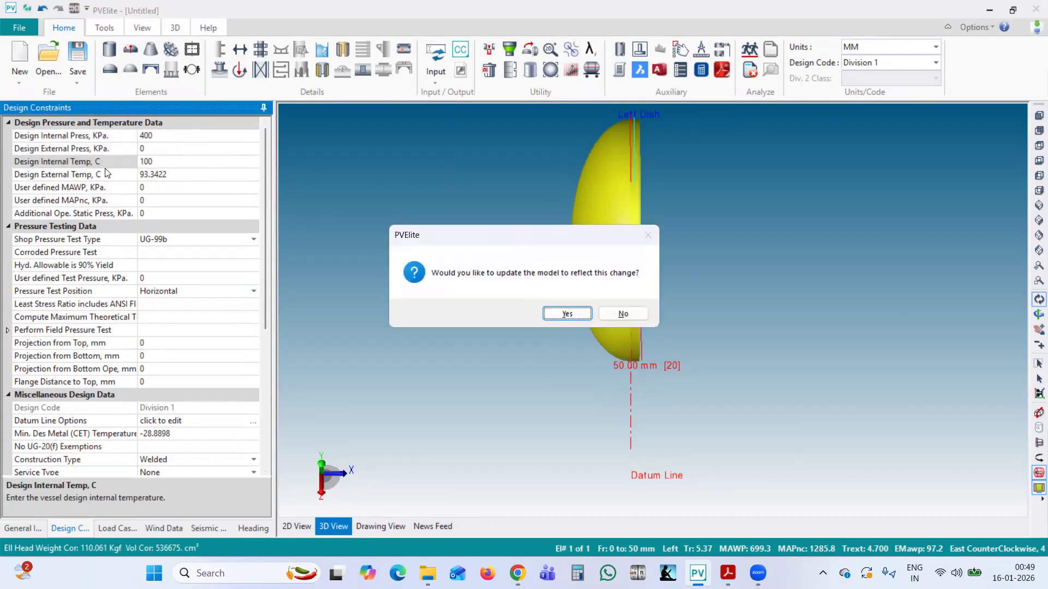
left_click(566, 314)
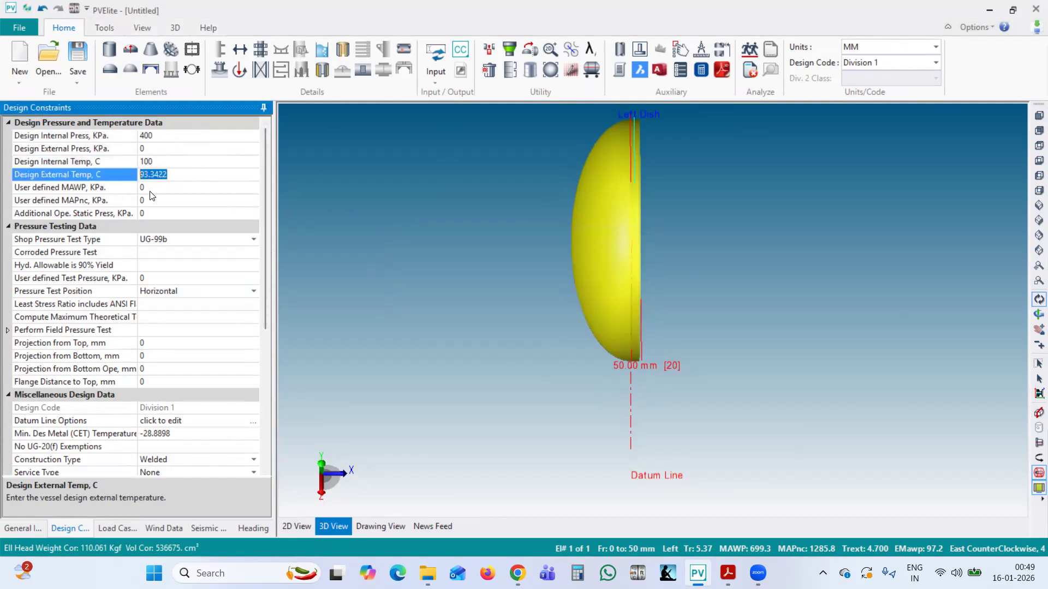
type("0")
key("Return")
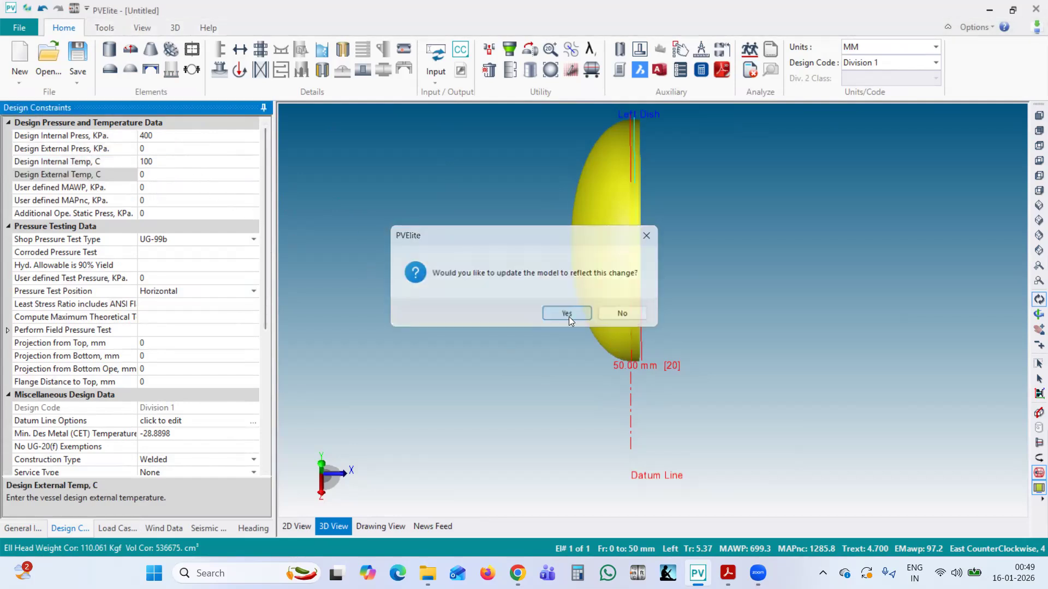
left_click(568, 315)
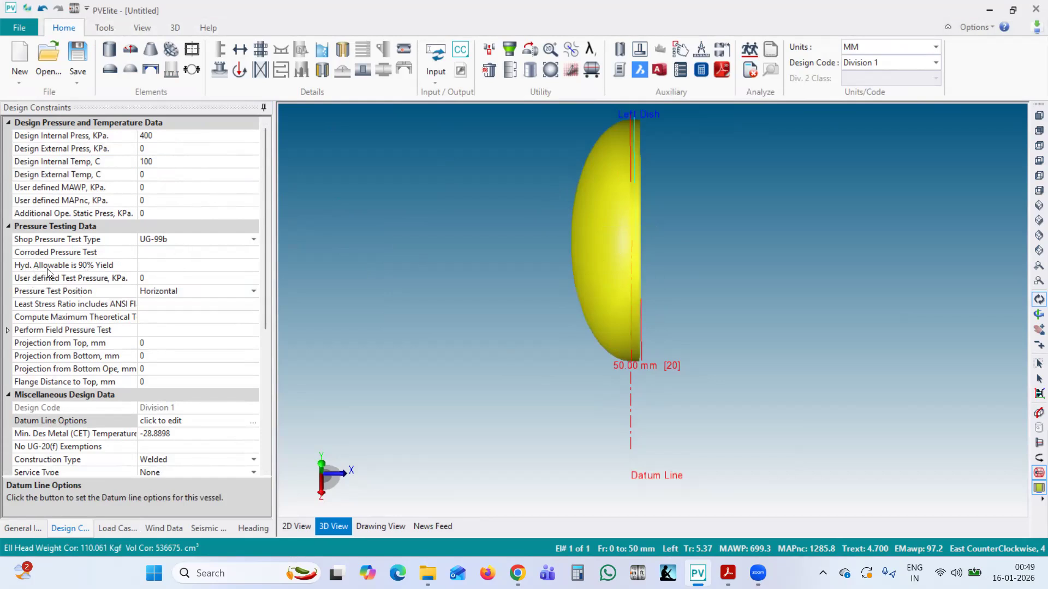
Enable the hydrotest allowable at 90% yield and set the minimum design metal temperature to 0 °C
left_click(144, 268)
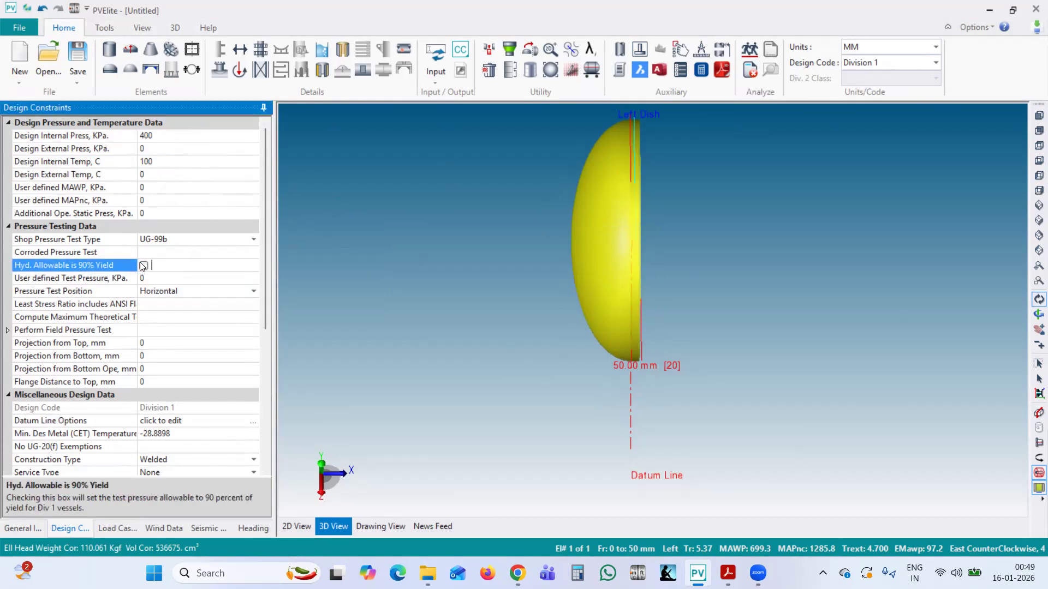
left_click(144, 266)
scroll(188, 342, "down", 2)
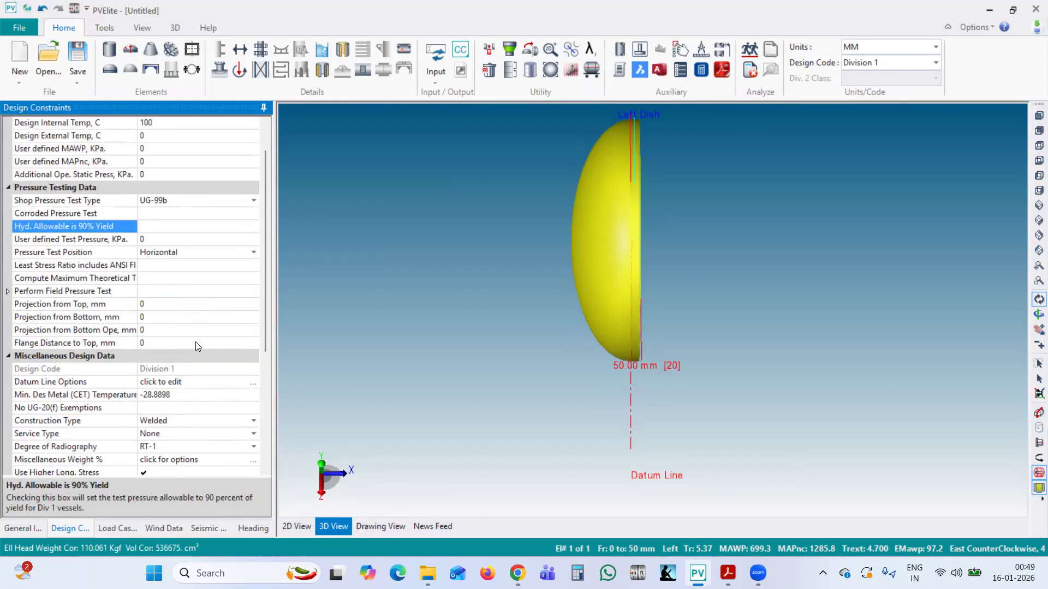
left_click(192, 357)
left_click_drag(192, 357, 125, 360)
type("0")
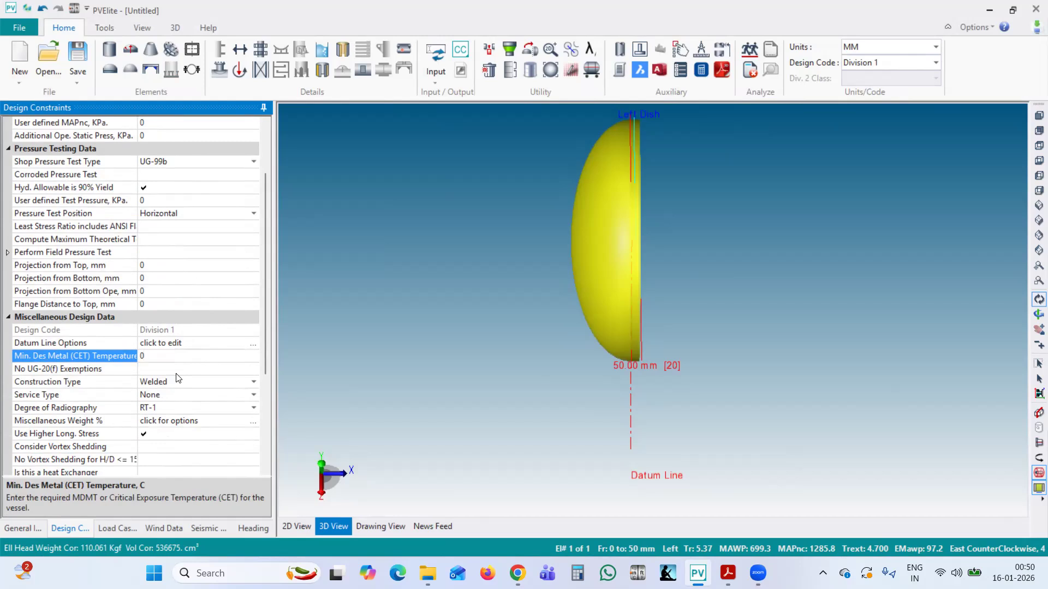
Enable No UG-20(f) Exemptions in the miscellaneous design data
scroll(185, 372, "down", 1)
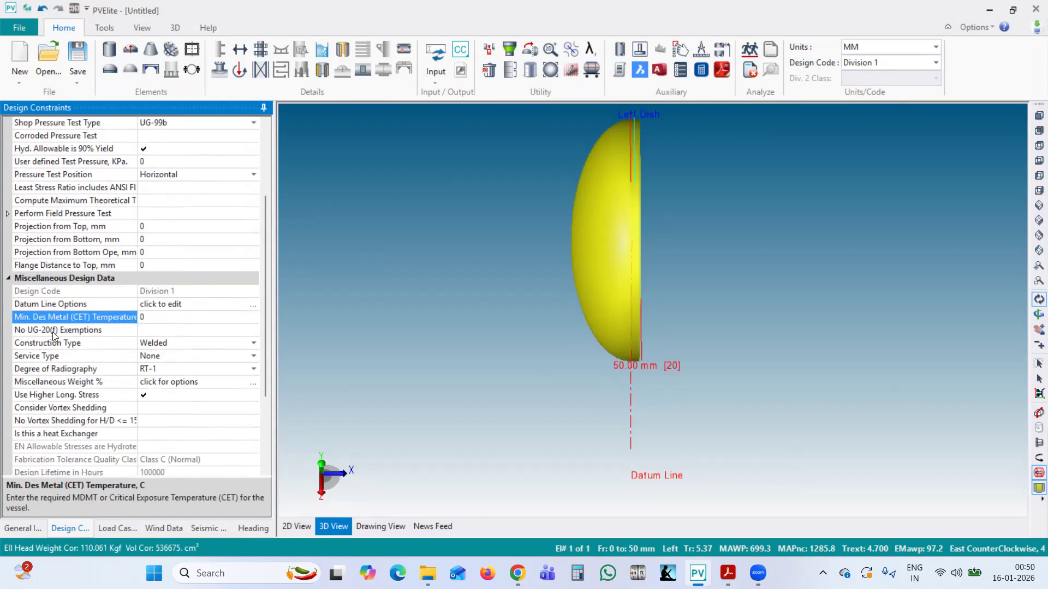
left_click(145, 333)
left_click(144, 330)
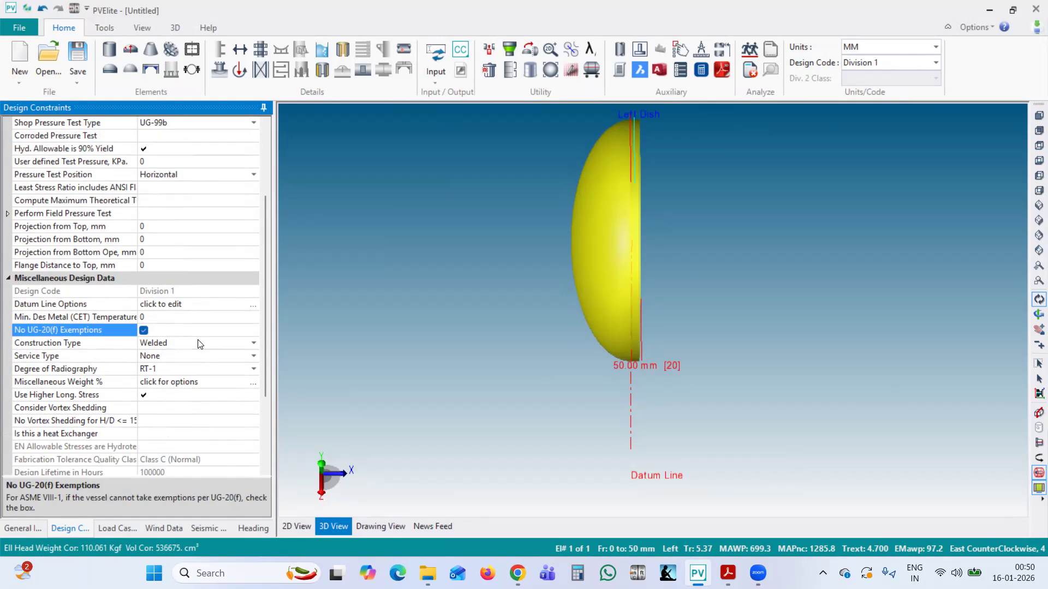
Try RT-4 and RT-3 as the degree of radiography, and return it to RT-1
scroll(190, 365, "down", 1)
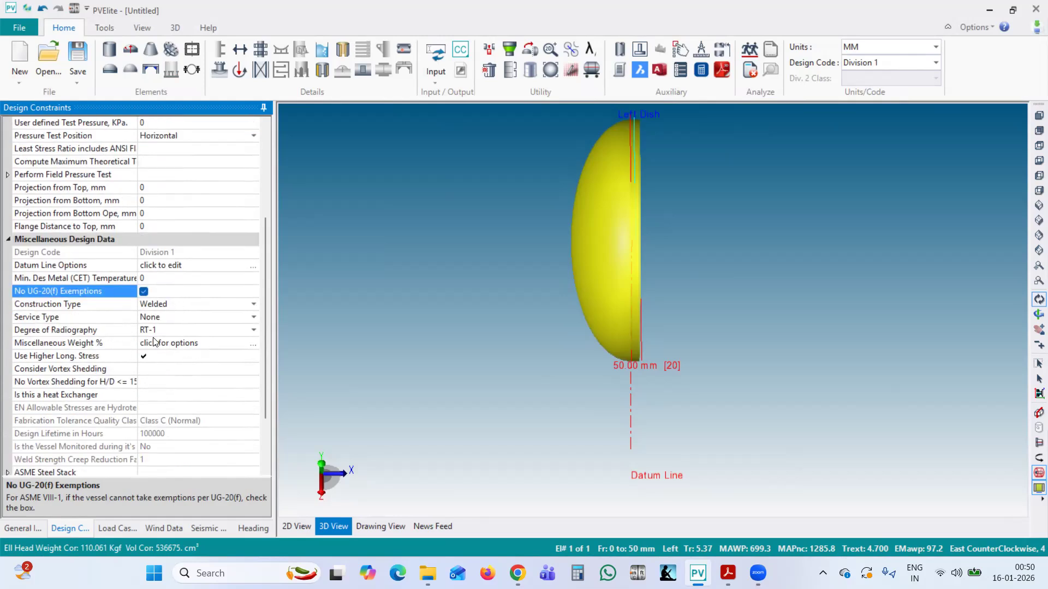
left_click(230, 329)
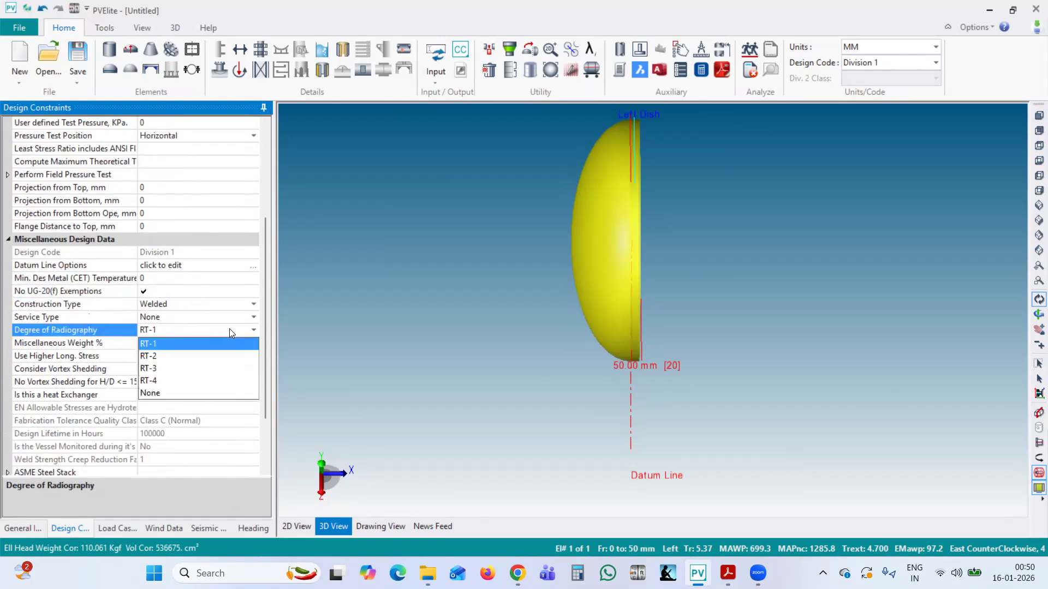
left_click(165, 382)
left_click(188, 329)
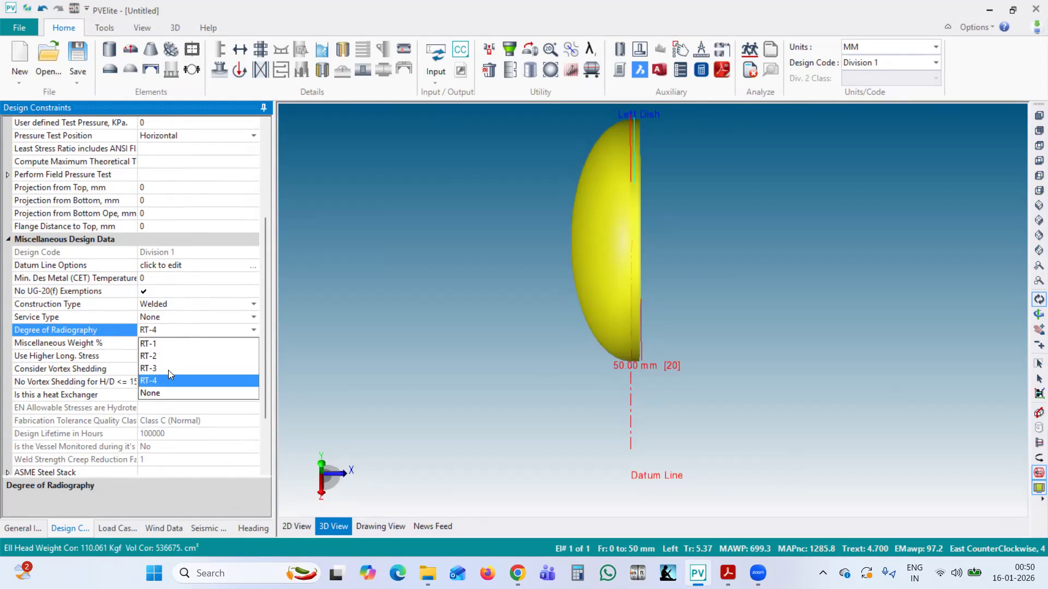
left_click(168, 369)
scroll(229, 350, "down", 1)
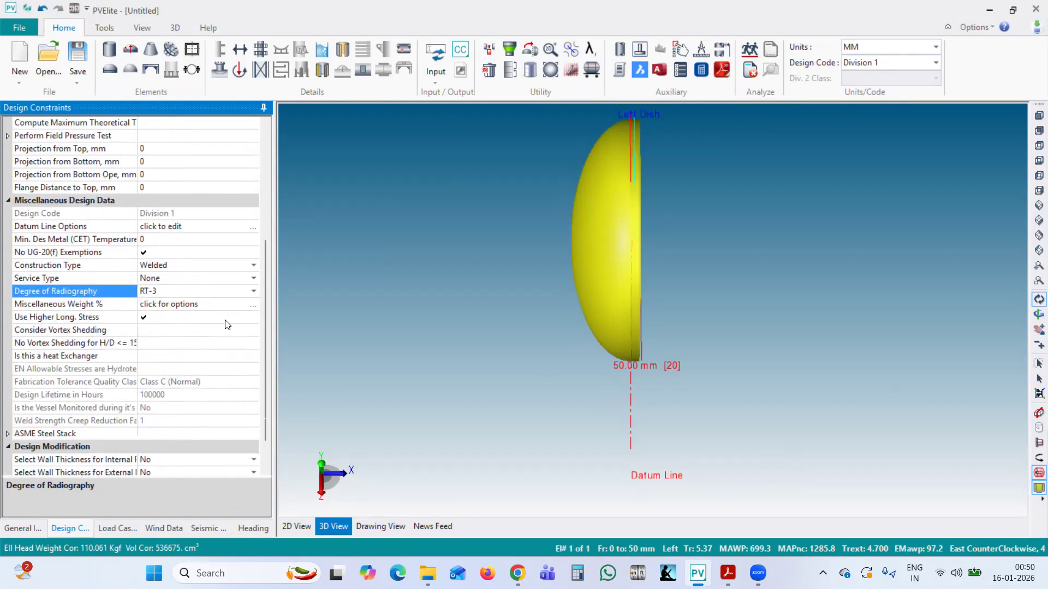
left_click(178, 291)
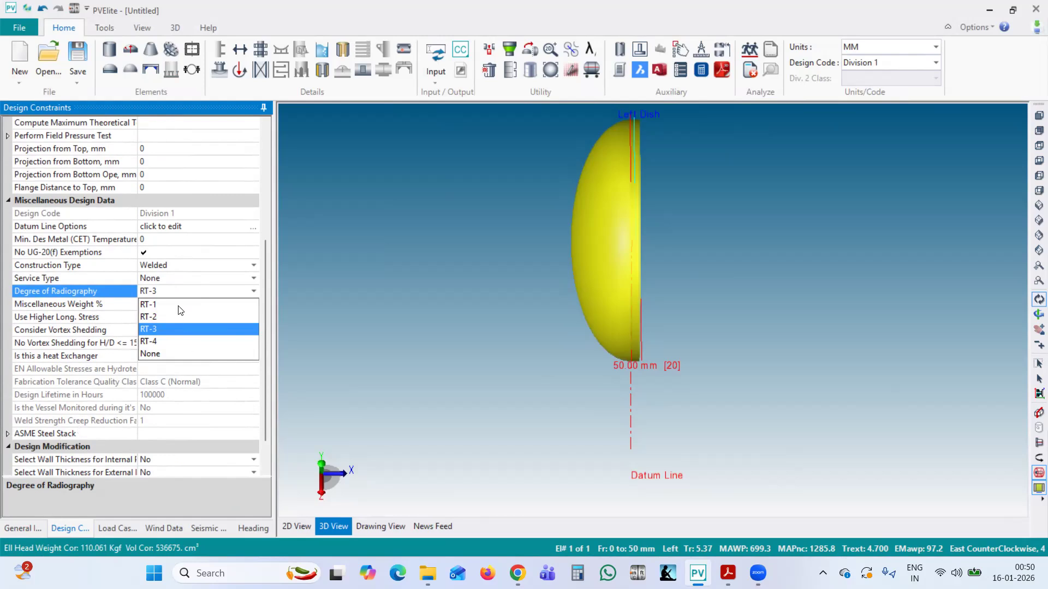
left_click(179, 306)
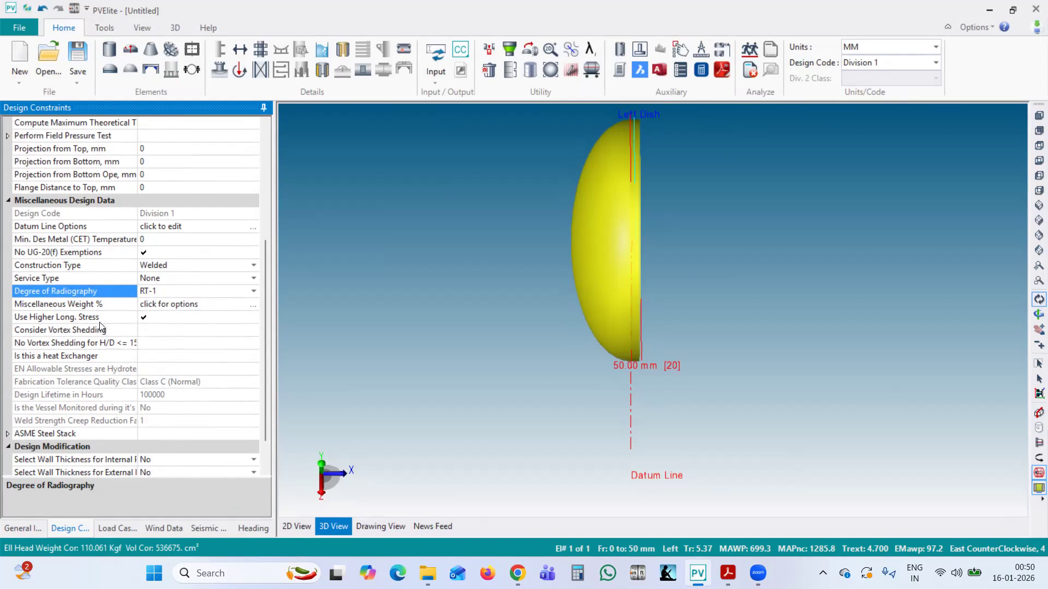
Widen the constraint name column and review the miscellaneous, design modification and pressure testing settings
left_click(142, 317)
scroll(205, 371, "down", 1)
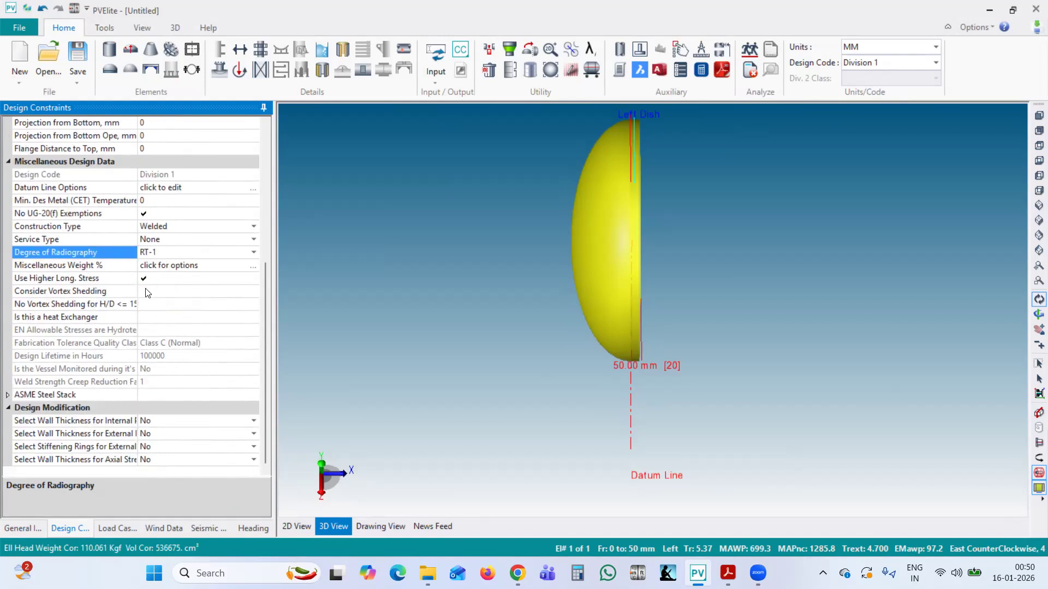
left_click_drag(137, 286, 160, 286)
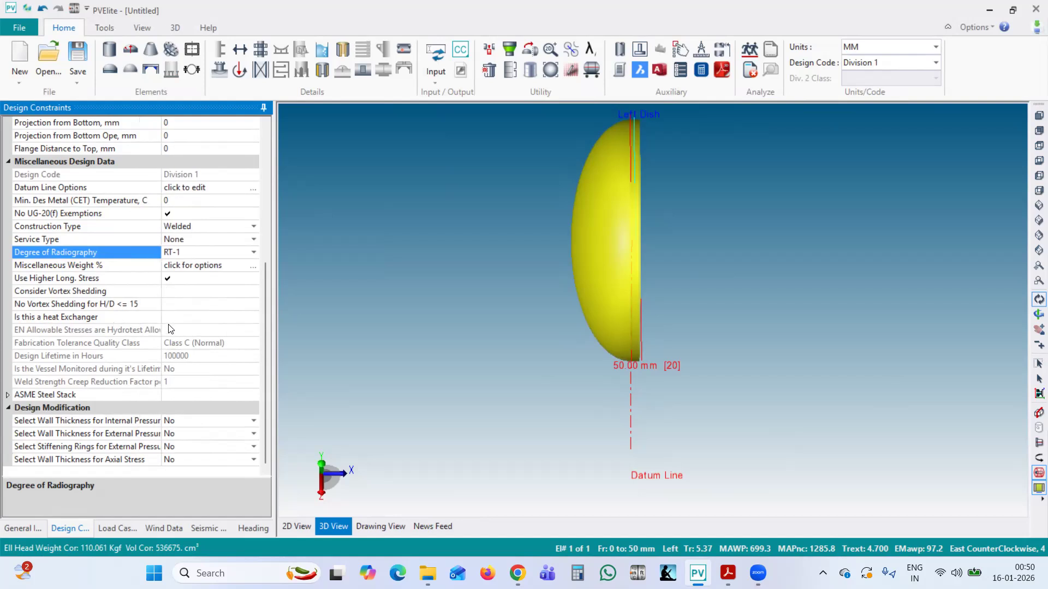
scroll(173, 446, "up", 6)
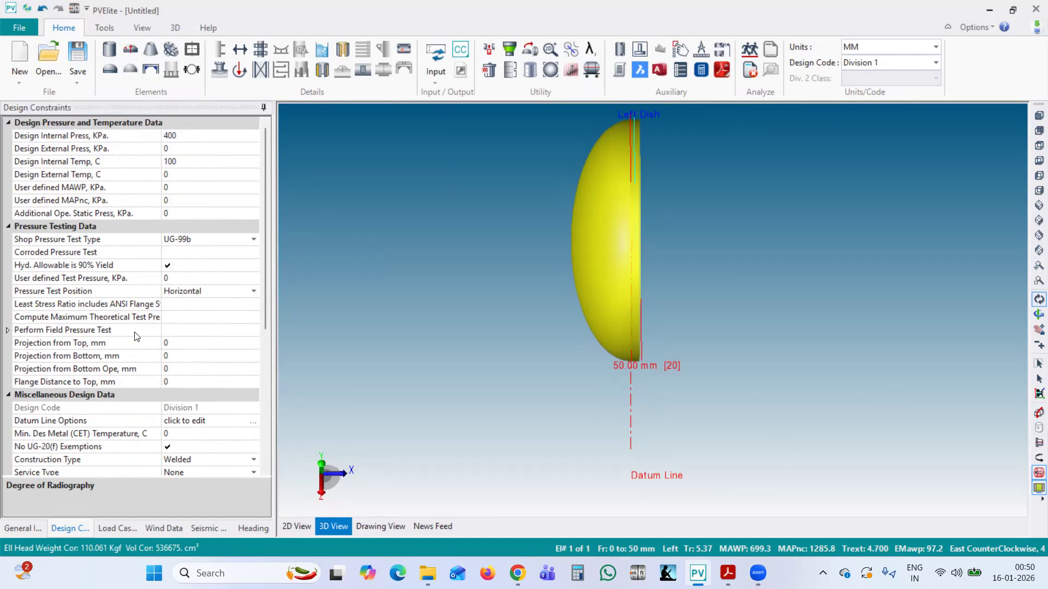
Add a cylindrical element to the left dish, describe it as "shell", and compare its data with the dish's
left_click(3, 531)
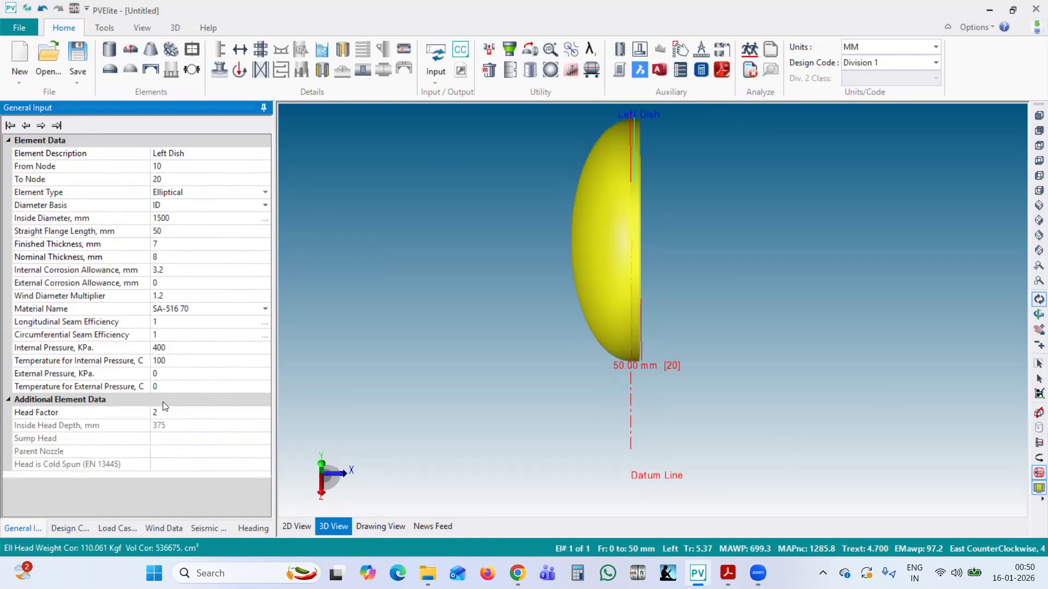
scroll(564, 307, "down", 2)
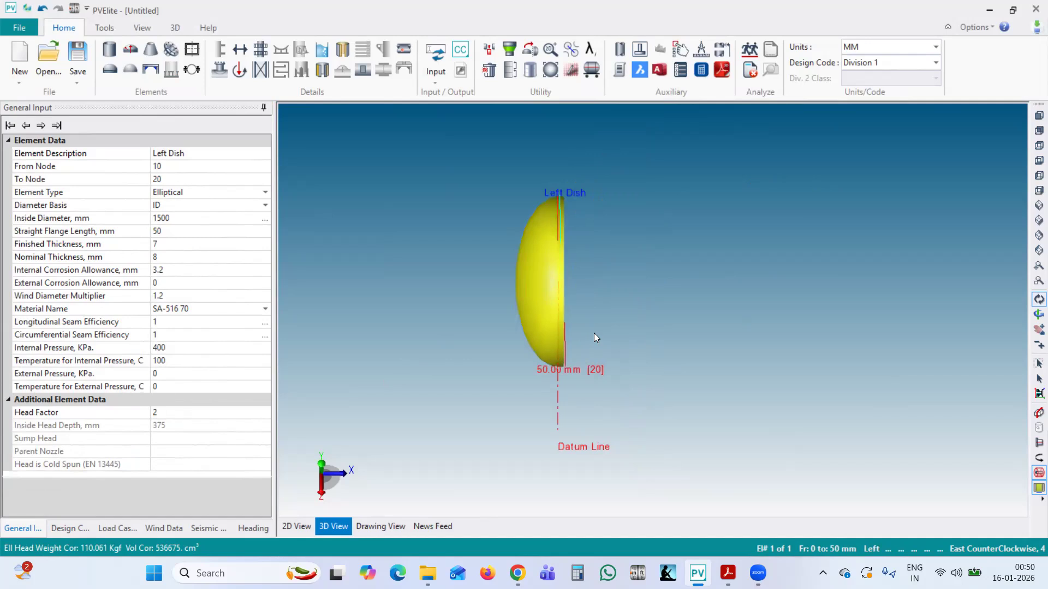
mouse_move(531, 280)
left_mouse_down()
mouse_move(659, 273)
mouse_move(526, 313)
mouse_move(550, 295)
mouse_move(533, 285)
left_mouse_up()
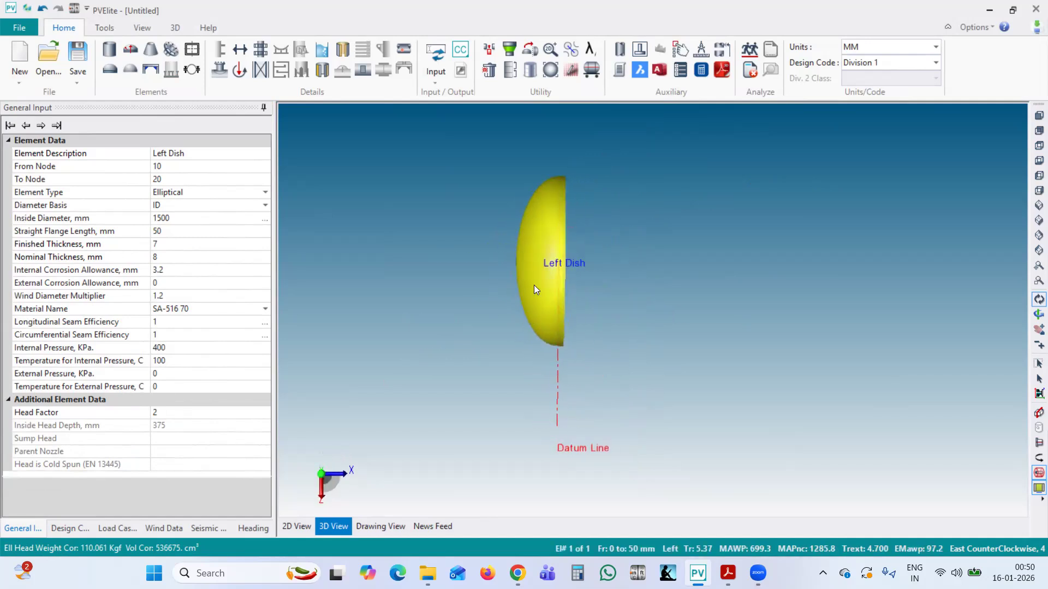
left_click(110, 50)
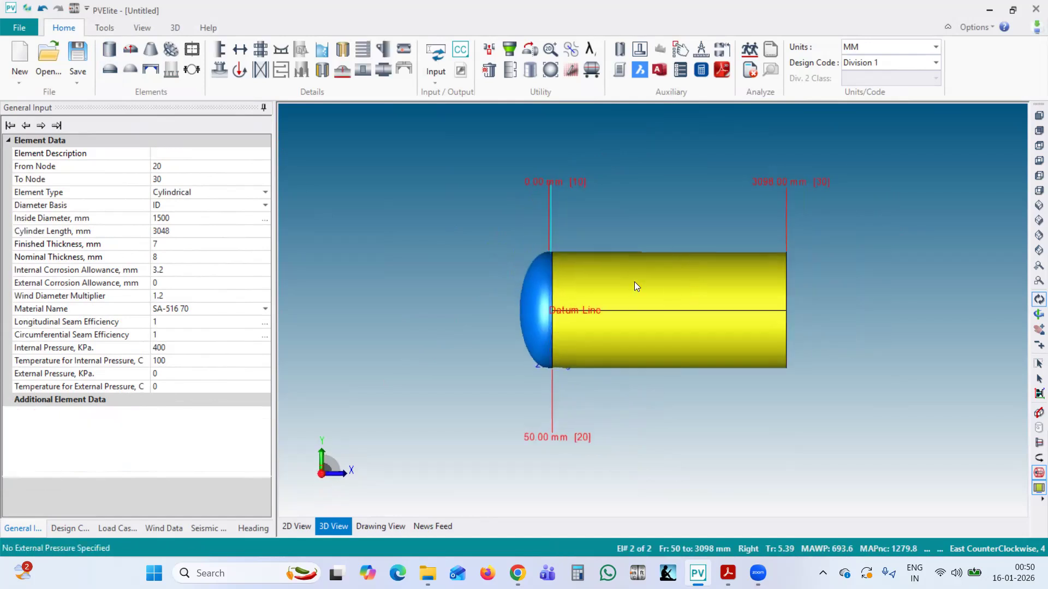
left_click(219, 154)
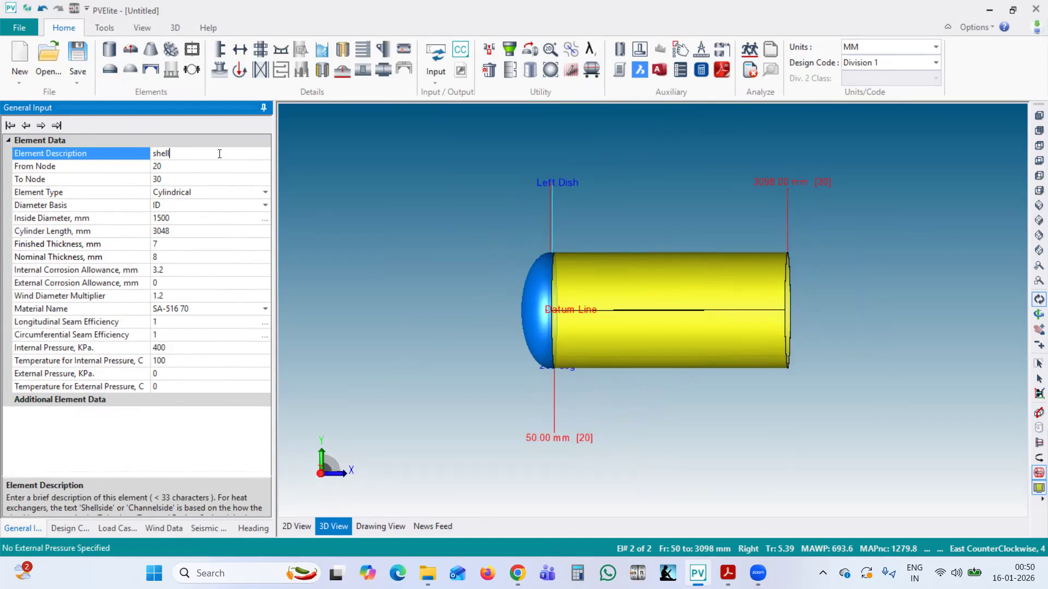
left_click(189, 206)
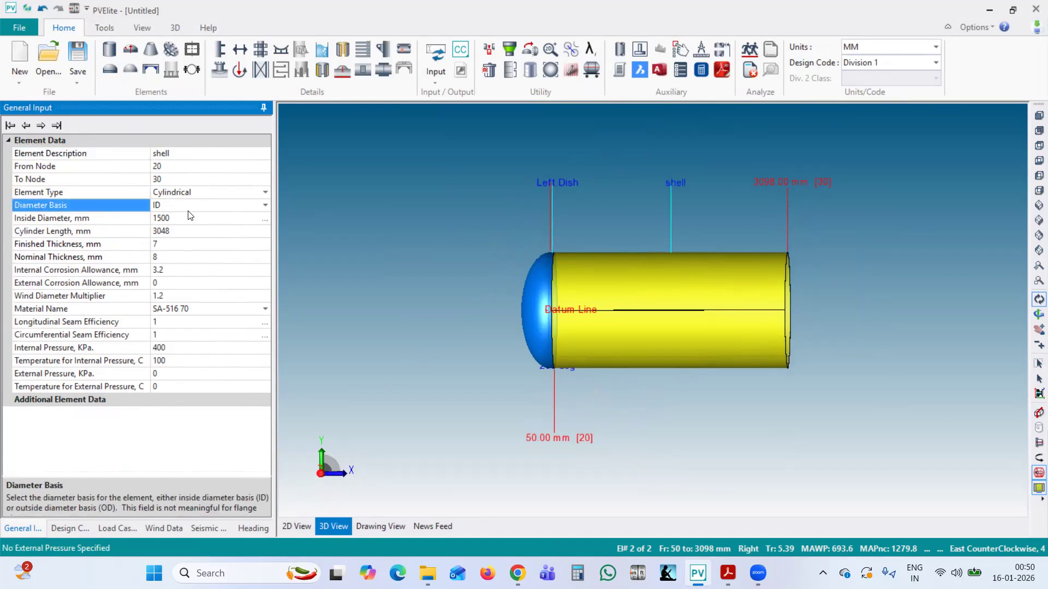
left_click(533, 284)
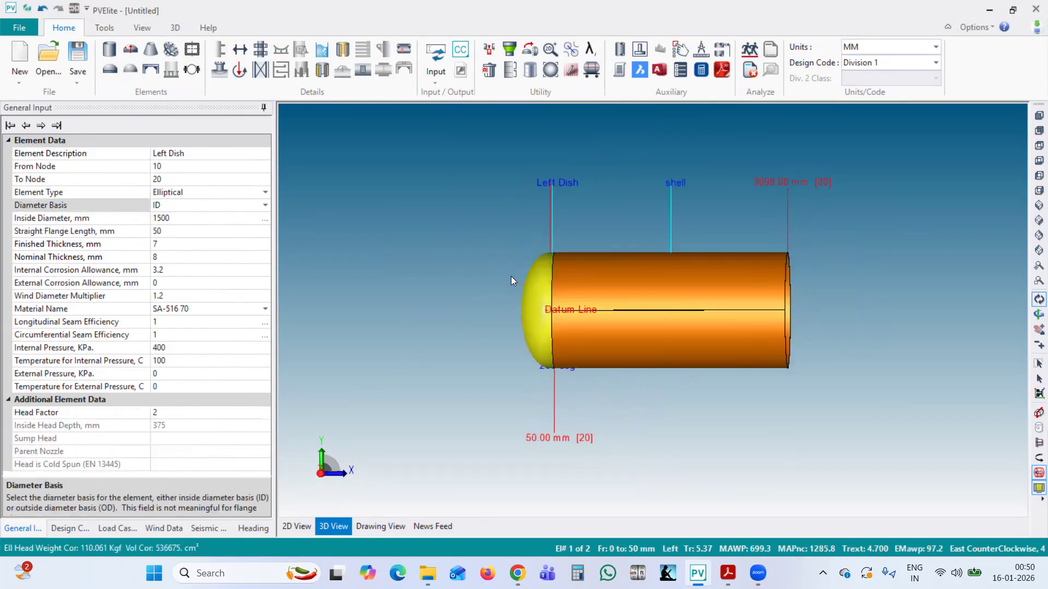
left_click(644, 293)
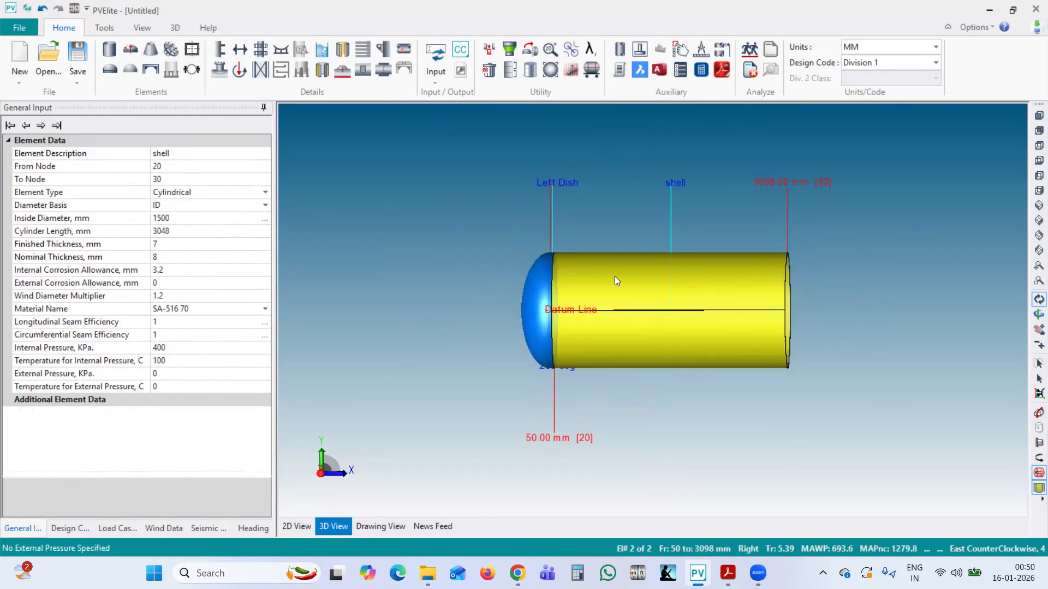
Save the model as a PV Elite input file named Vessel-1 in the 1) HX folder
left_click(82, 59)
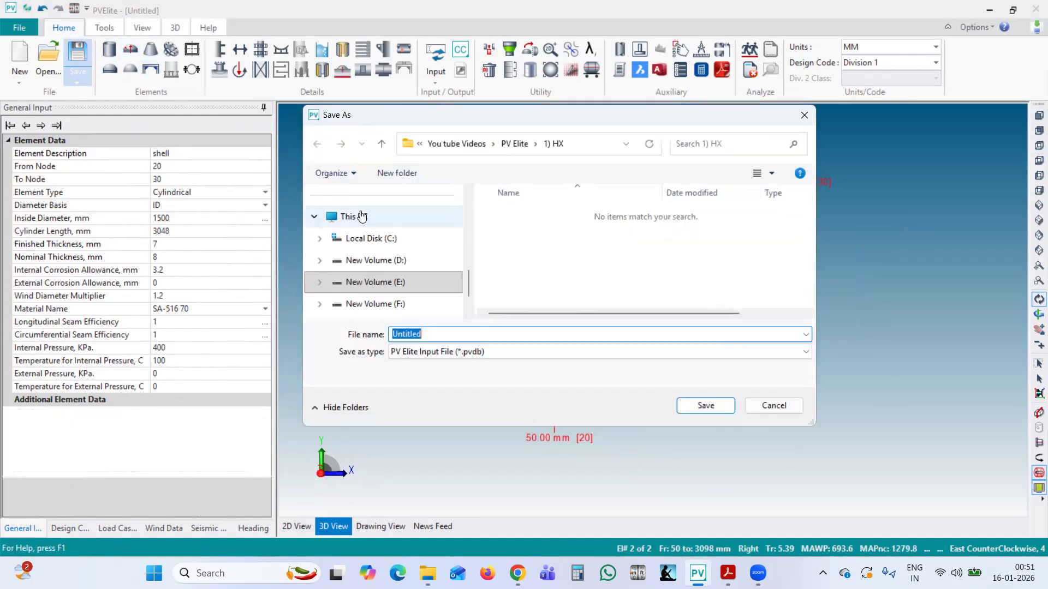
left_click(438, 334)
left_click_drag(439, 334, 394, 336)
type("V")
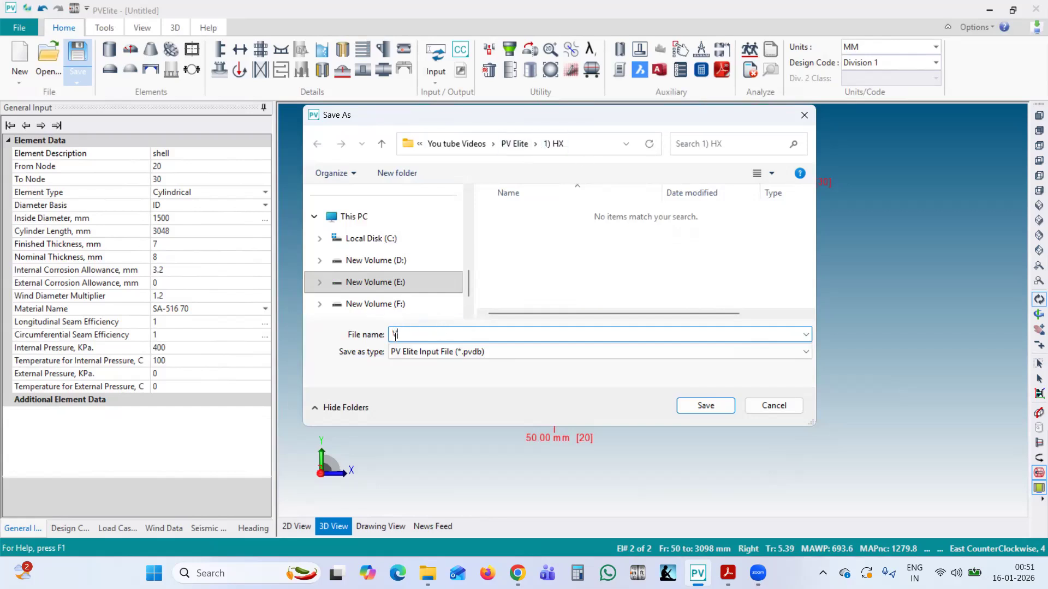
type("essel-1")
key("Return")
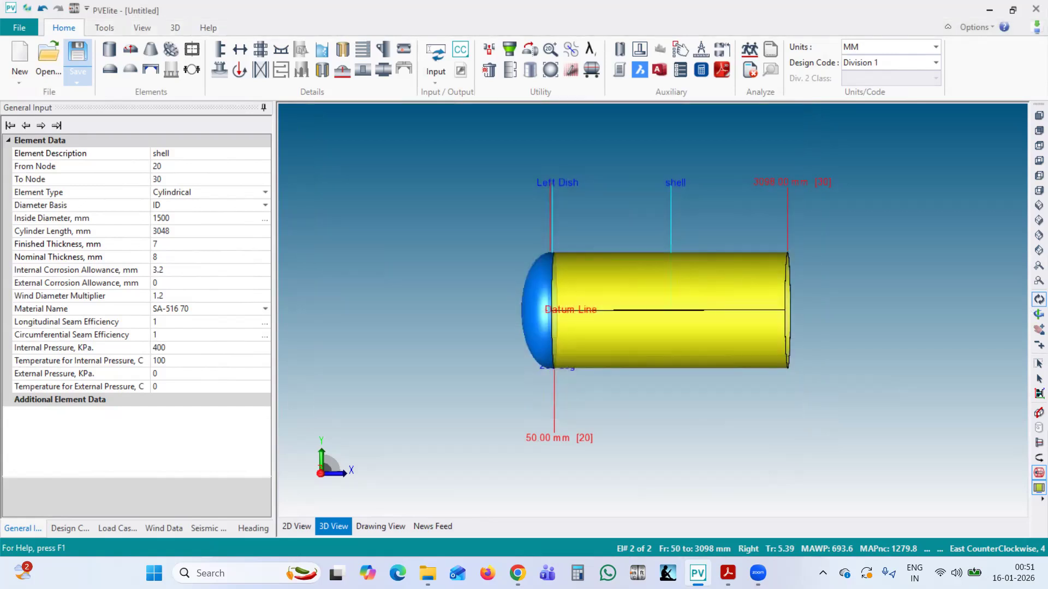
Set the shell's finished thickness to 8 mm
scroll(675, 299, "up", 1)
left_click_drag(674, 295, 632, 288)
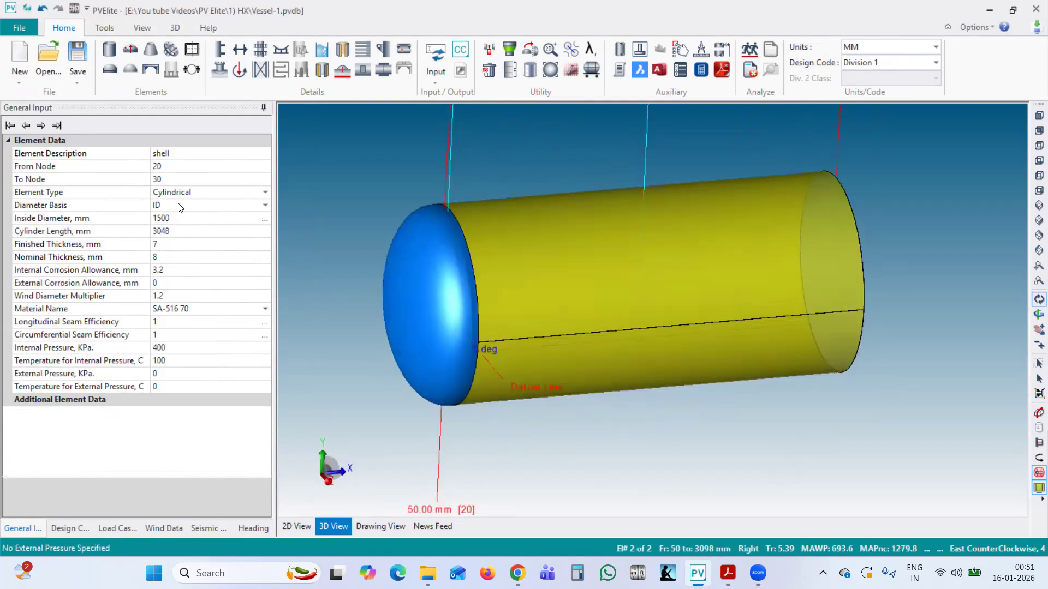
left_click(178, 249)
left_click_drag(178, 248, 147, 249)
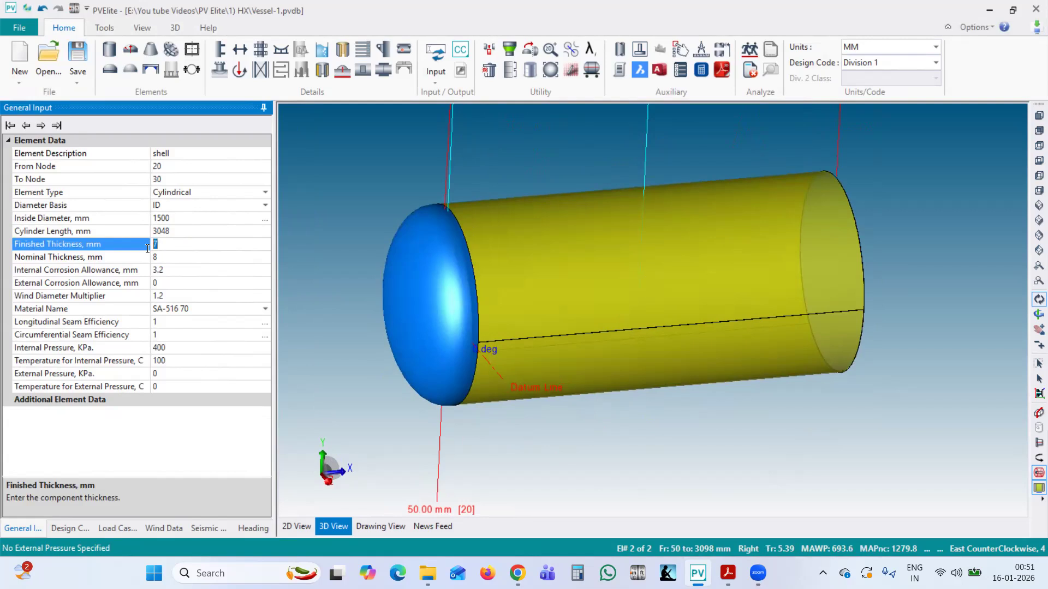
type("8")
key("Return")
left_click_drag(509, 273, 491, 298)
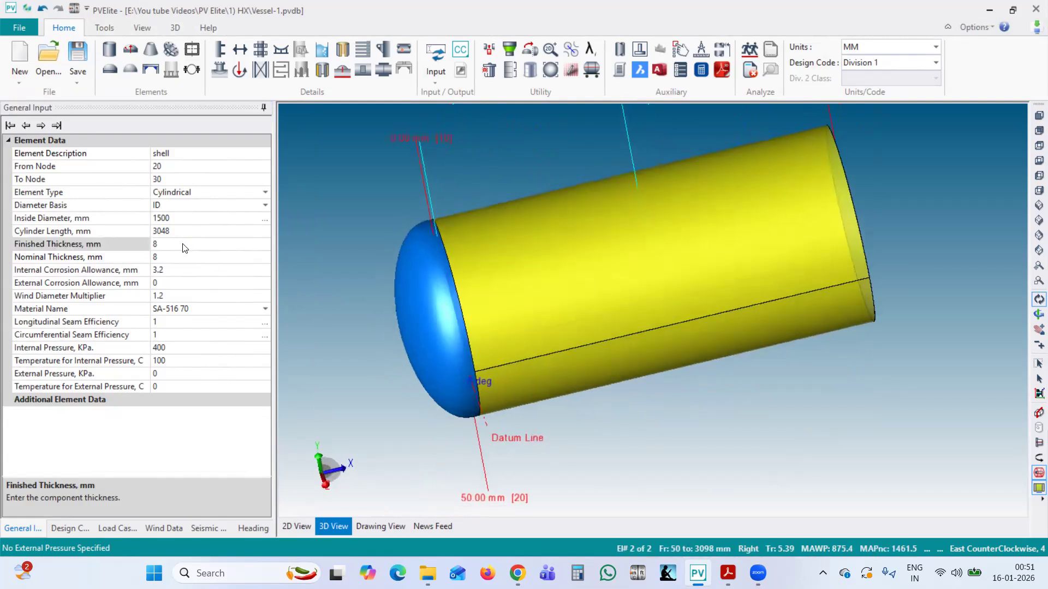
Set the shell's cylinder length to 2500 mm
left_click(176, 271)
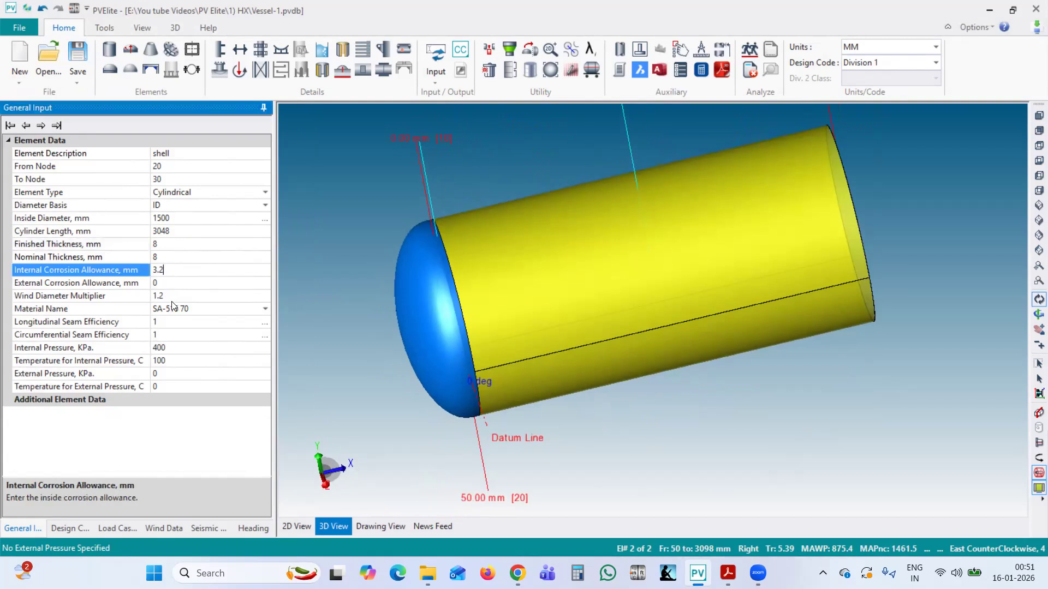
left_click(211, 311)
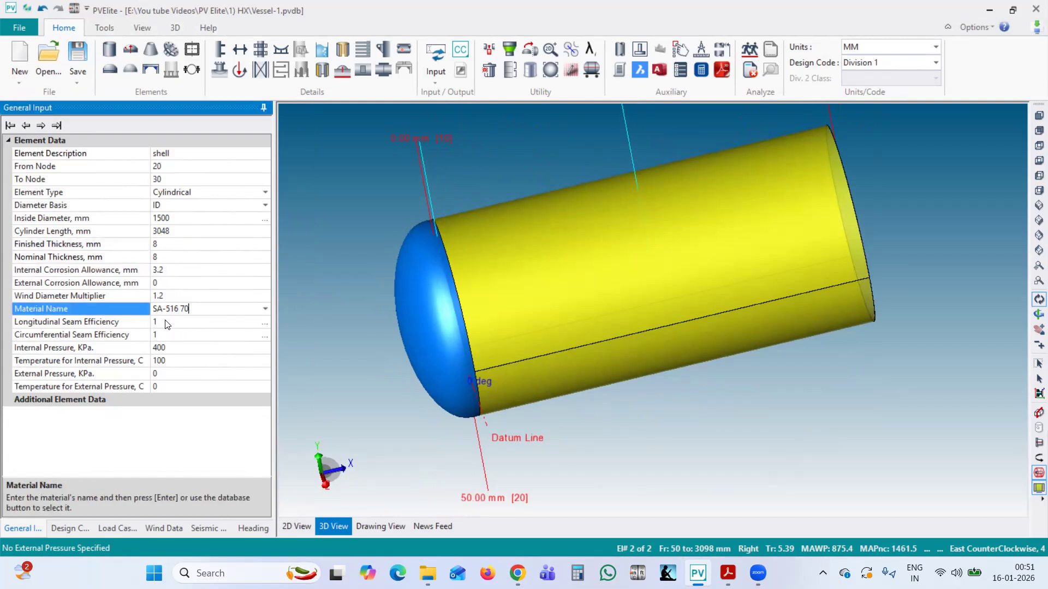
left_click(72, 529)
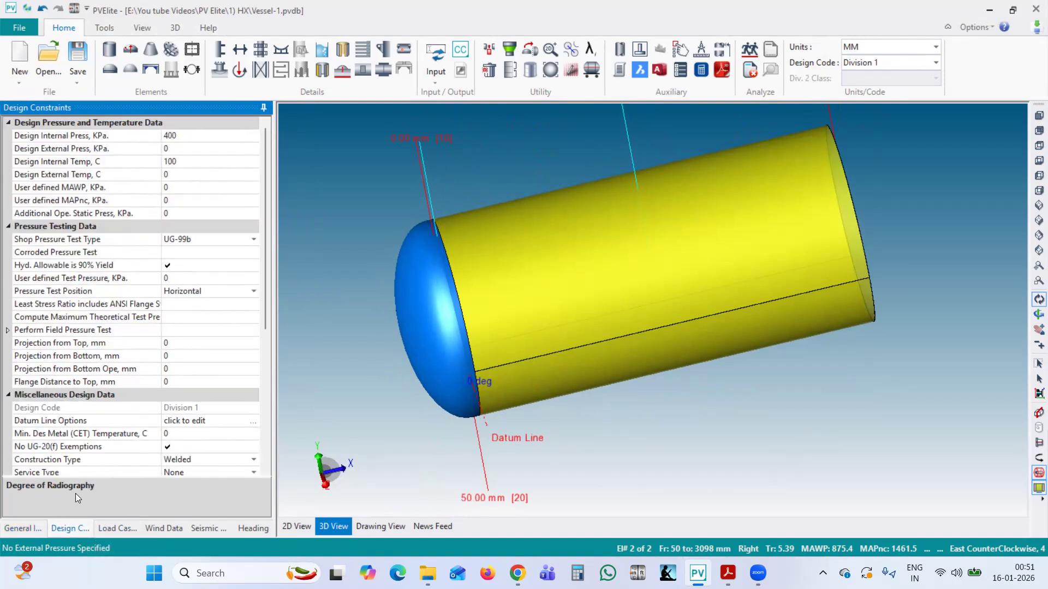
left_click(22, 529)
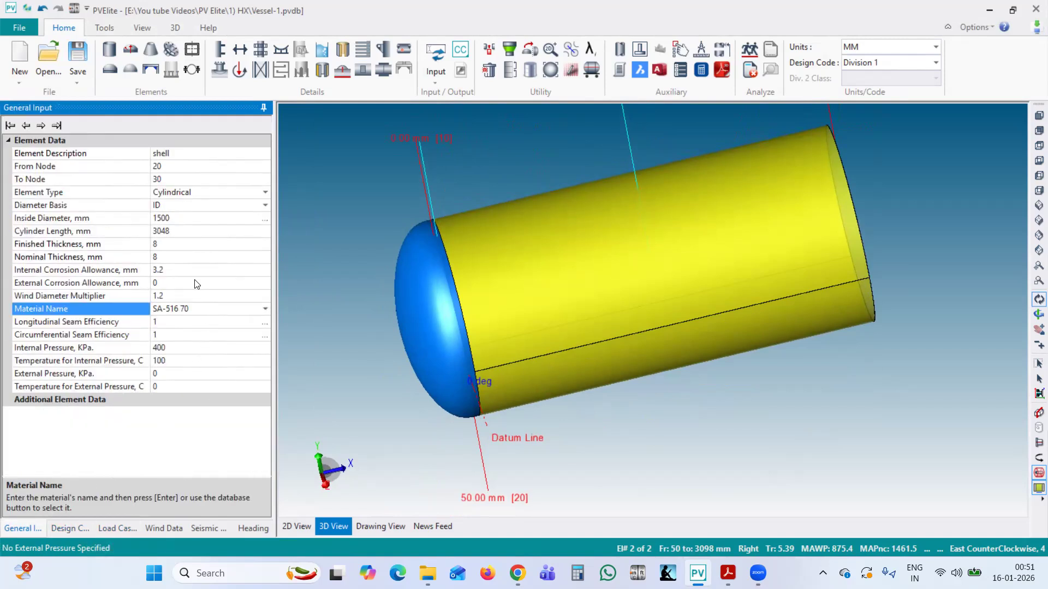
left_click(154, 232)
type("2500")
key("Return")
left_click_drag(440, 350, 435, 297)
left_click(572, 286)
left_click_drag(572, 286, 454, 320)
left_click_drag(521, 319, 763, 328)
left_click_drag(563, 325, 671, 312)
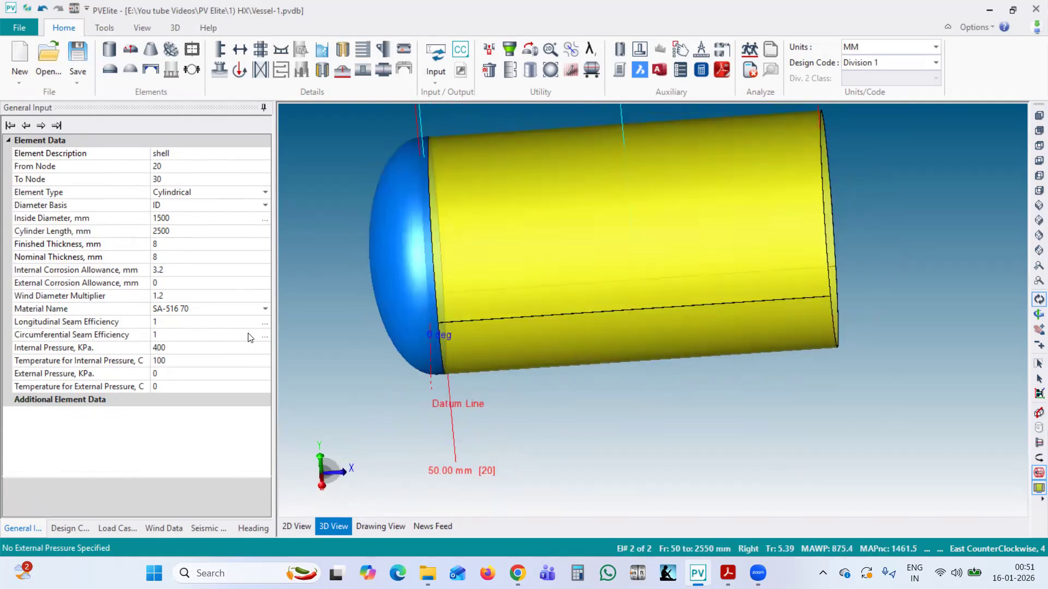
Define a single longitudinal weld seam on the shell with a starting angle of 45 degrees
left_click(264, 335)
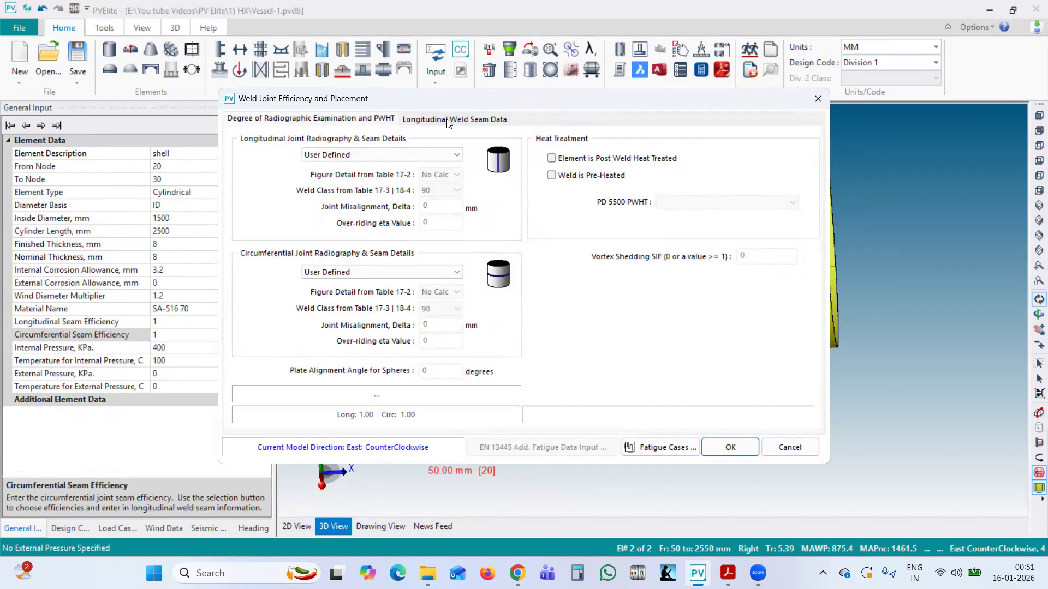
left_click(470, 123)
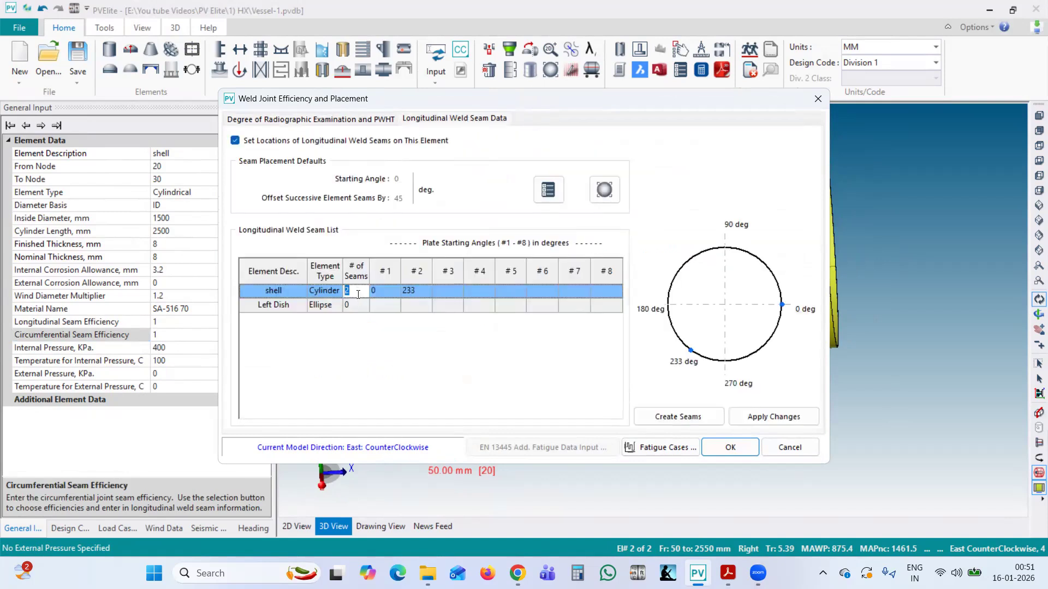
key("Tab")
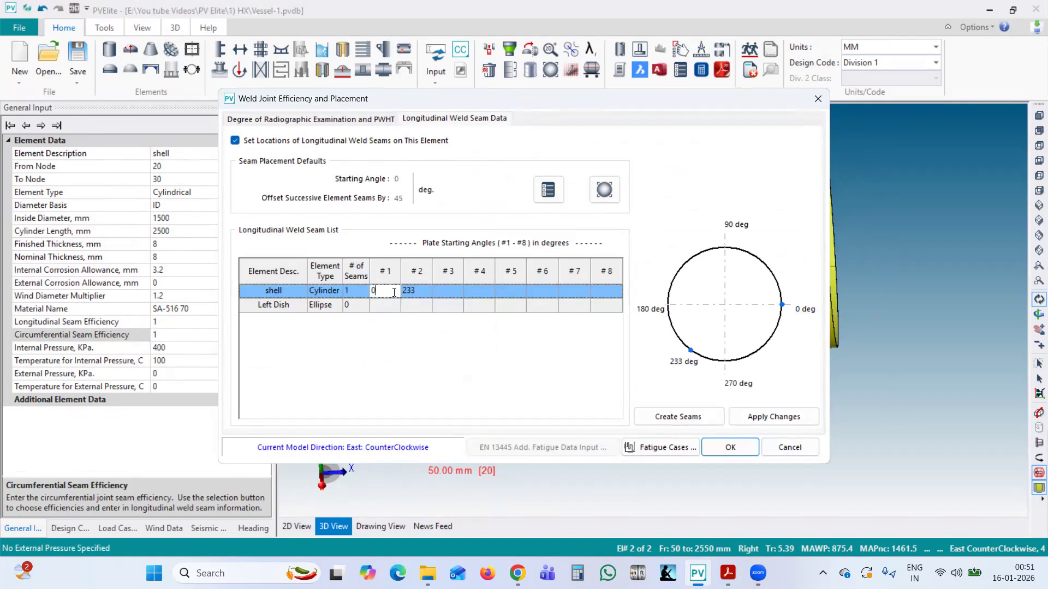
type("45")
key("Tab")
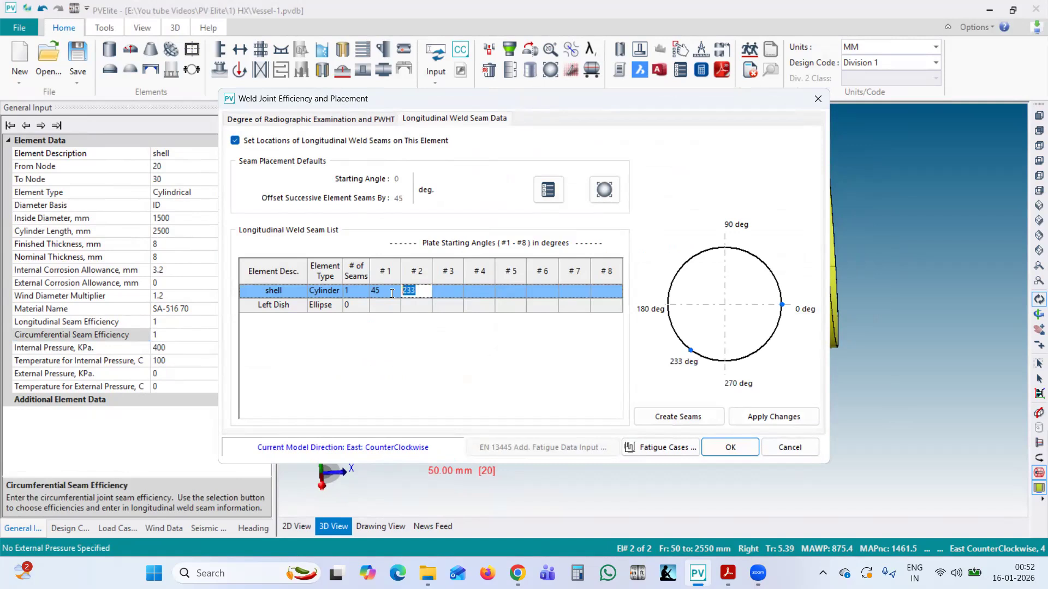
left_click(403, 305)
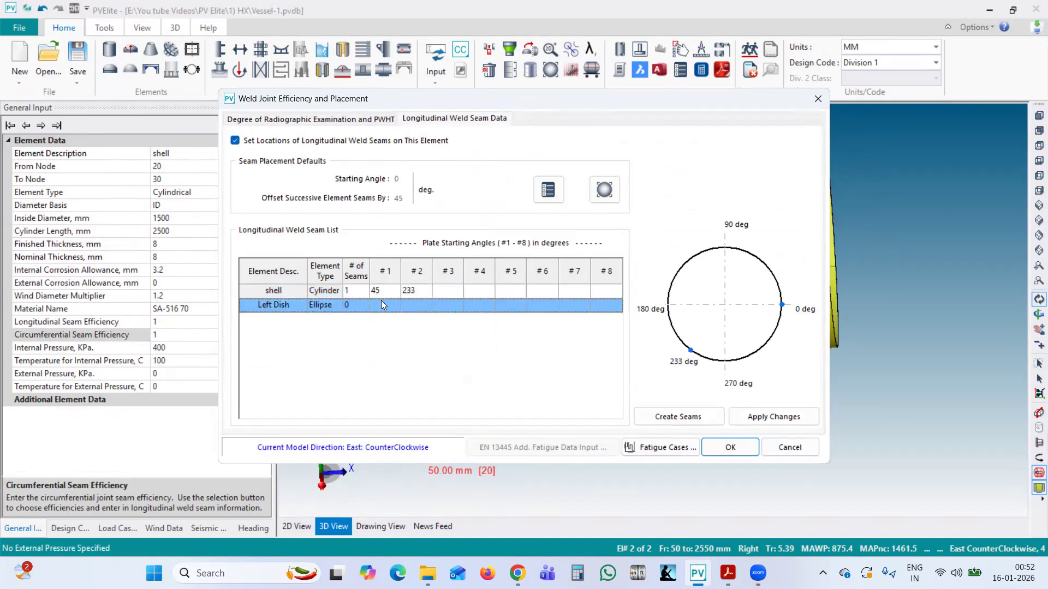
left_click(415, 296)
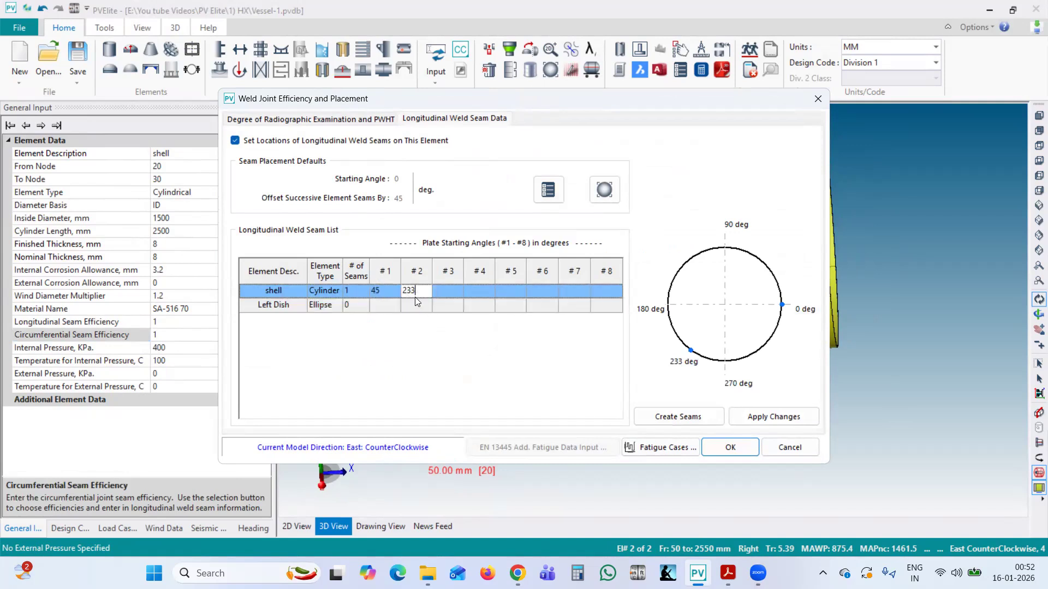
left_click(731, 445)
left_click_drag(677, 389, 478, 256)
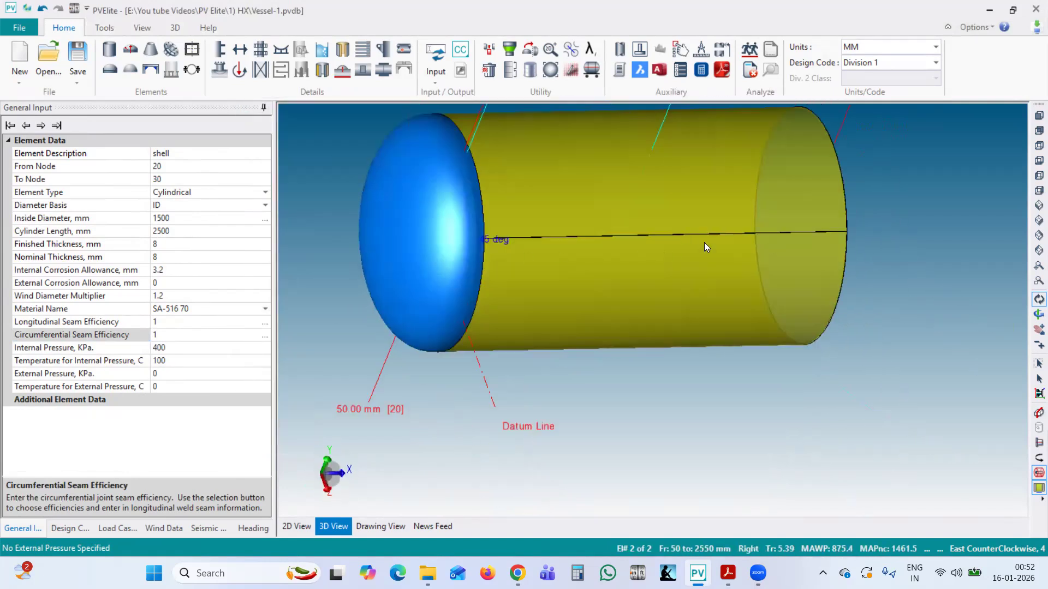
left_click_drag(631, 272, 439, 224)
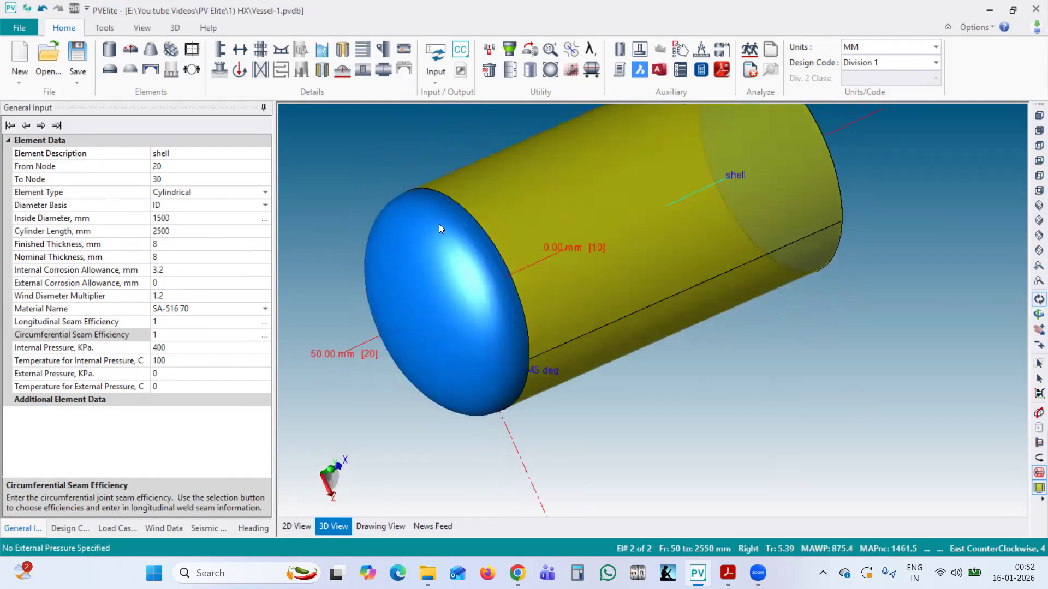
left_click_drag(550, 302, 606, 306)
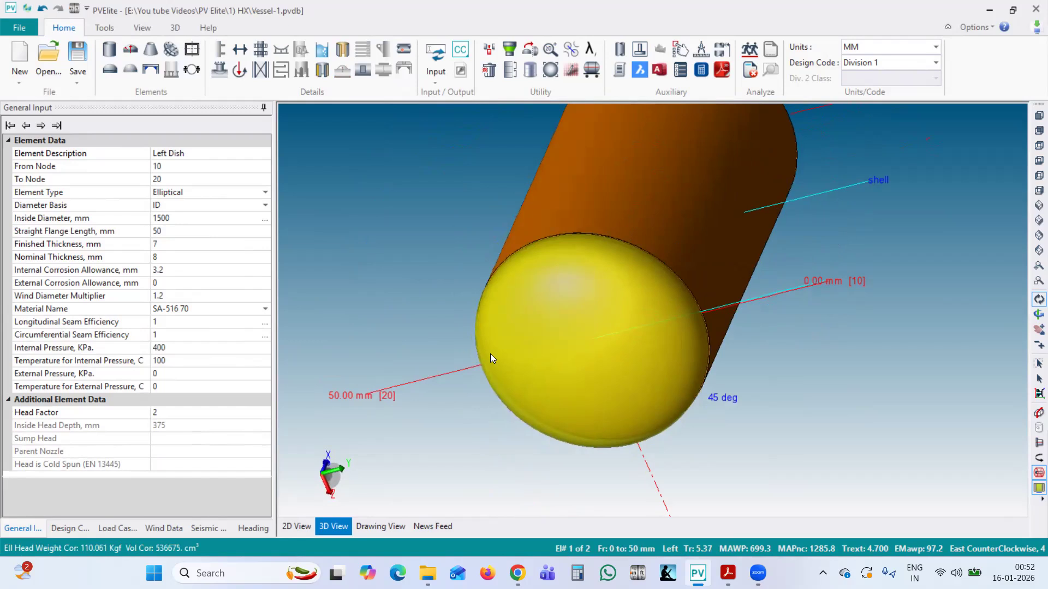
left_click_drag(616, 258, 648, 169)
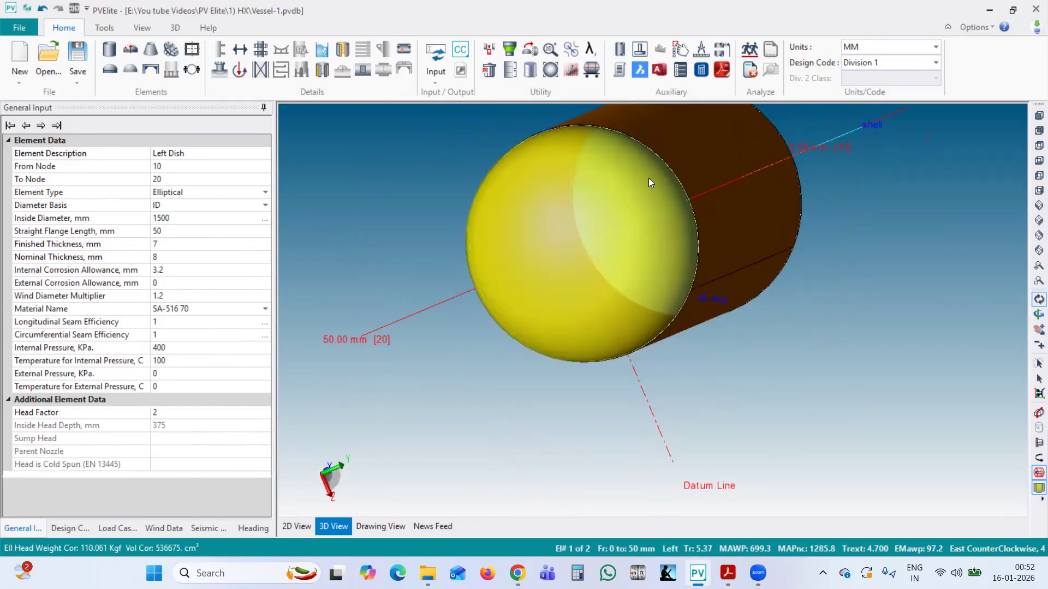
Set the default zero-angle position to North and the rotation direction to Clockwise, and update the current model with these directions
left_click(105, 28)
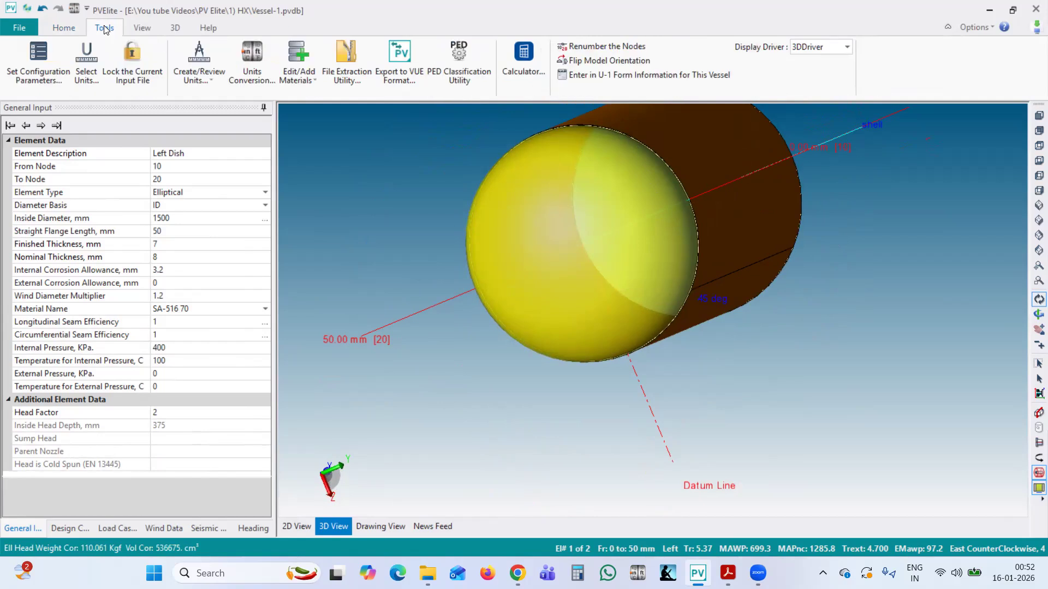
left_click(39, 68)
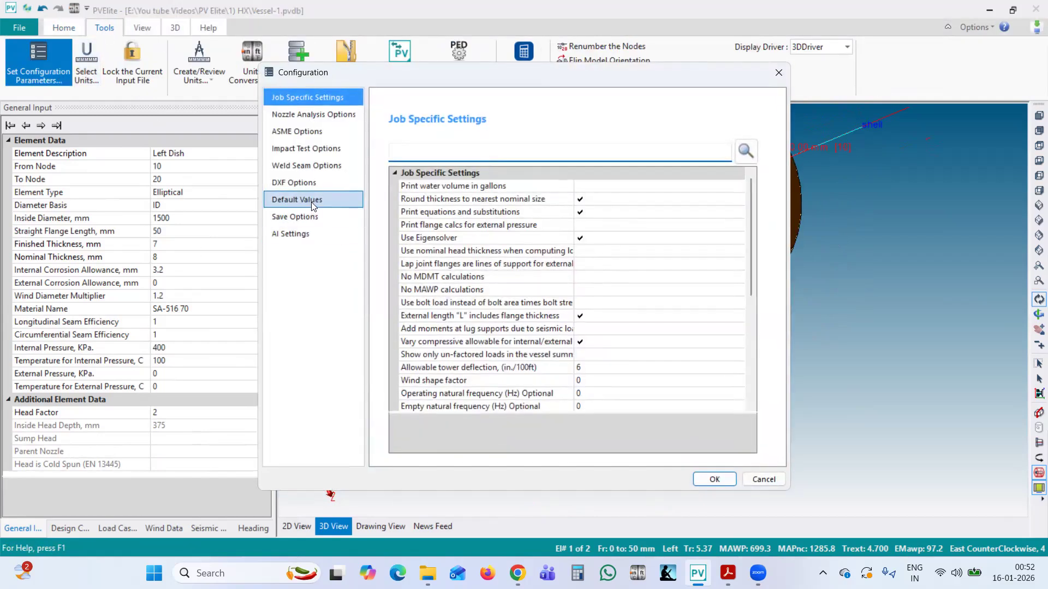
left_click(327, 200)
scroll(501, 281, "down", 5)
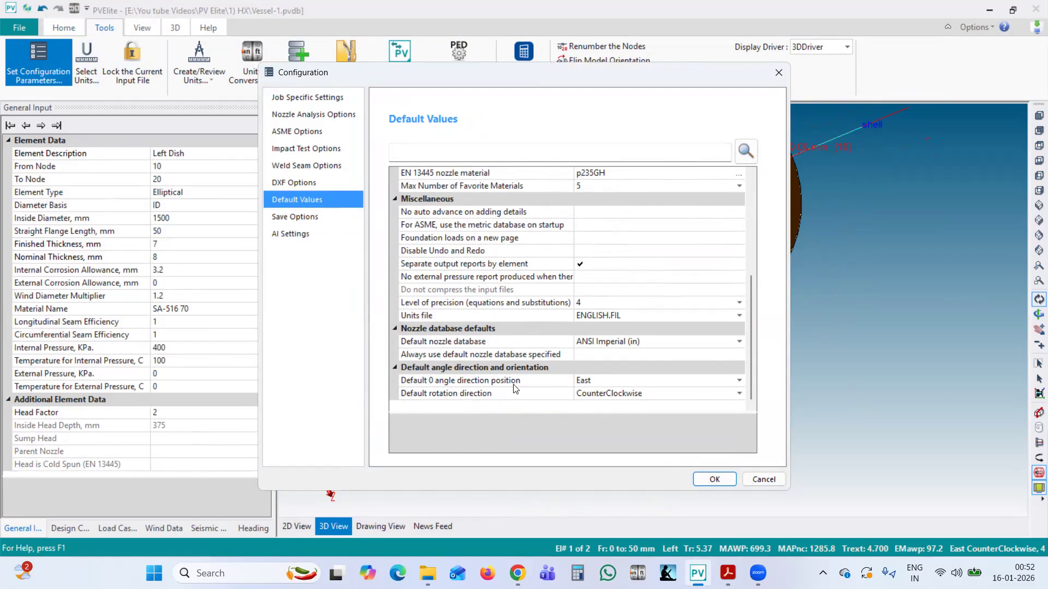
left_click(607, 381)
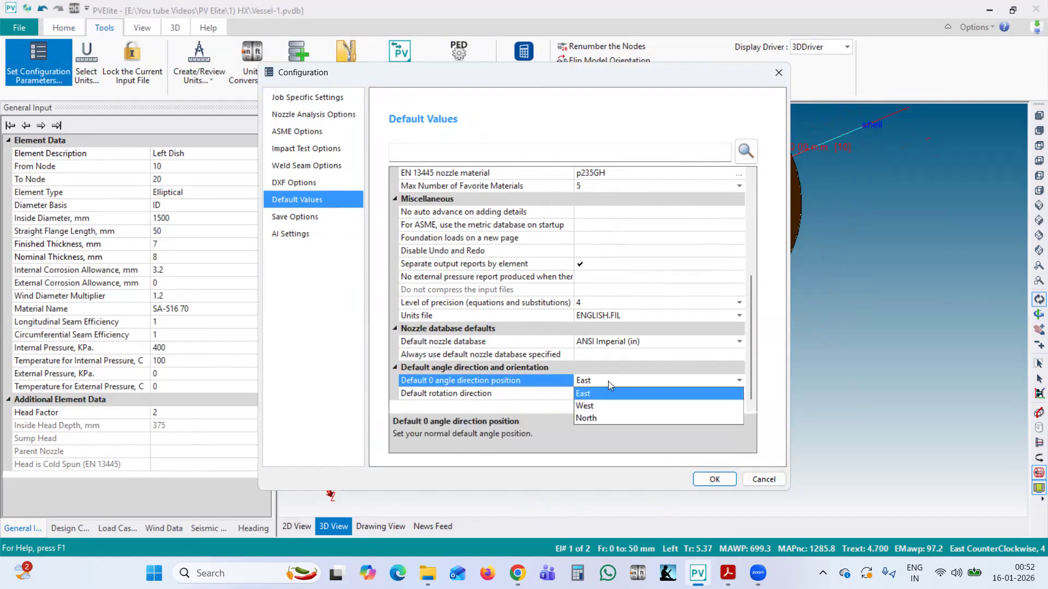
left_click(606, 417)
left_click(638, 393)
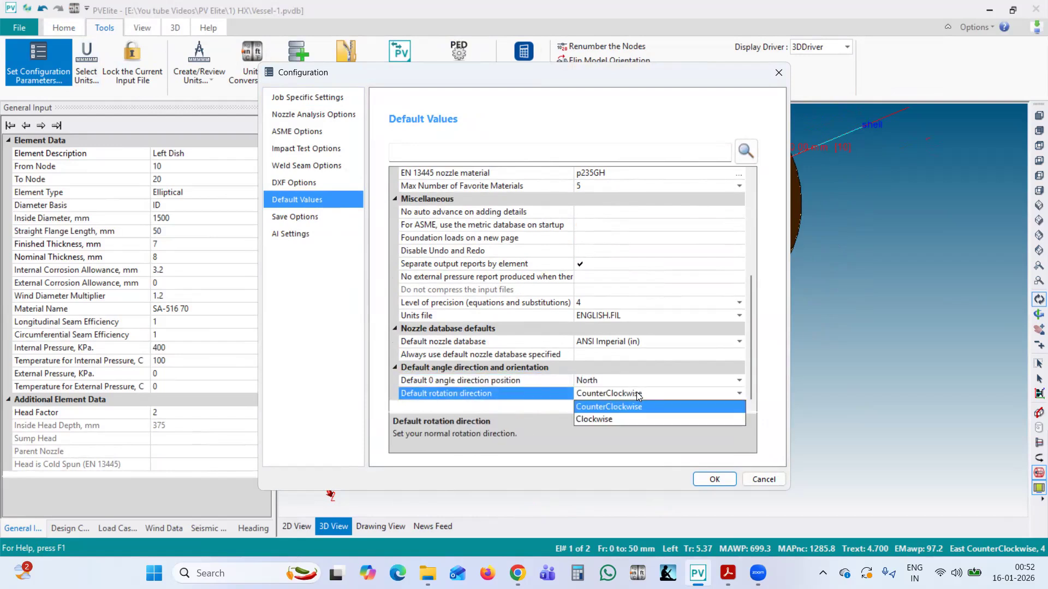
left_click(626, 419)
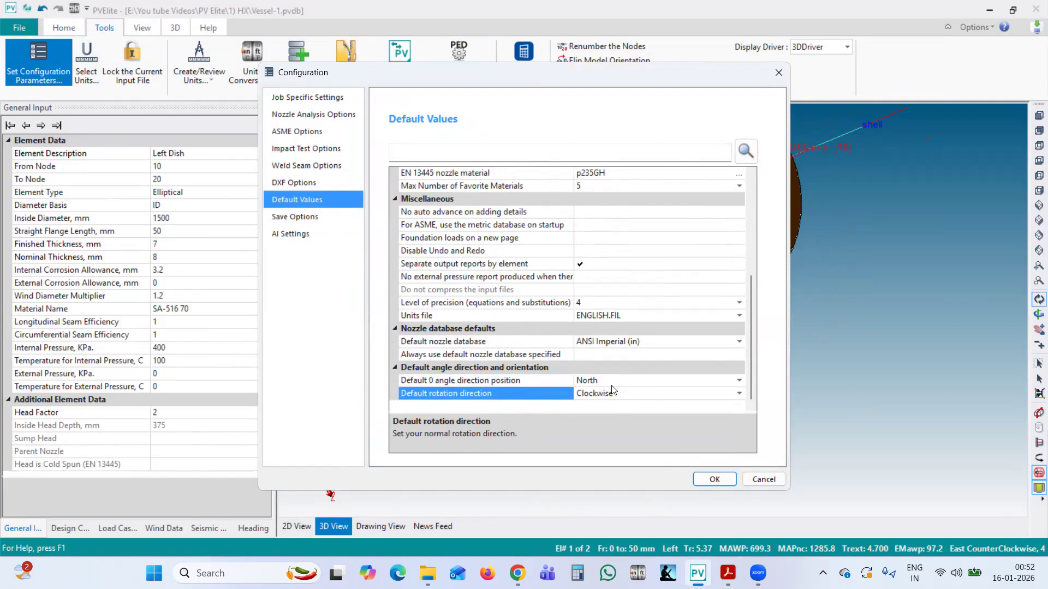
left_click(714, 480)
left_click(565, 316)
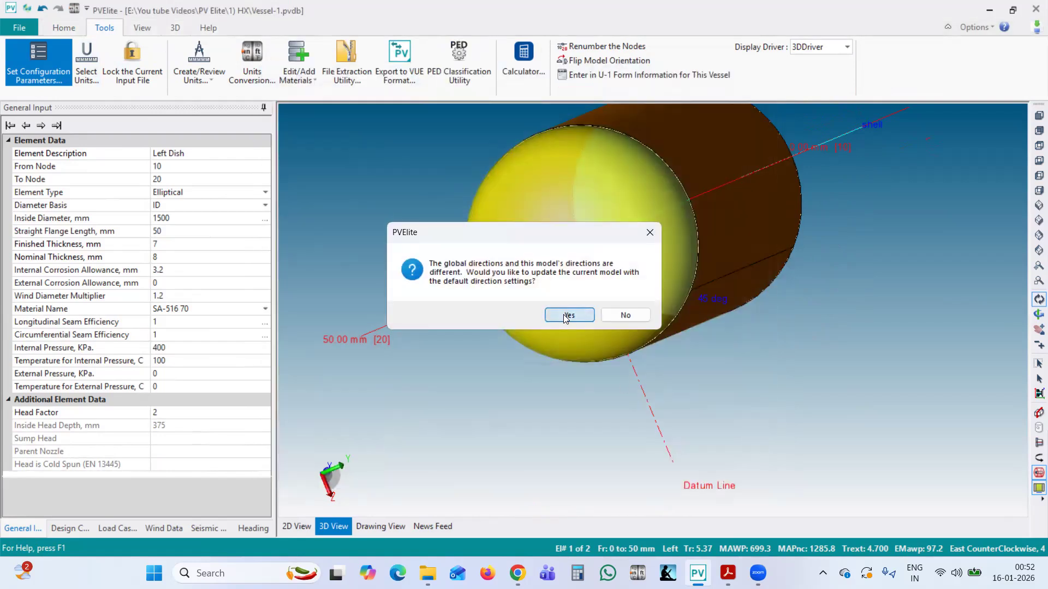
left_click(615, 314)
Check the shell's longitudinal weld seam count, angle and placement diagram under the new model direction
left_click_drag(674, 316, 573, 309)
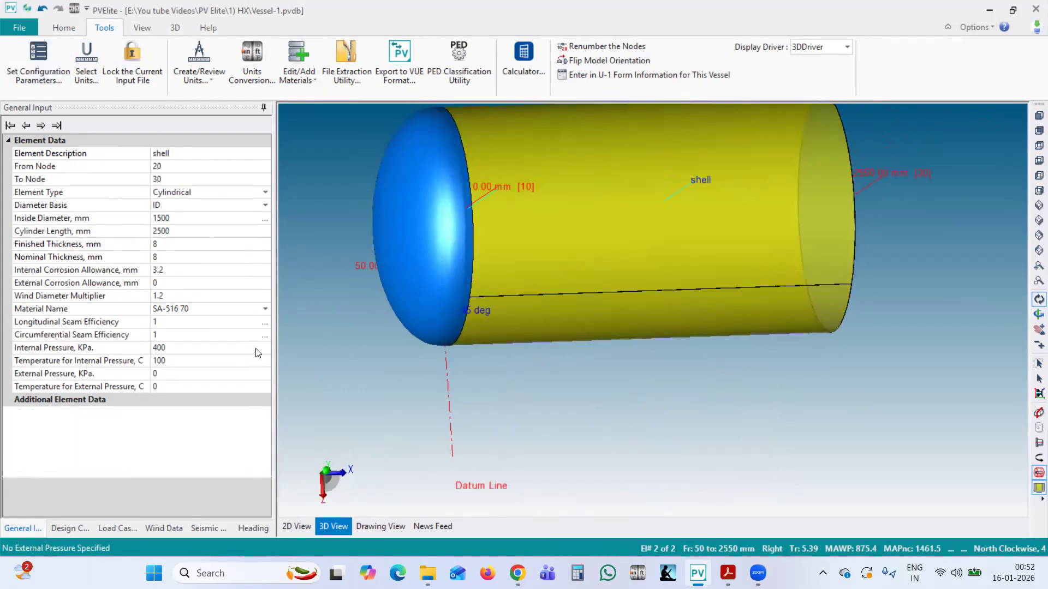
left_click(3, 531)
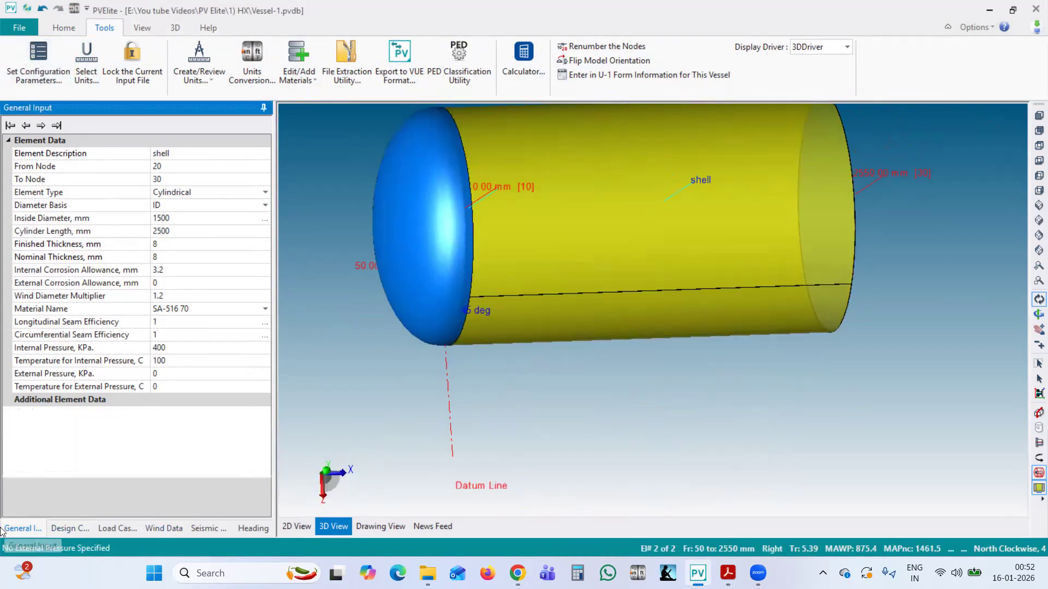
left_click(64, 530)
left_click(49, 531)
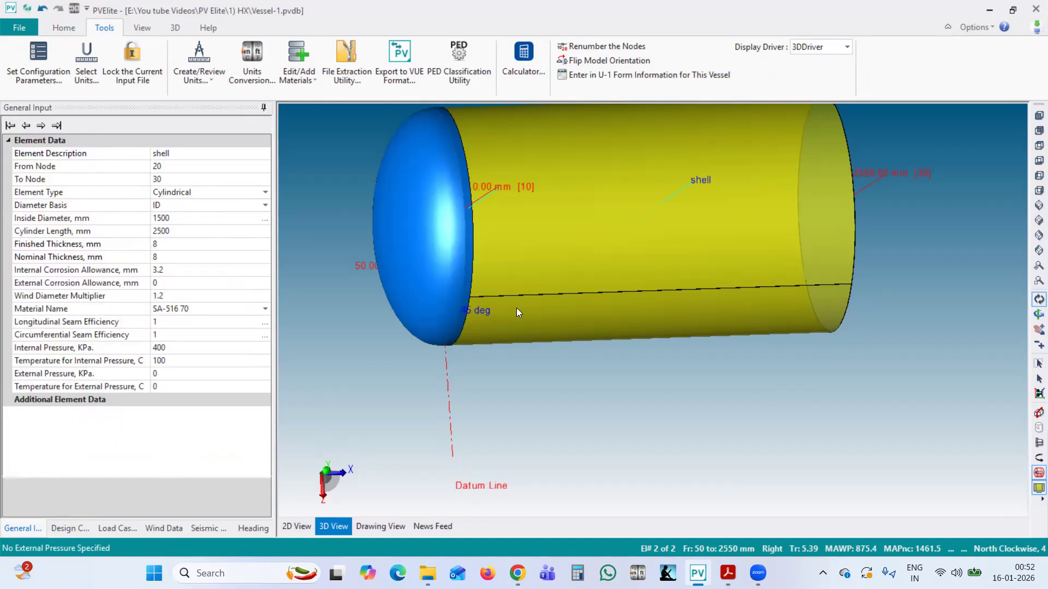
left_click(264, 335)
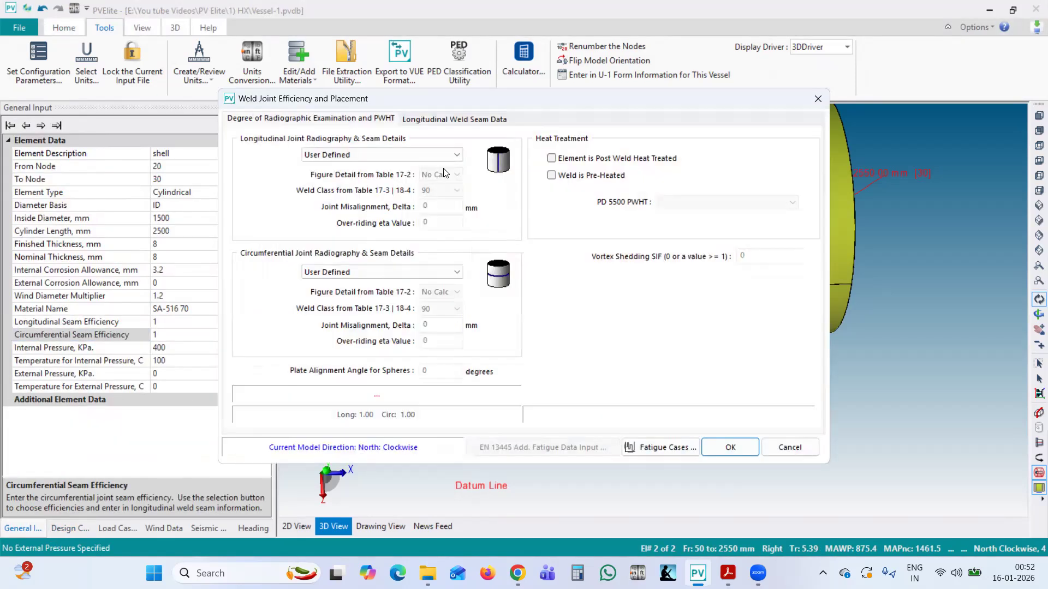
left_click(461, 121)
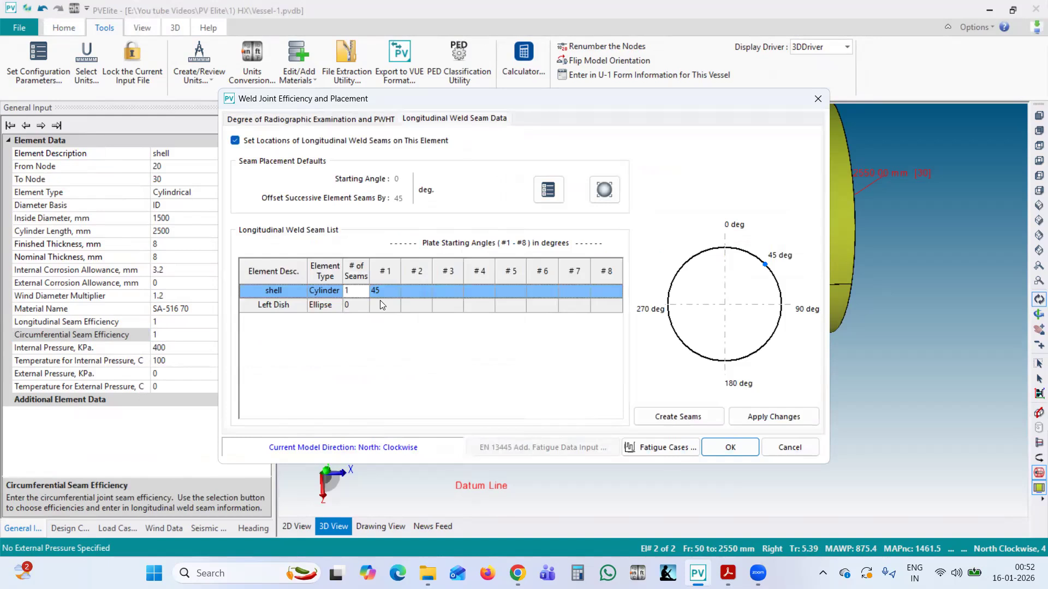
left_click(381, 291)
left_click_drag(387, 290, 358, 302)
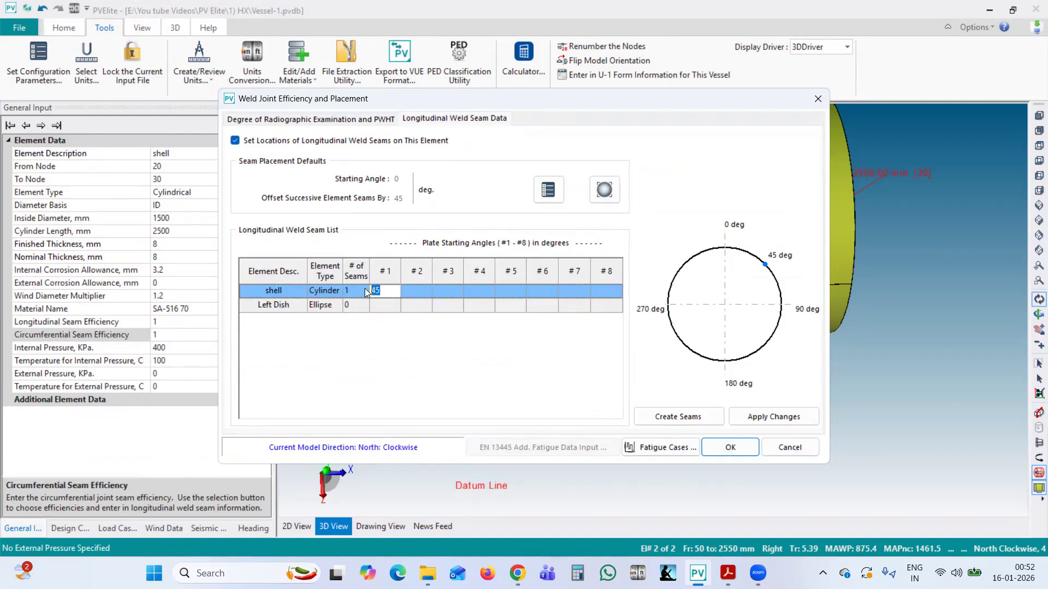
left_click(386, 291)
left_click(722, 449)
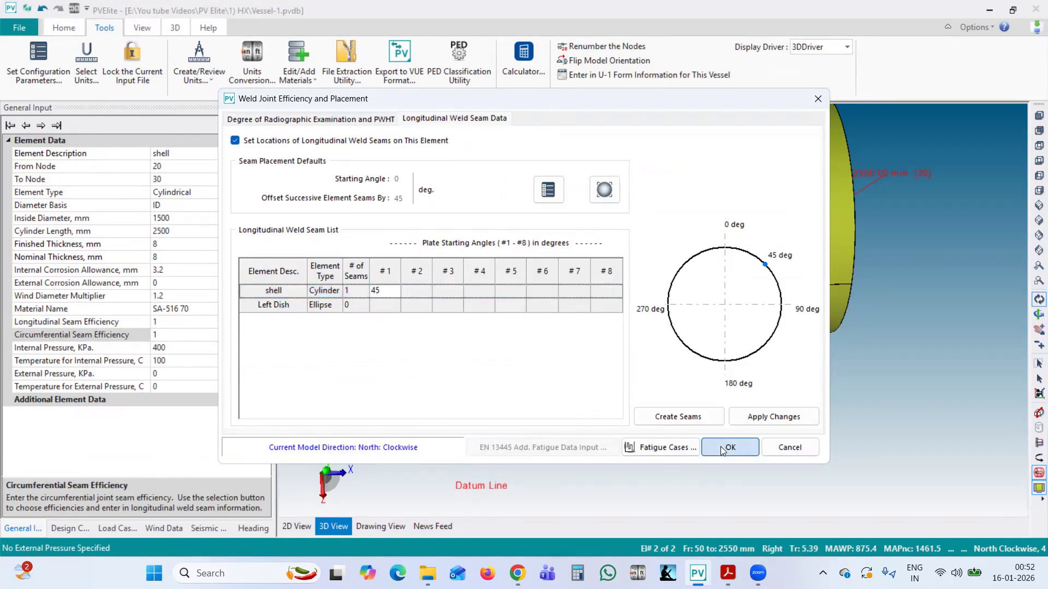
left_click(721, 449)
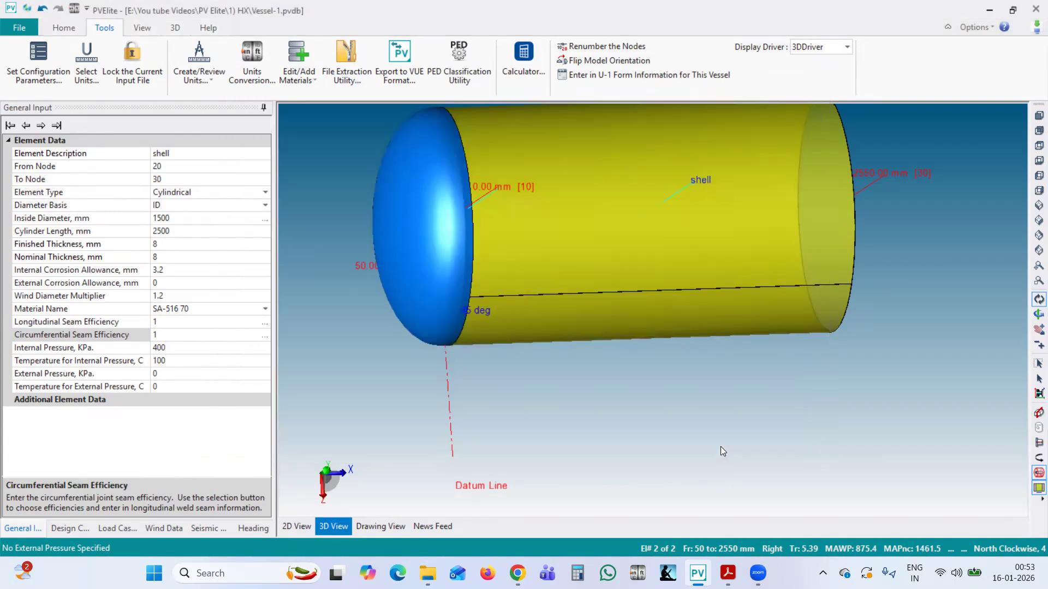
View the vessel in 2D, then return to 3D and examine the seam's position from the dish end
left_click(285, 528)
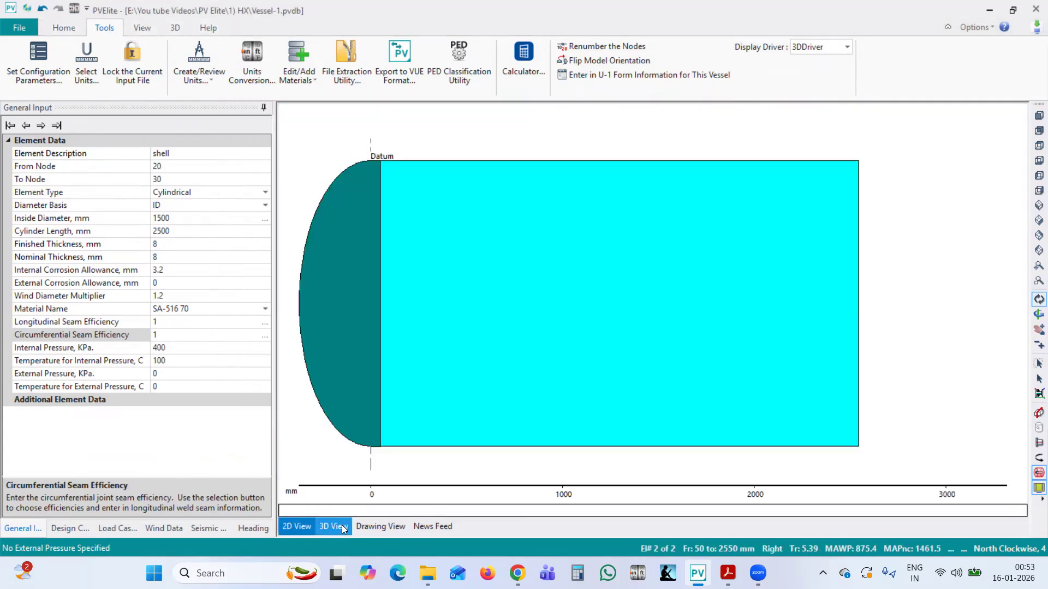
left_click(342, 525)
left_click_drag(675, 301, 578, 271)
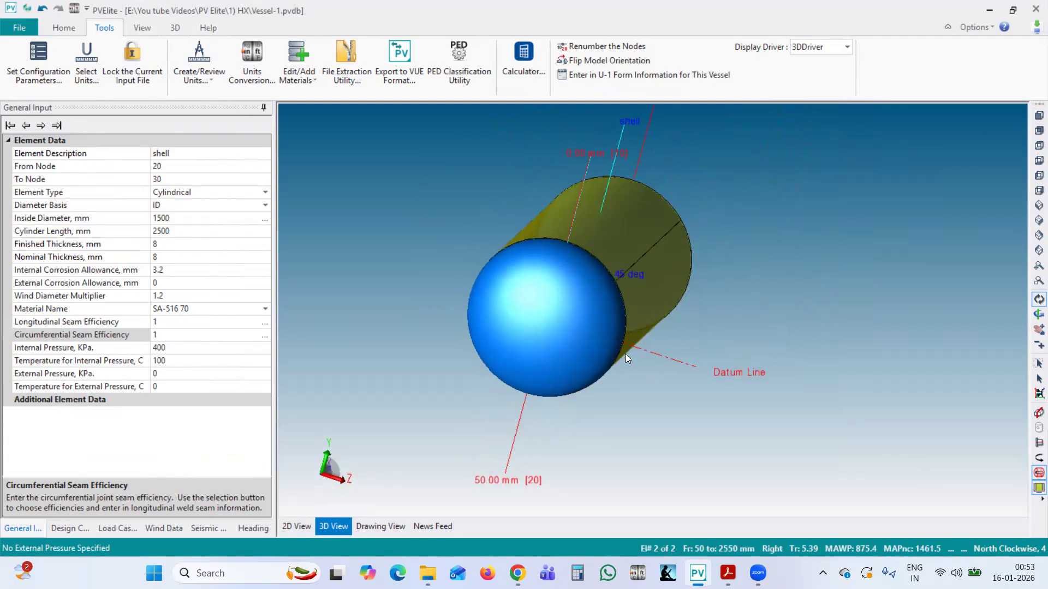
Add an elliptical head to the open end of the shell and describe it as Right Dish Head
left_click_drag(767, 372, 573, 377)
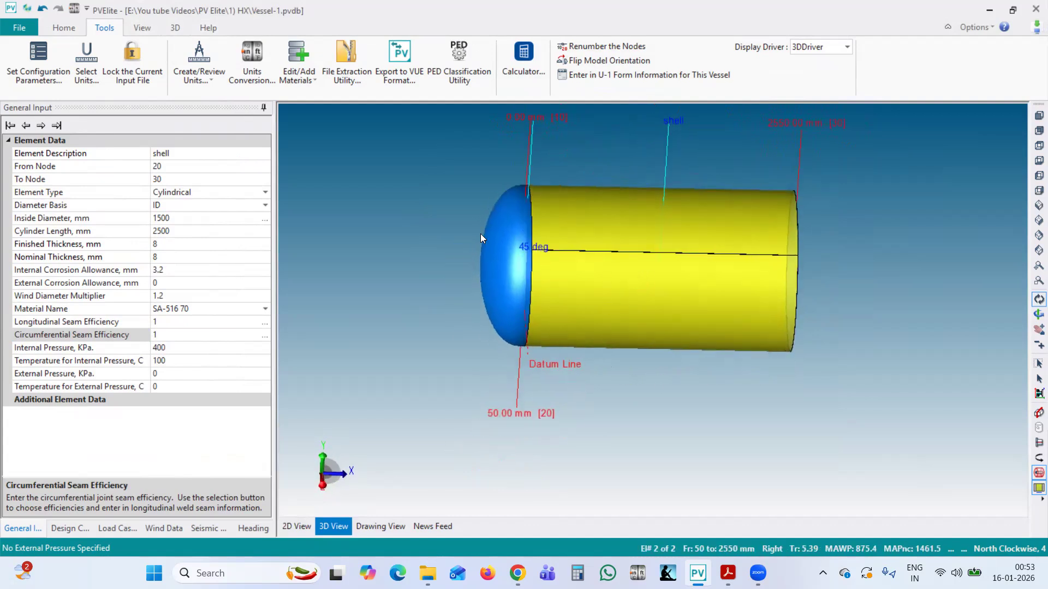
left_click(68, 31)
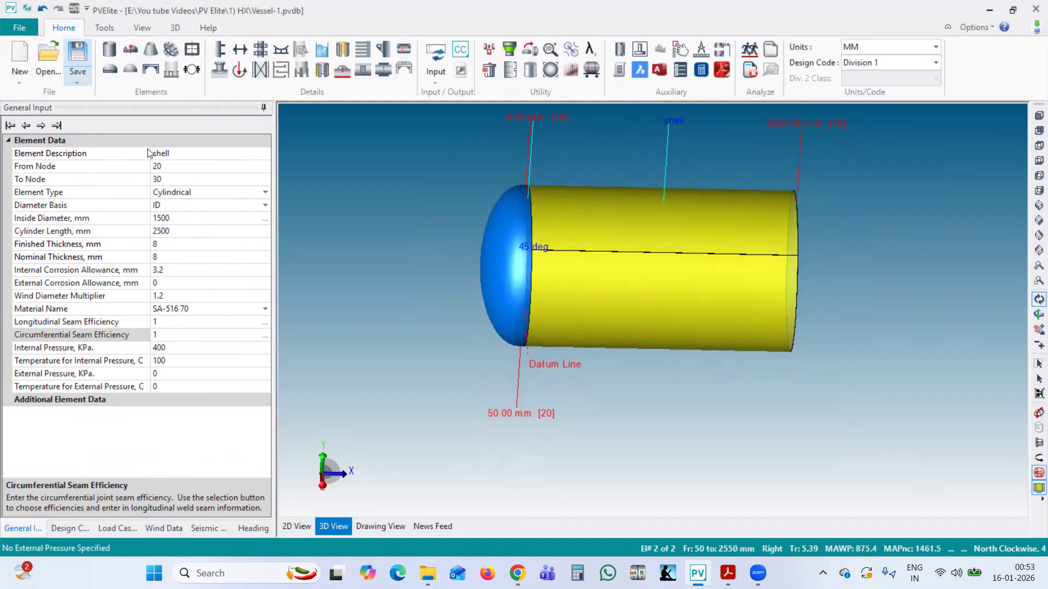
left_click(111, 68)
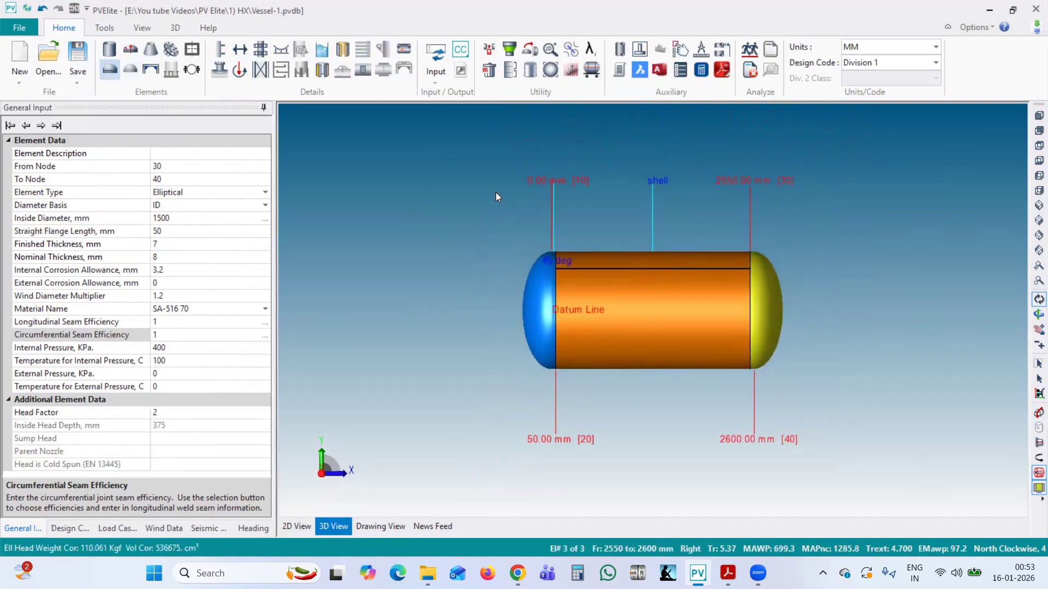
left_click(191, 154)
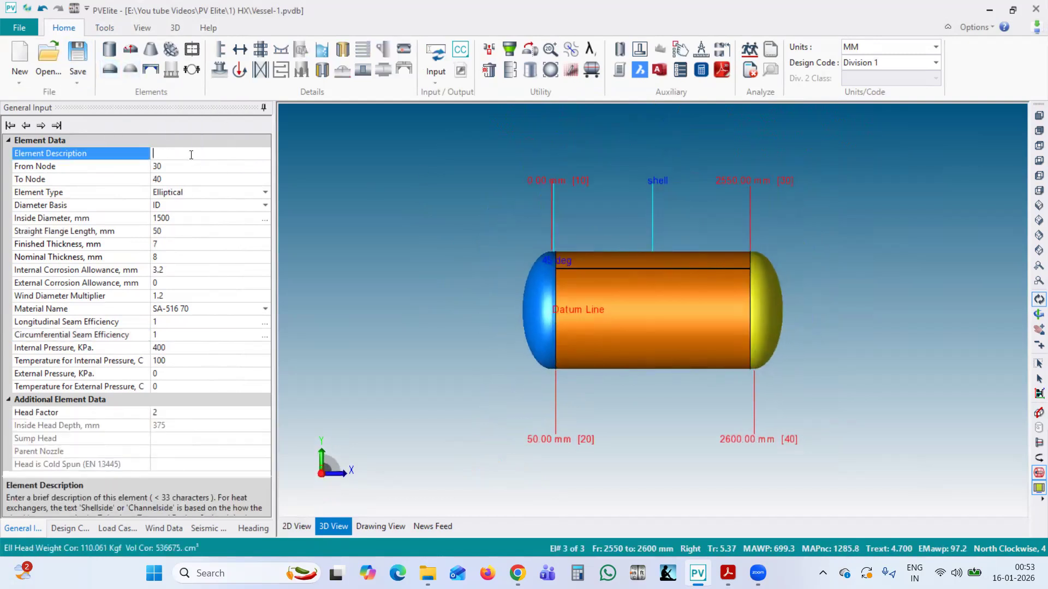
type("Right Dish Head")
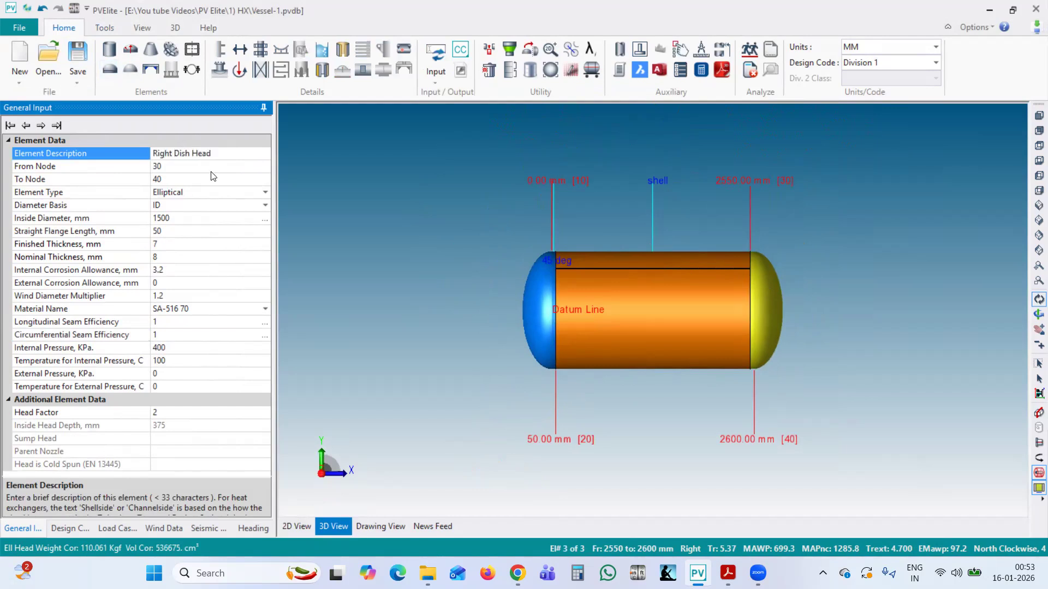
left_click(71, 528)
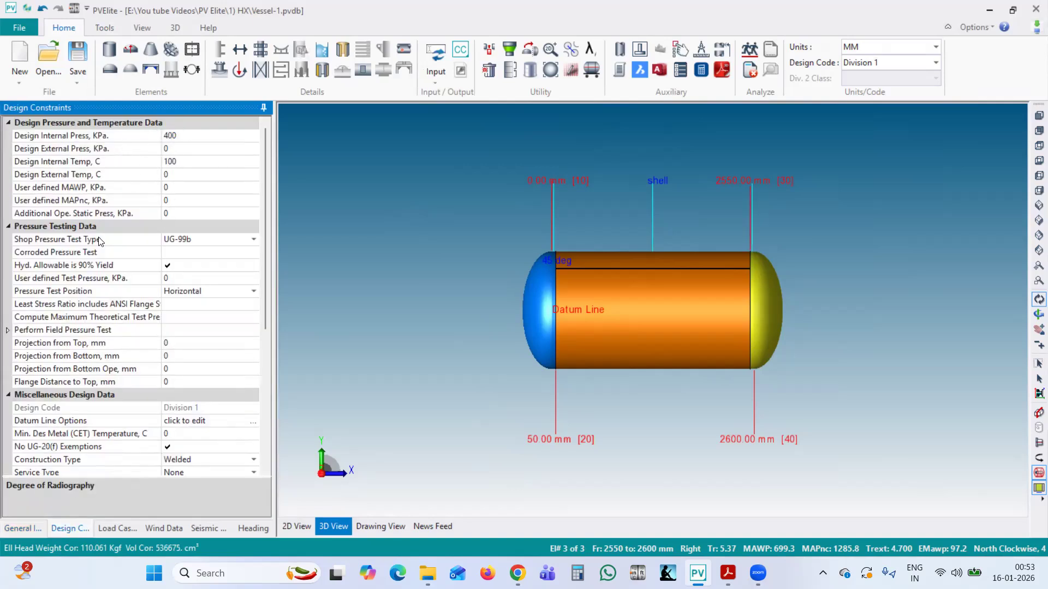
left_click(25, 528)
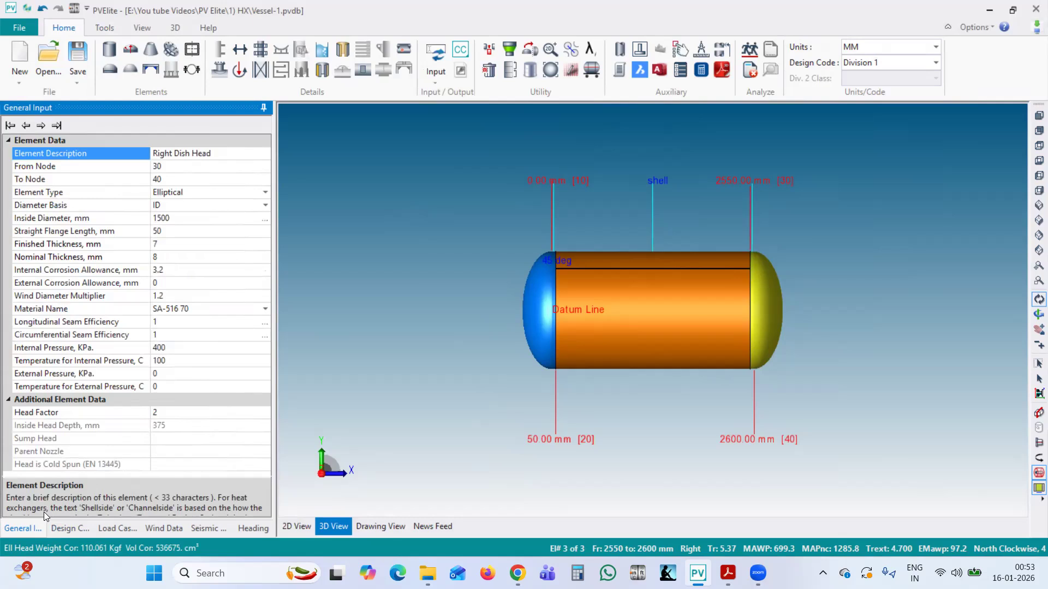
Add a liquid with a specific gravity of 1 to the left dish, filling the element to its full height
left_click(761, 364)
left_click_drag(767, 301, 767, 285)
left_click_drag(680, 293, 634, 289)
mouse_move(548, 328)
left_mouse_down()
mouse_move(573, 331)
mouse_move(548, 329)
left_mouse_up()
left_click_drag(676, 259, 537, 301)
left_click_drag(847, 302, 525, 284)
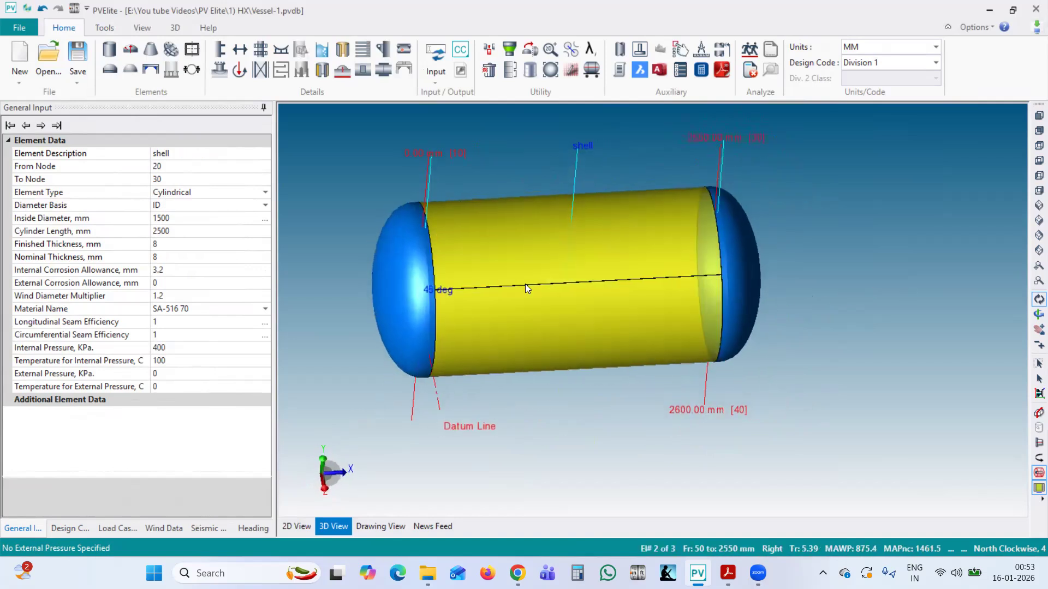
left_click(431, 270)
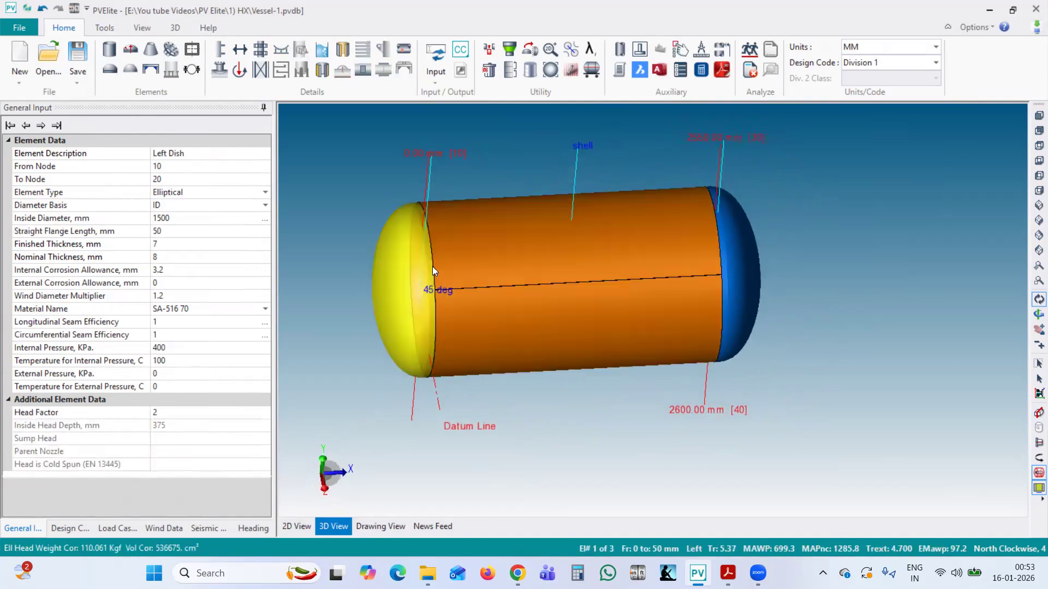
left_click(331, 49)
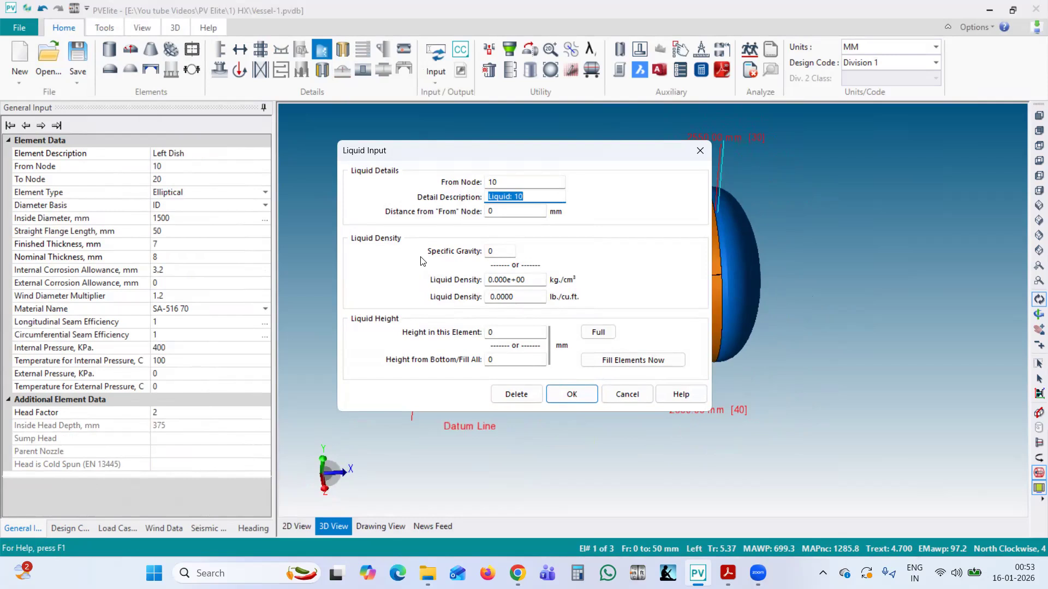
double_click(492, 251)
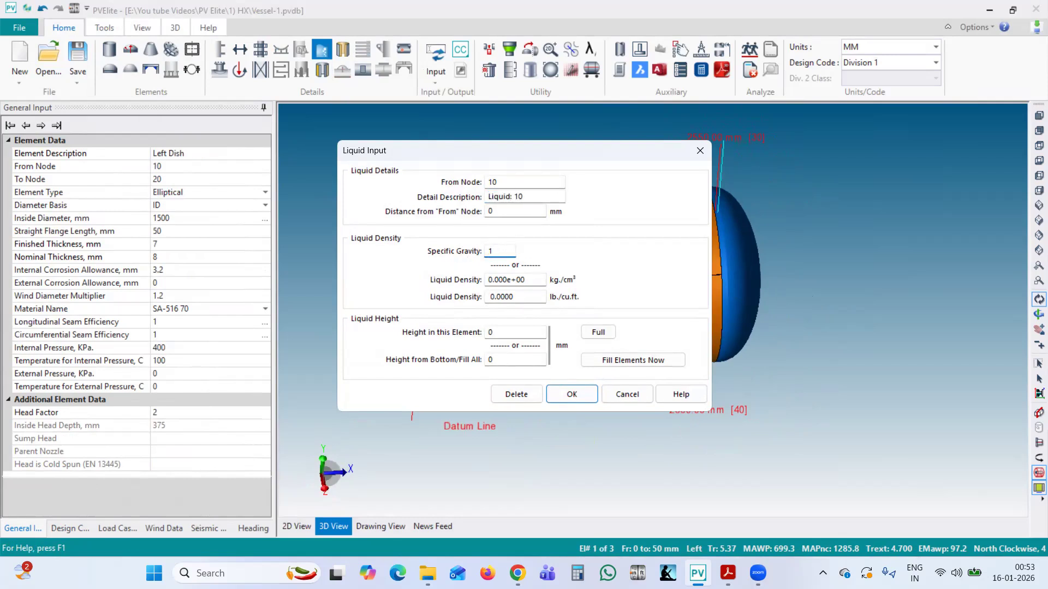
key("Tab")
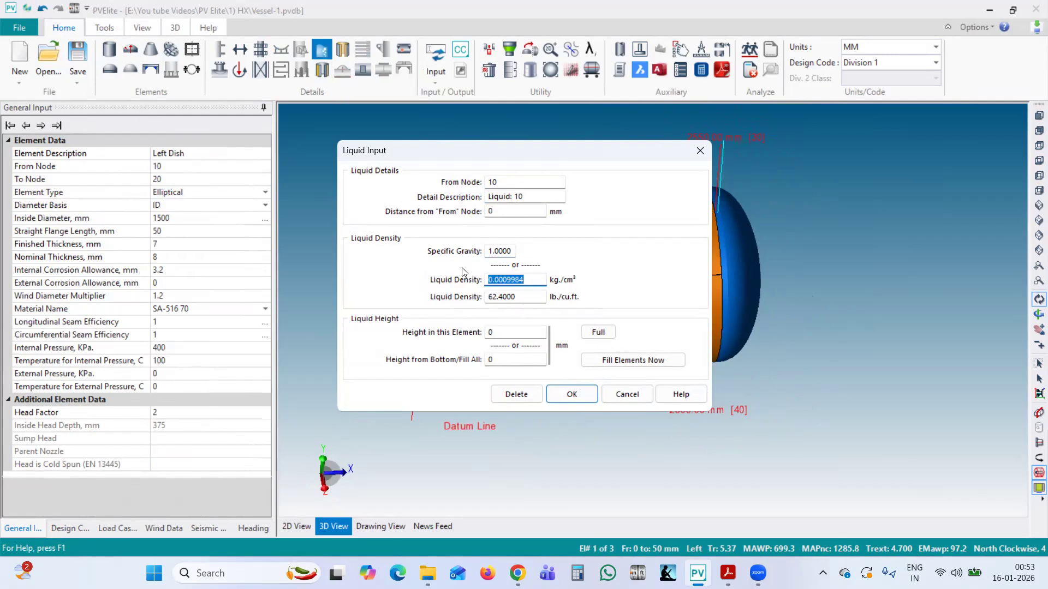
left_click(598, 332)
left_click(571, 394)
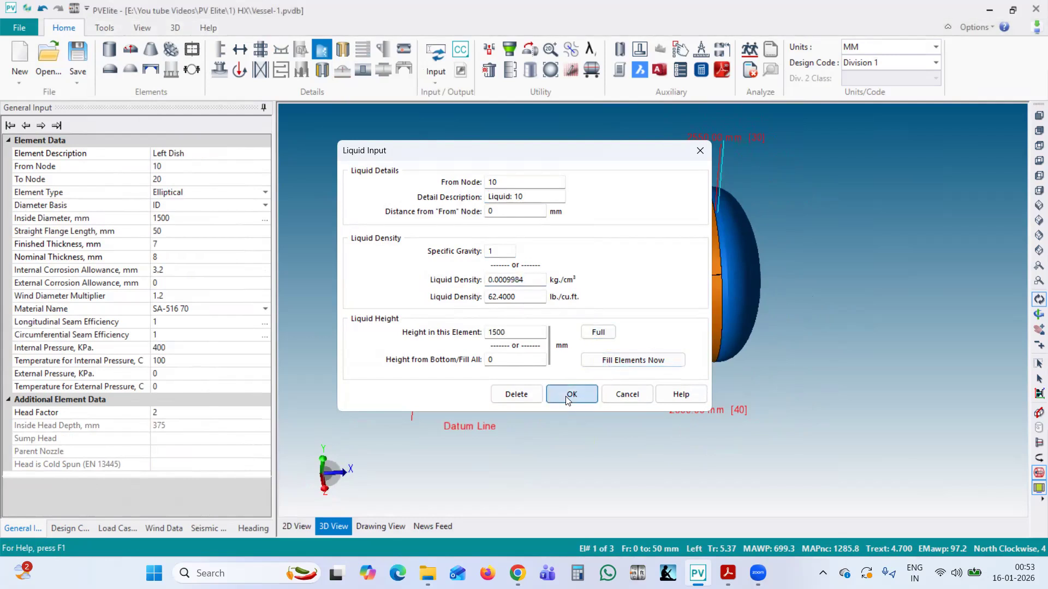
Add a liquid with a specific gravity of 1 at full height to the shell, and fill the vessel's elements with it
left_click(511, 275)
left_click_drag(511, 275, 566, 238)
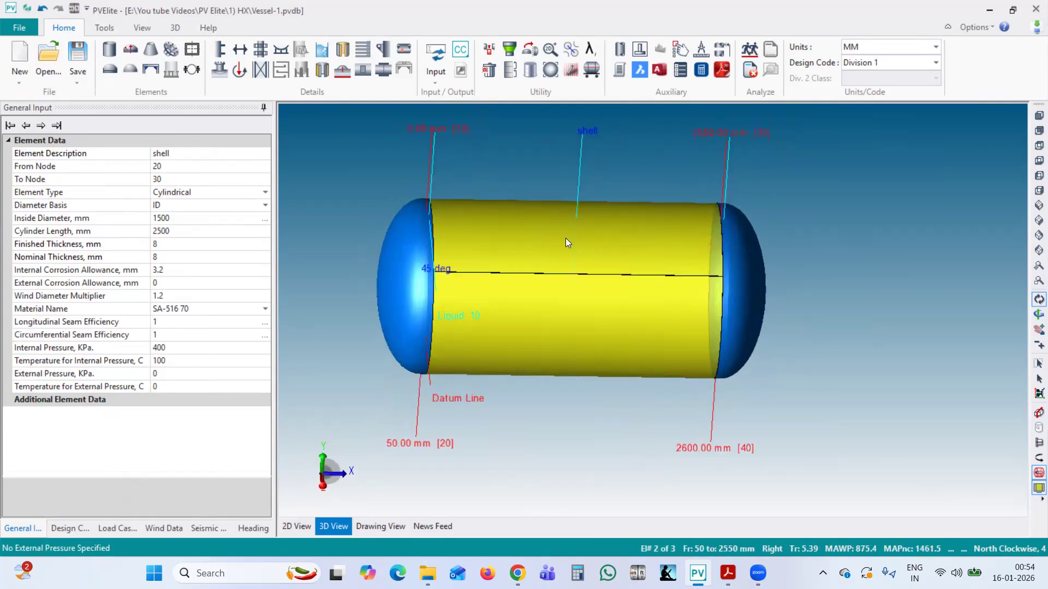
left_click(322, 49)
double_click(501, 251)
type("1")
left_click(599, 332)
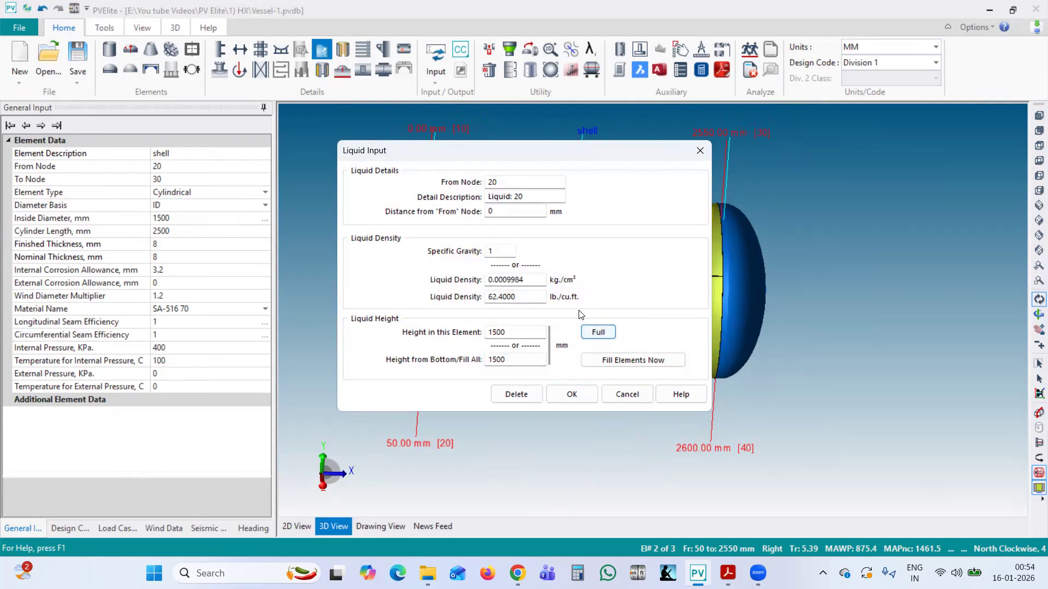
left_click(633, 360)
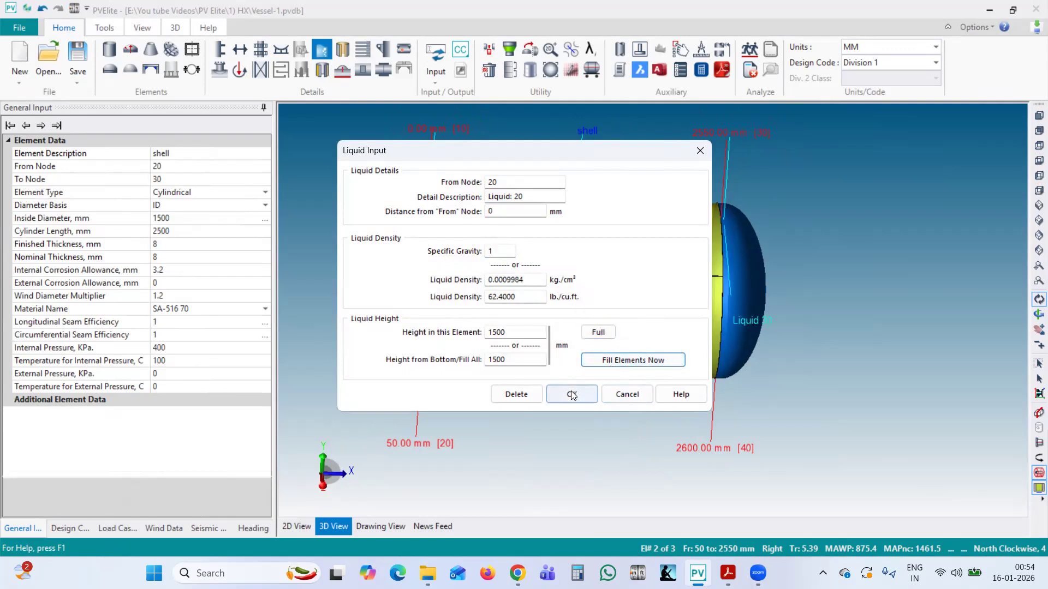
left_click(572, 394)
Examine the liquid details on the vessel and check the data of the left dish, shell and right dish
left_click_drag(660, 332, 515, 305)
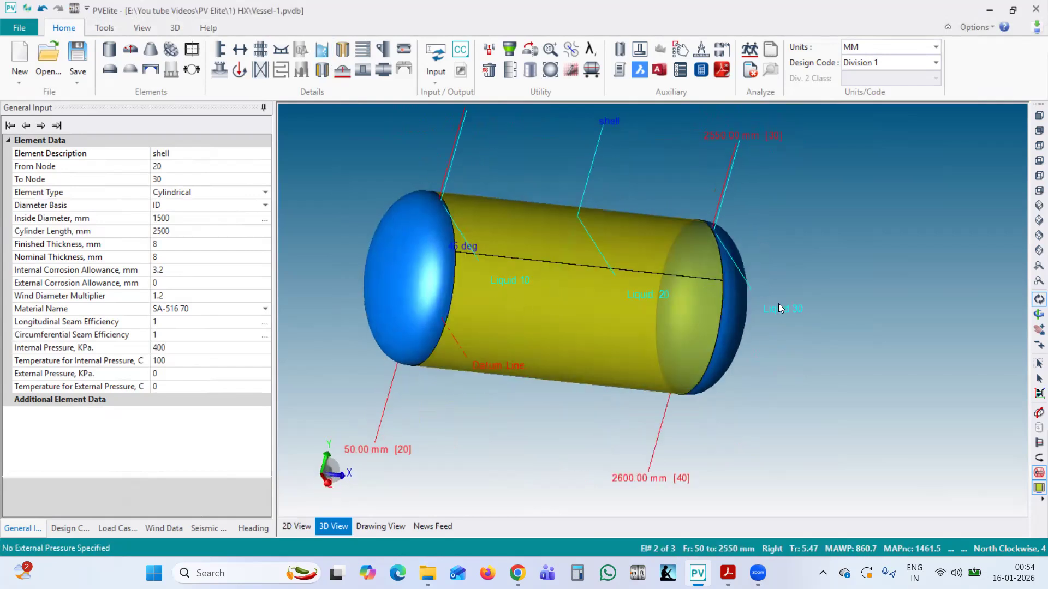
left_click_drag(595, 292, 415, 268)
left_click(415, 268)
left_click(518, 245)
left_click(421, 265)
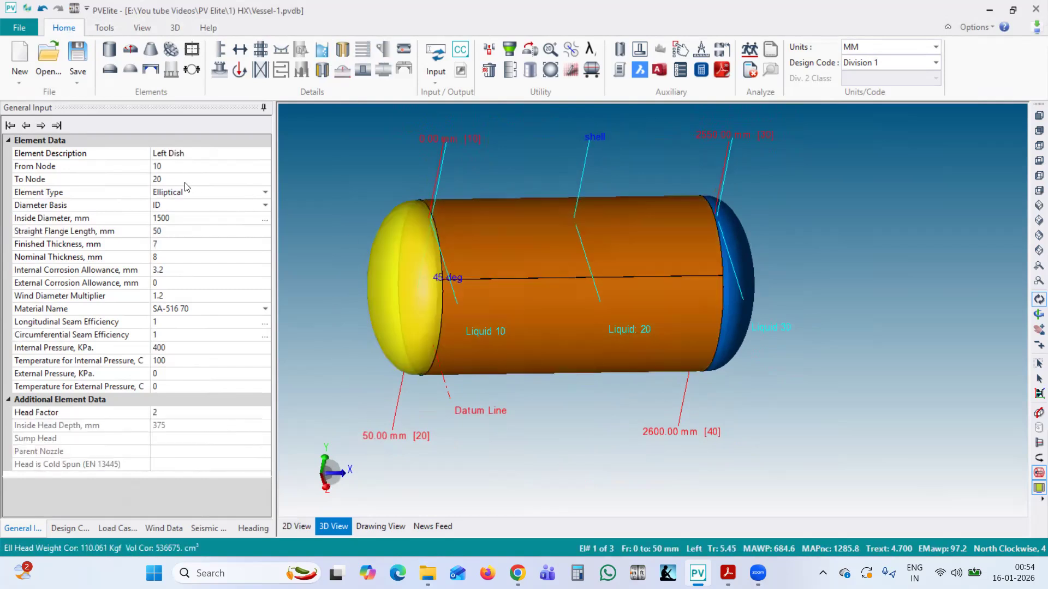
left_click(525, 247)
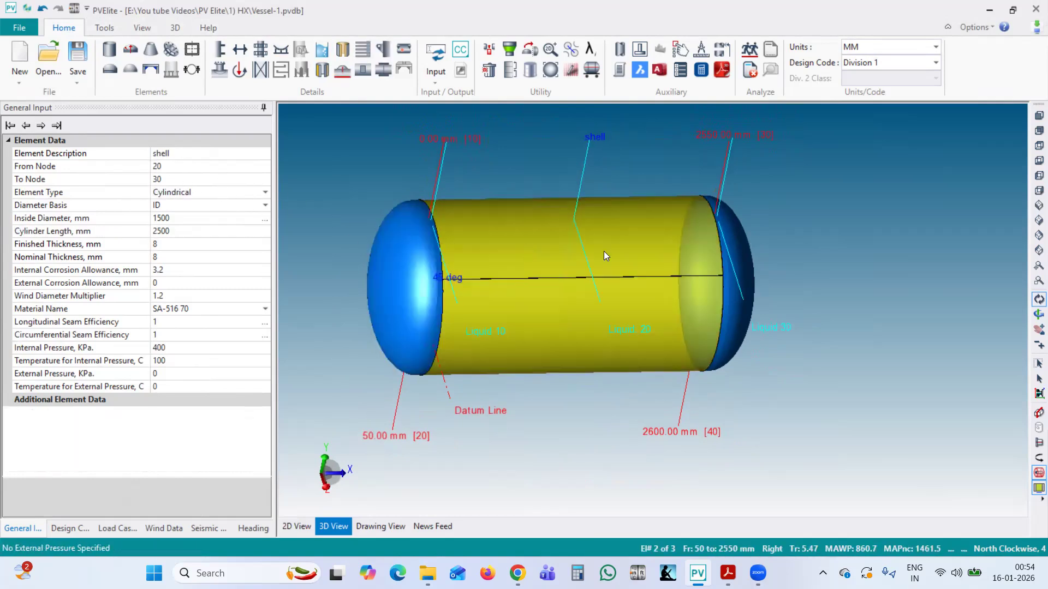
left_click(725, 235)
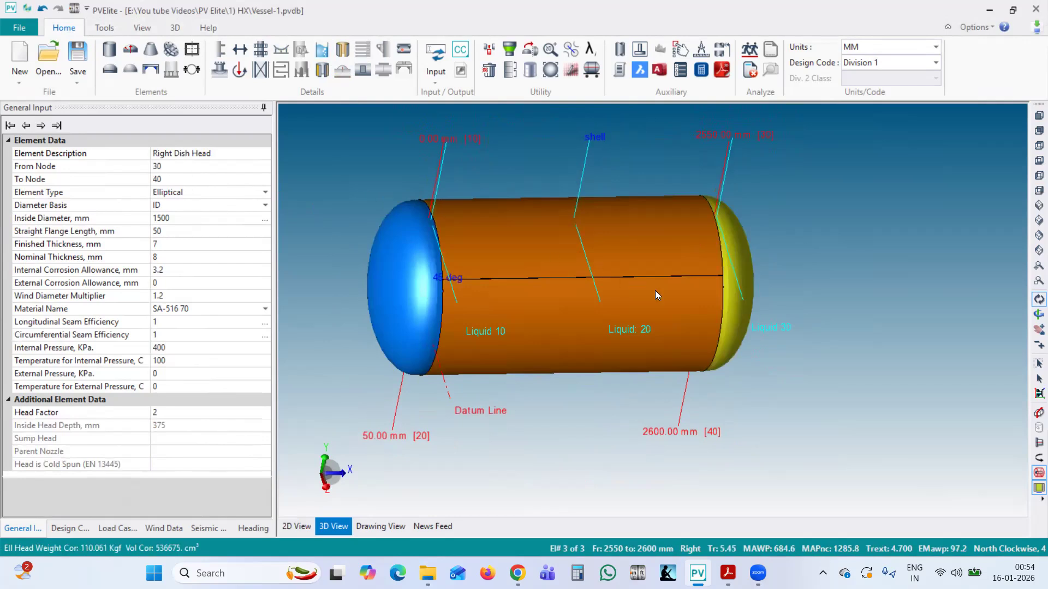
left_click(686, 295)
left_click_drag(489, 330, 741, 357)
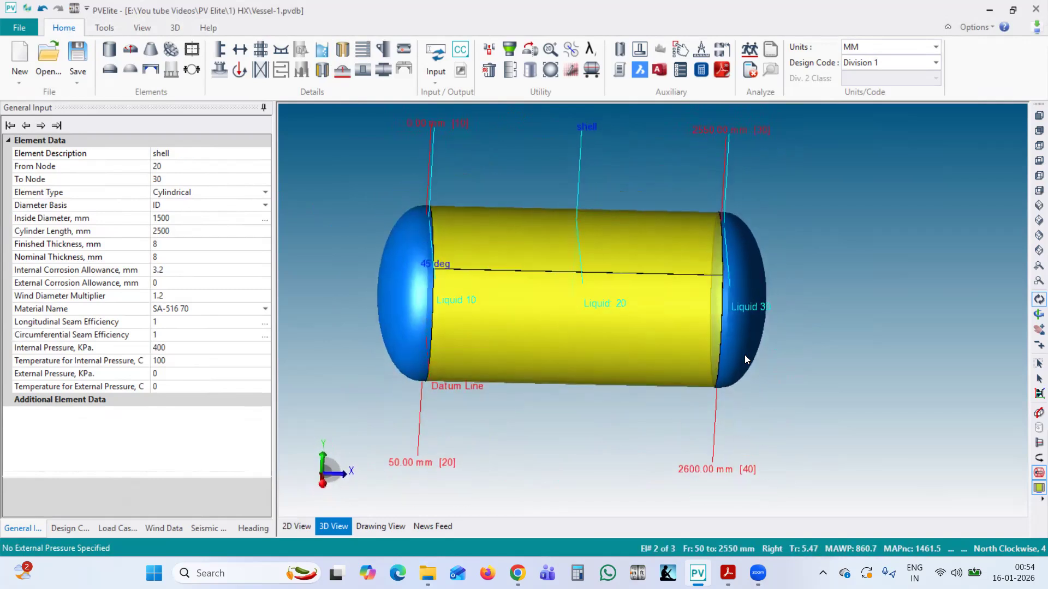
left_click(408, 297)
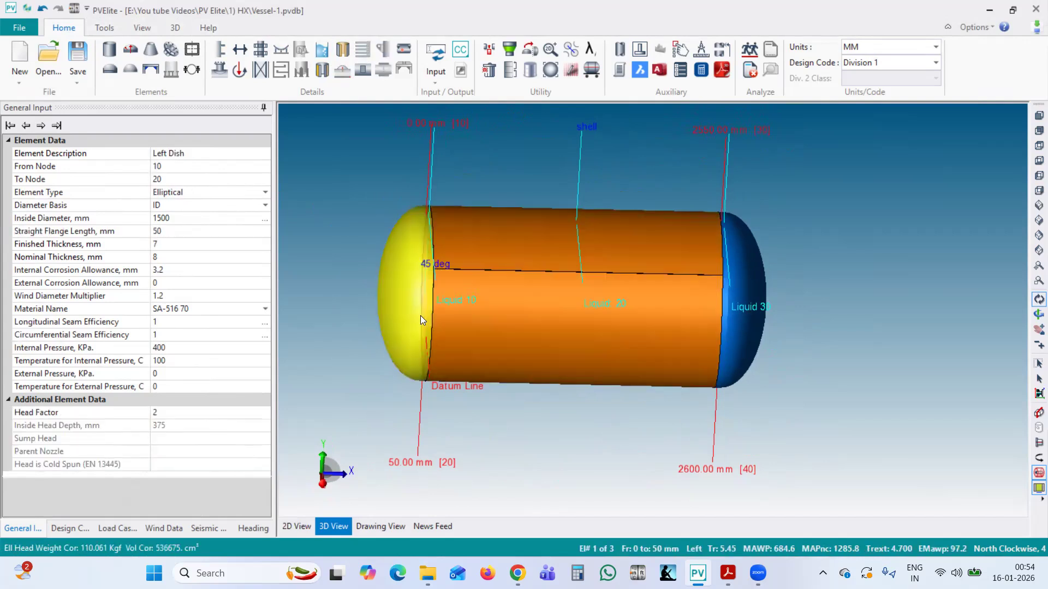
left_click_drag(420, 315, 434, 333)
scroll(341, 353, "up", 2)
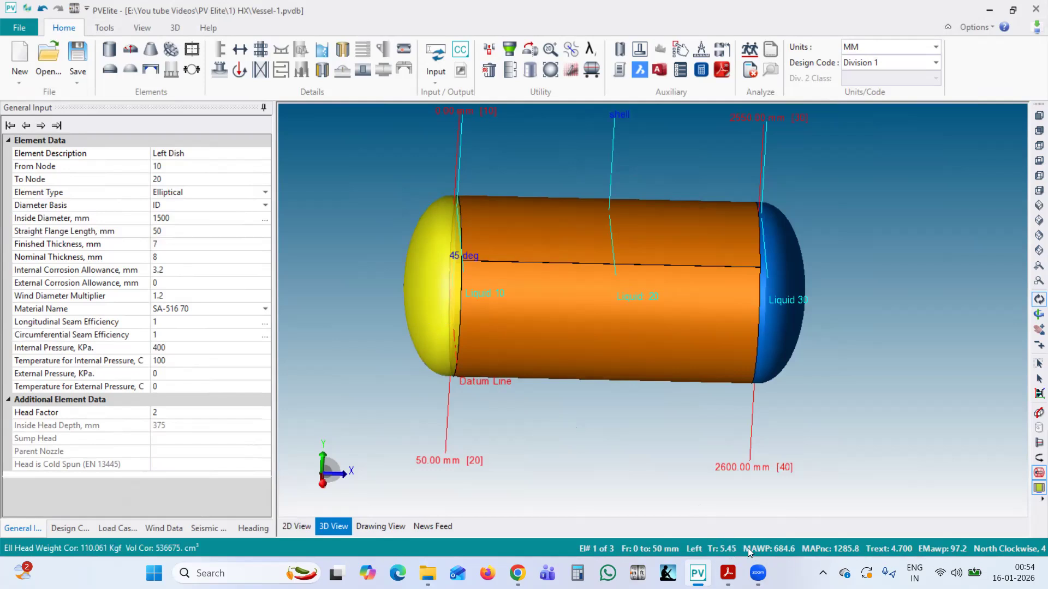
Try an internal pressure of 4000 kPa on the left dish to check its required thickness and MAWP
left_click(174, 350)
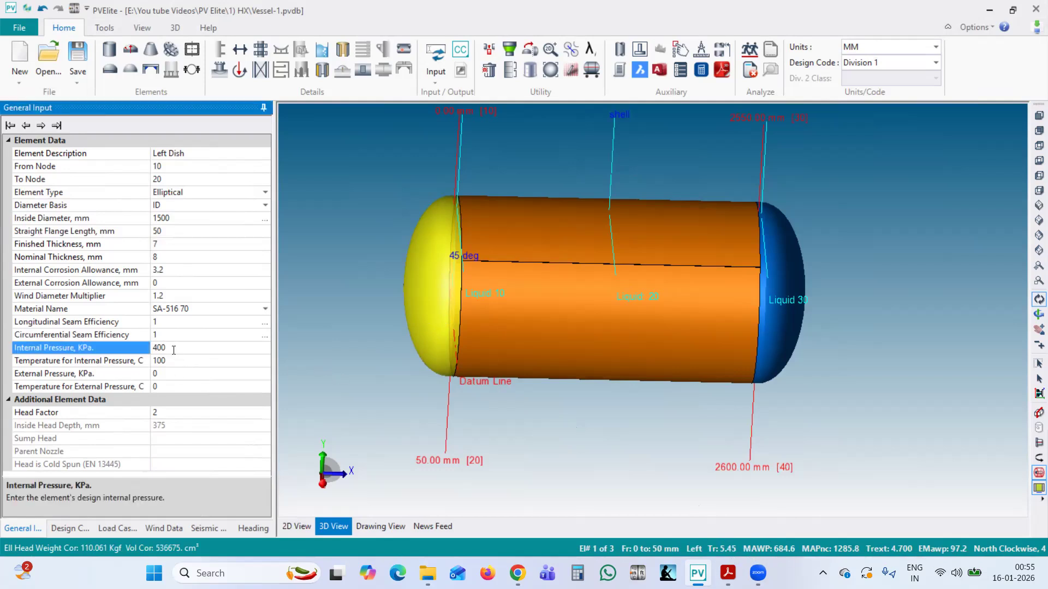
type("4000")
key("Return")
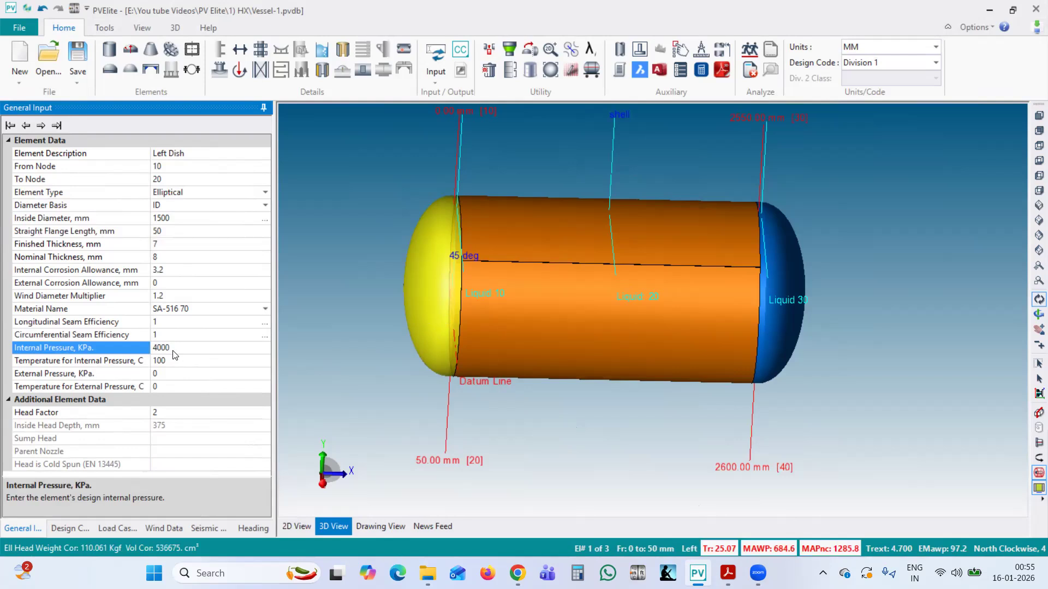
left_click(571, 509)
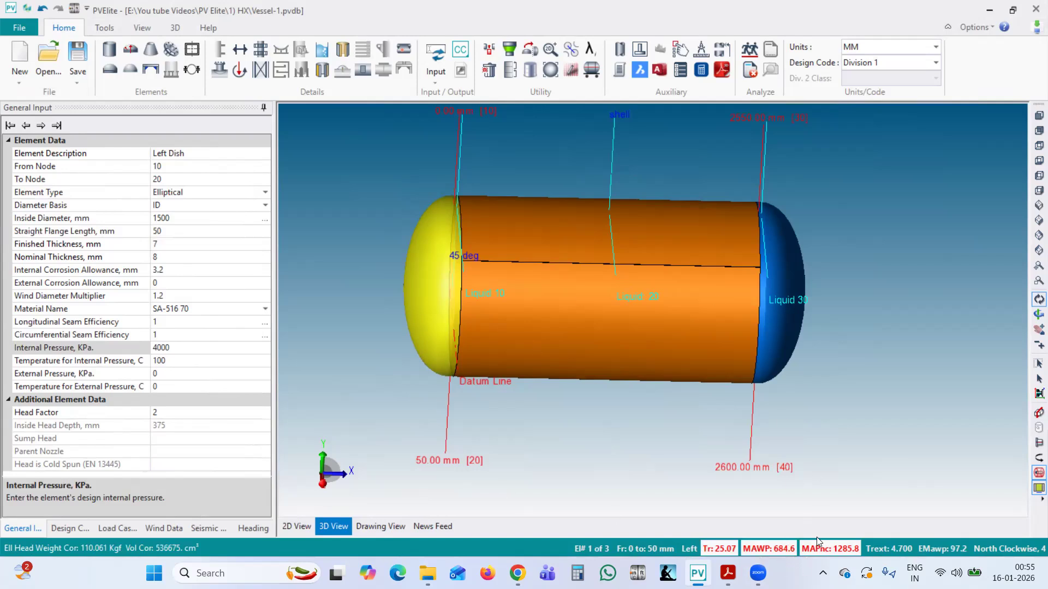
Restore the left dish's internal pressure to 400 kPa
left_click(197, 351)
key("BackSpace")
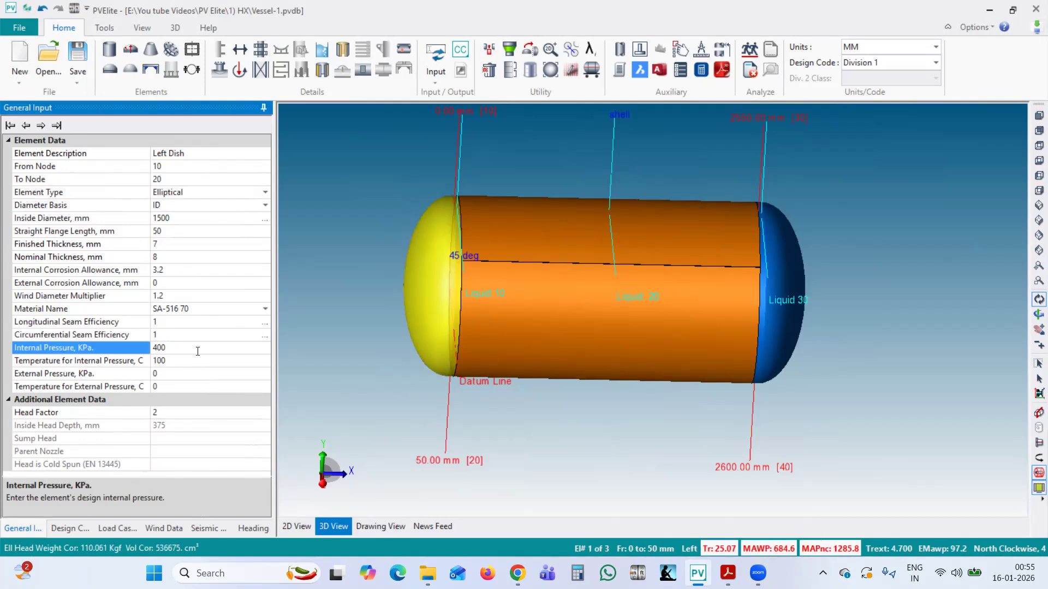
key("Return")
left_click(619, 514)
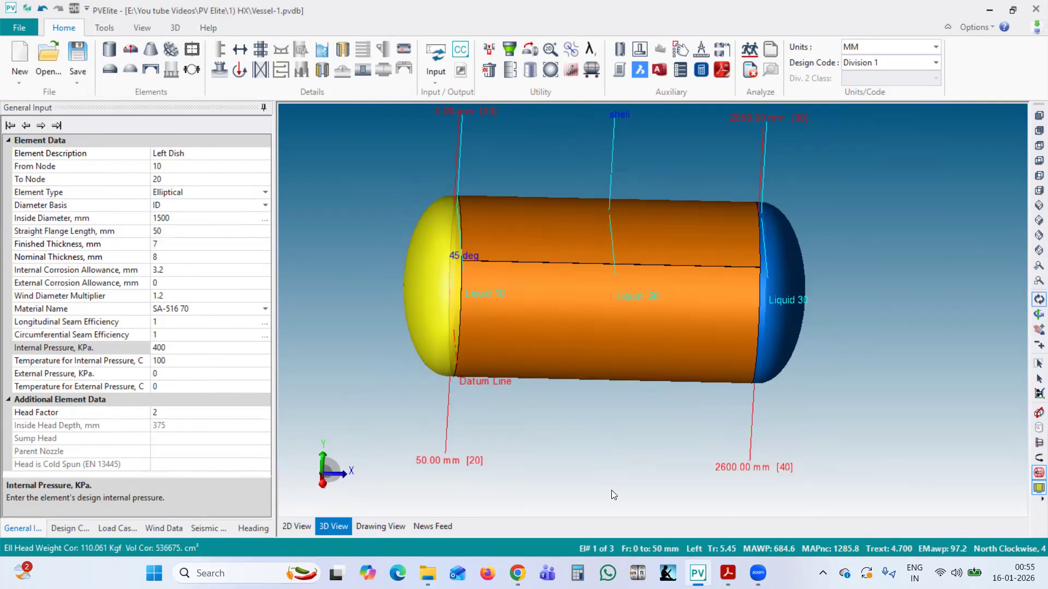
Run the analysis of the vessel to generate its calculation reports
left_click_drag(571, 312, 730, 203)
left_click(761, 350)
left_click(719, 340)
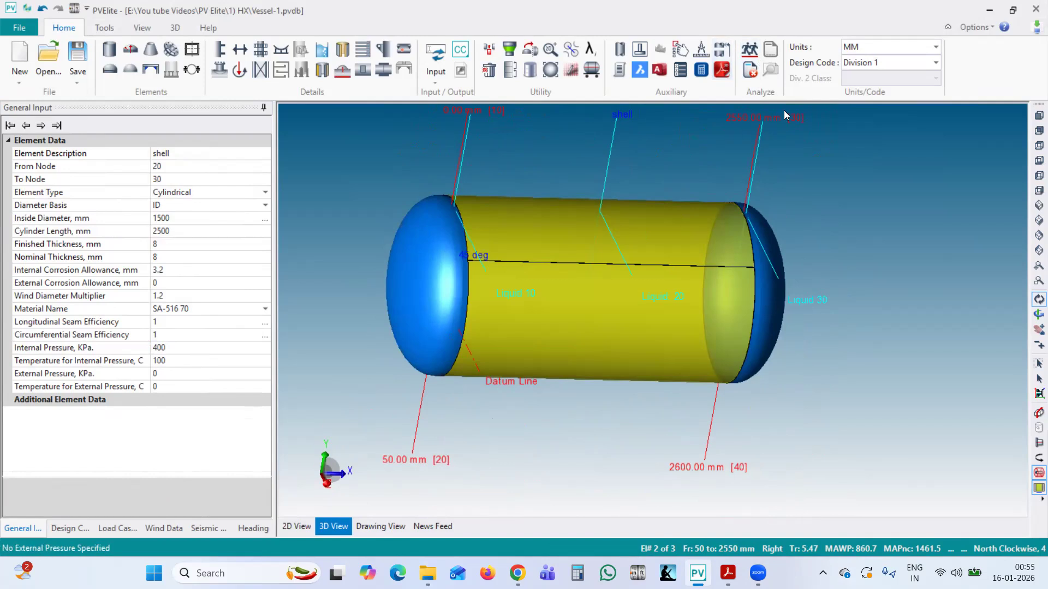
left_click(750, 50)
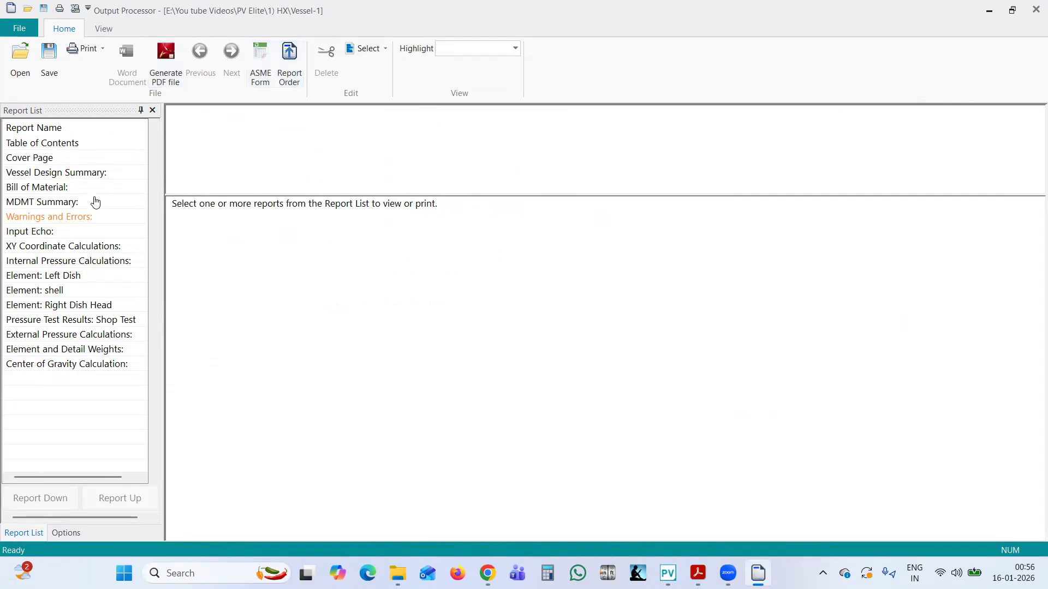
Open the Vessel Design Summary report and review its design data and materials of construction
left_click(33, 171)
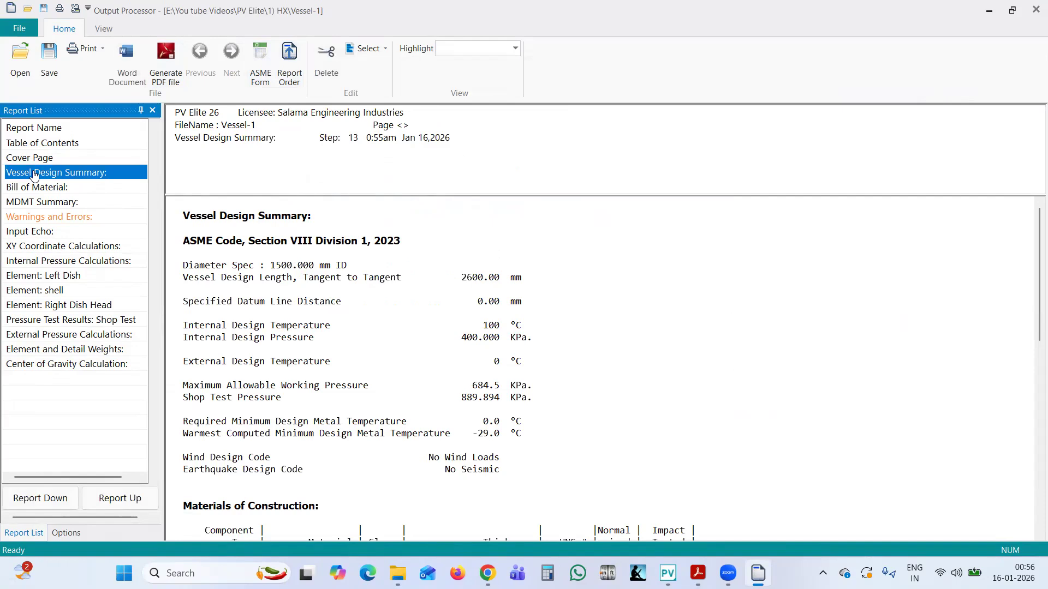
scroll(353, 275, "down", 2)
scroll(353, 274, "down", 1)
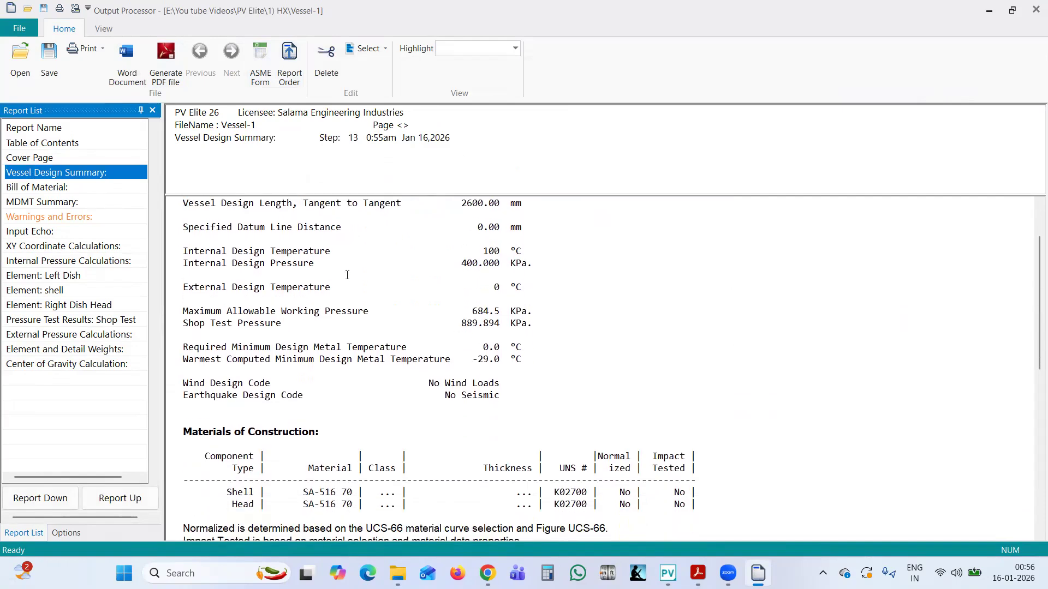
left_click_drag(171, 250, 494, 469)
scroll(491, 467, "down", 1)
Examine the wind and earthquake design code entries in the Vessel Design Summary
left_click(418, 431)
left_click_drag(201, 422, 439, 437)
left_click(347, 426)
left_click_drag(353, 431, 483, 442)
left_click(483, 443)
left_click_drag(200, 431, 476, 444)
left_click(477, 444)
left_click_drag(205, 424, 512, 438)
left_click(513, 441)
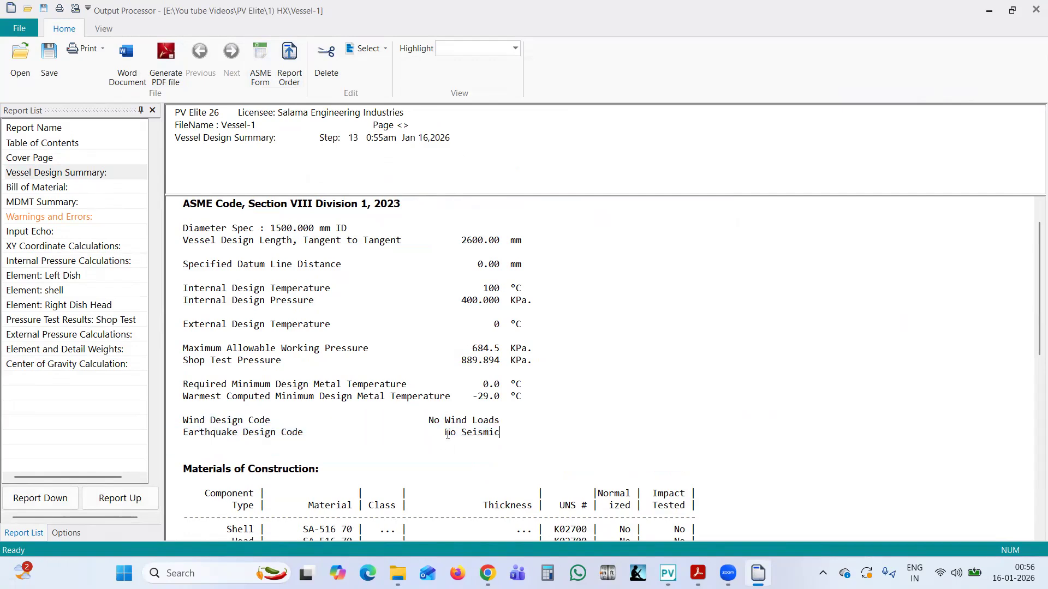
left_click_drag(194, 419, 457, 420)
left_click(479, 420)
left_click_drag(250, 420, 514, 425)
left_click(514, 426)
Examine the internal and external design conditions, maximum allowable working pressure and shop test pressure in the Vessel Design Summary
left_click_drag(227, 349, 527, 356)
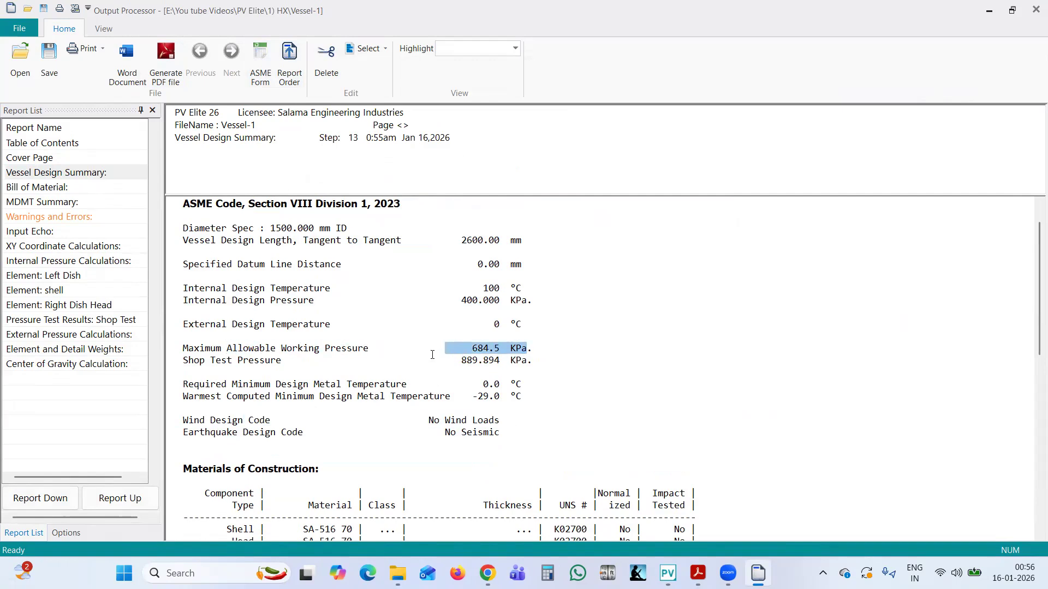
left_click_drag(243, 301, 512, 312)
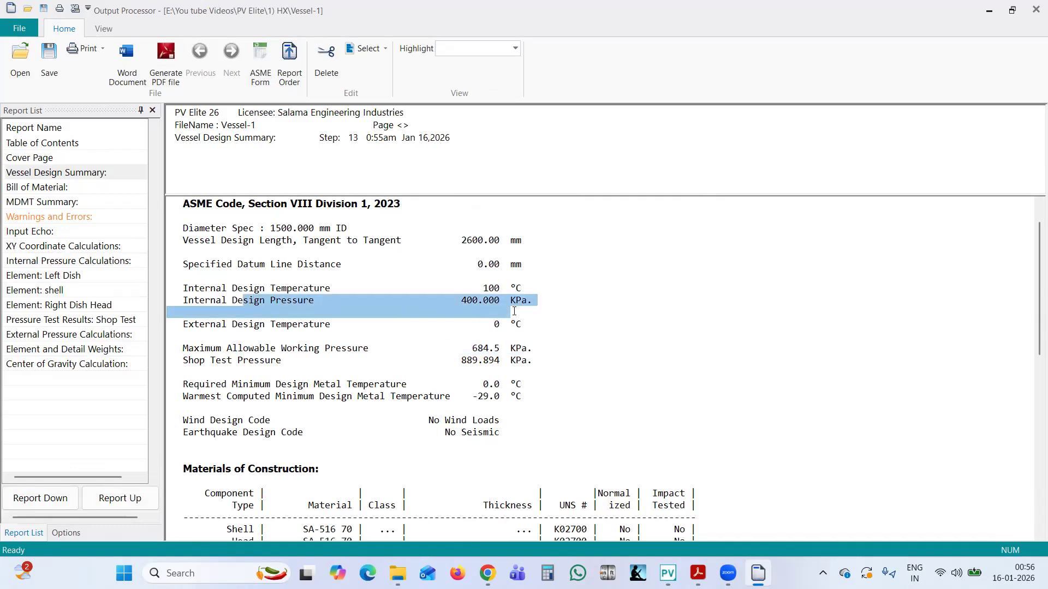
left_click(253, 289)
left_click_drag(253, 289, 507, 314)
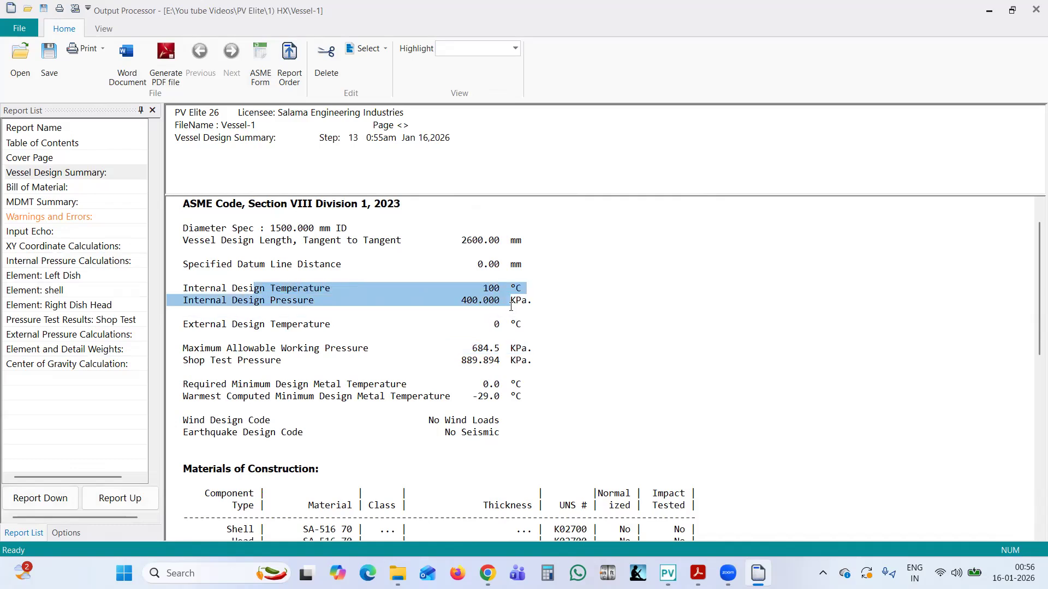
left_click_drag(221, 327, 508, 336)
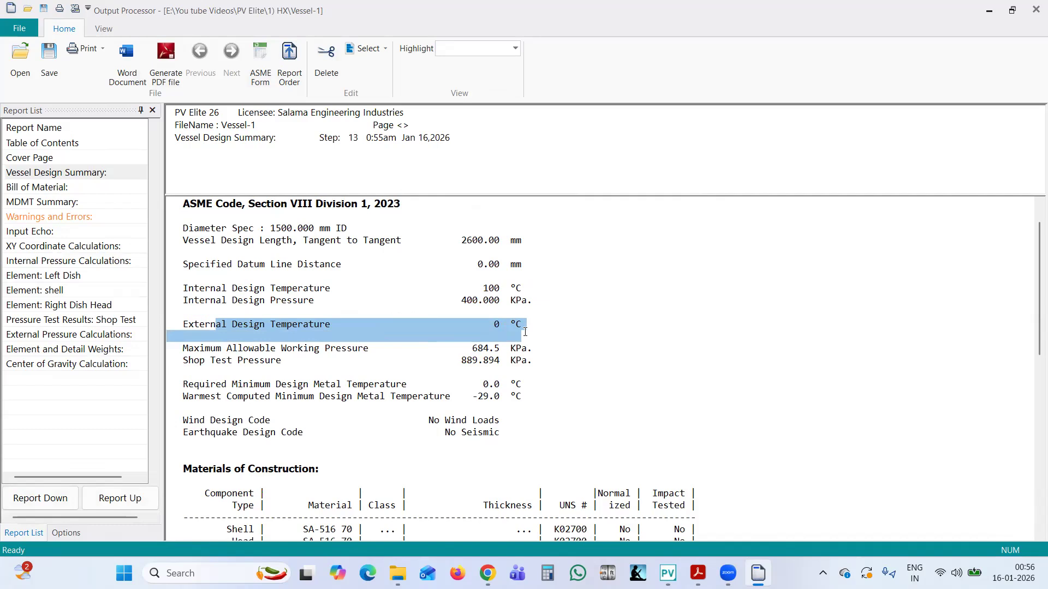
left_click_drag(467, 349, 517, 354)
left_click_drag(259, 364, 362, 363)
left_click_drag(461, 361, 543, 363)
scroll(544, 367, "down", 1)
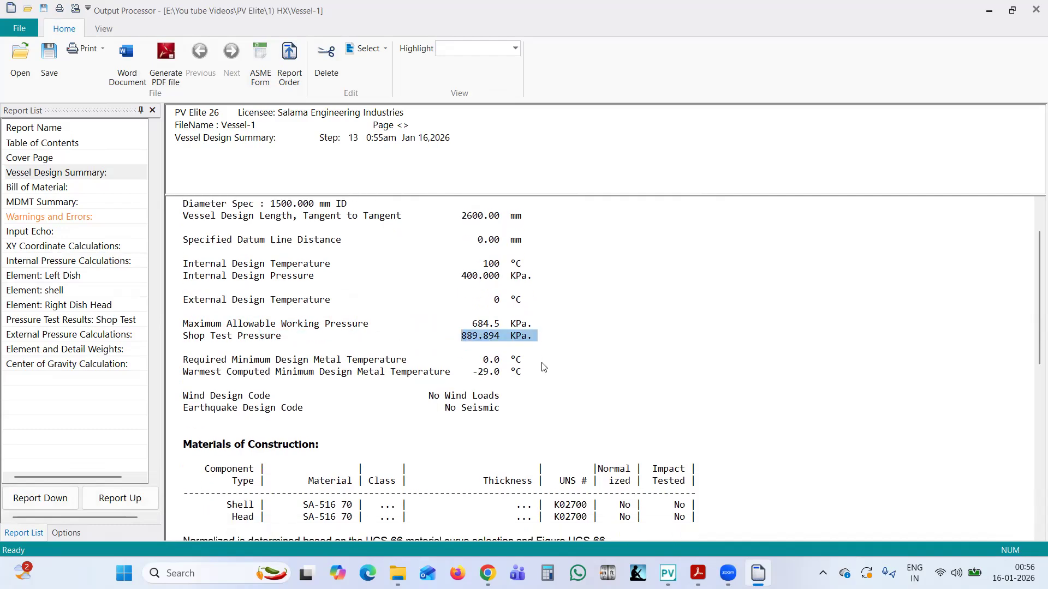
Compare the required and warmest computed minimum design metal temperatures in the Vessel Design Summary
scroll(544, 367, "down", 2)
left_click_drag(277, 313, 462, 313)
left_click_drag(494, 312, 534, 316)
left_click(473, 332)
left_click_drag(387, 312, 522, 314)
left_click(511, 328)
left_click_drag(249, 322, 358, 324)
left_click_drag(431, 322, 511, 323)
left_click(518, 334)
Check the shell and head materials in the Materials of Construction table
scroll(487, 359, "down", 2)
left_click_drag(216, 385, 339, 384)
left_click_drag(223, 396, 348, 390)
left_click(331, 403)
left_click(347, 394)
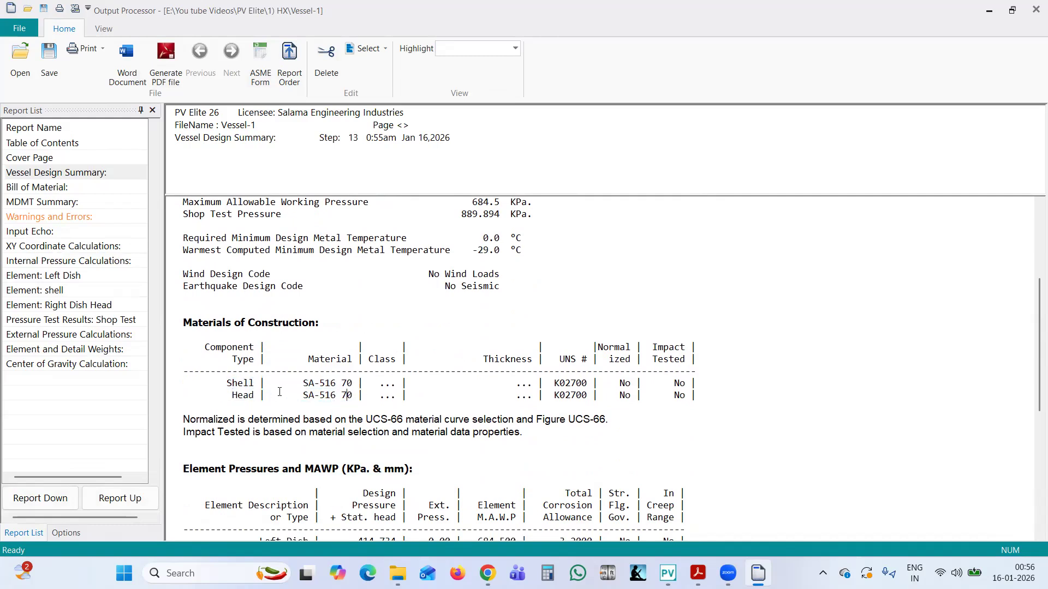
triple_click(279, 394)
scroll(460, 364, "down", 3)
left_click(459, 364)
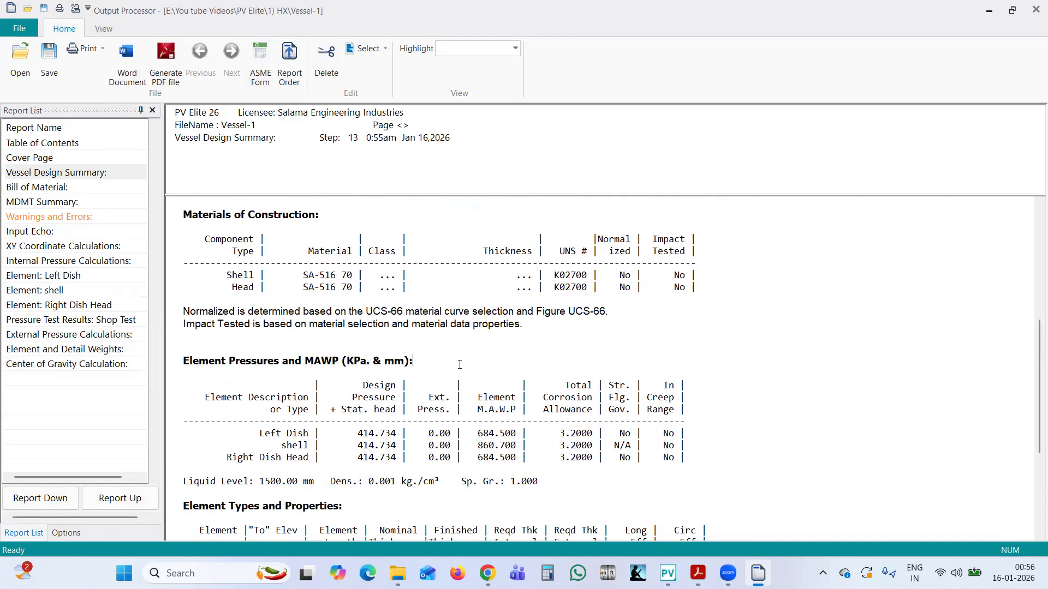
Review the Element Pressures and MAWP table, the element properties and the vessel weights in the design summary
left_click_drag(203, 314, 519, 315)
left_click(531, 335)
left_click_drag(237, 300, 421, 313)
left_click(566, 349)
scroll(552, 354, "down", 2)
left_click_drag(203, 323, 617, 361)
left_click(615, 395)
left_click_drag(217, 345, 655, 388)
left_click(651, 407)
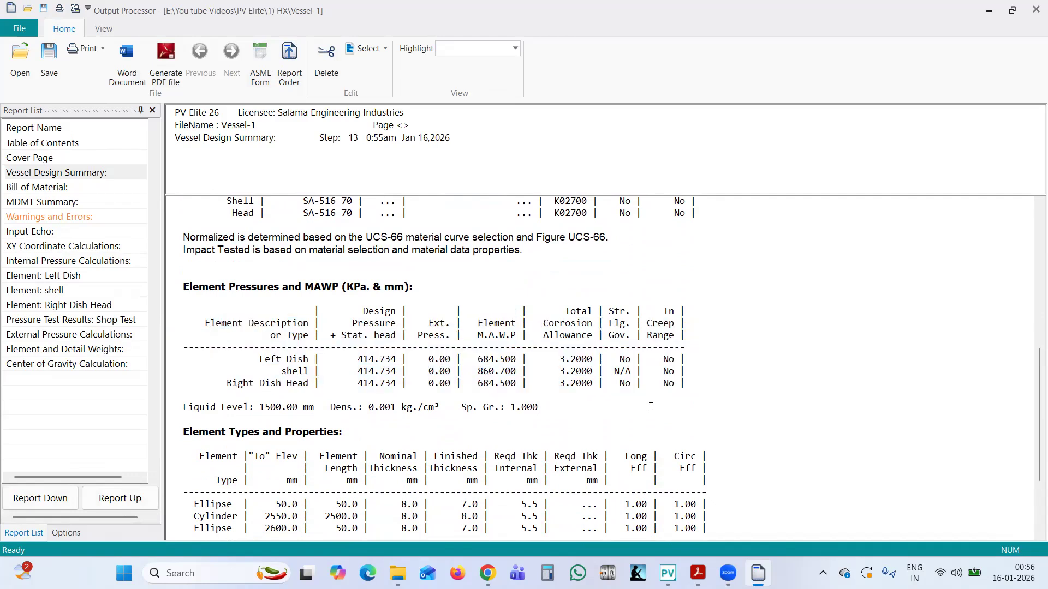
left_click_drag(209, 311, 682, 361)
left_click(688, 386)
scroll(716, 421, "down", 4)
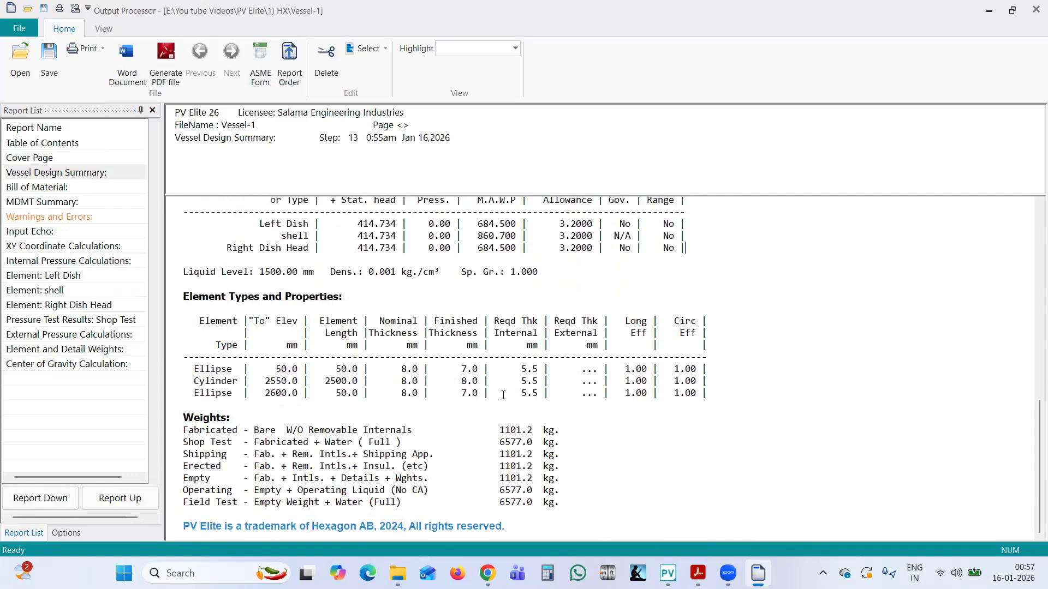
scroll(508, 406, "up", 15)
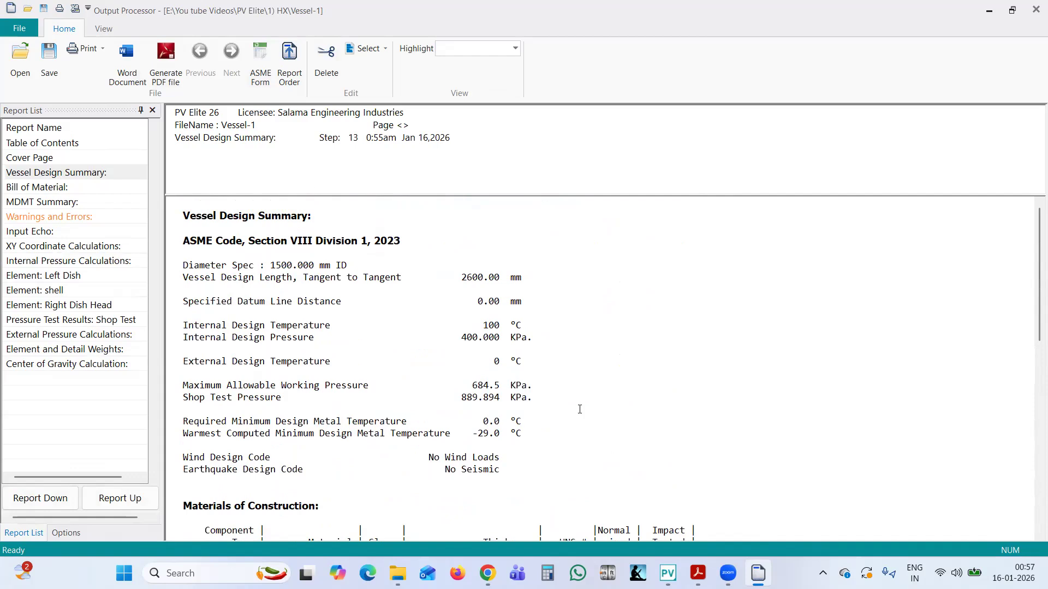
Open the Left Dish element report and examine its elliptical head design information, including corrosion allowances and inside diameter
left_click(59, 276)
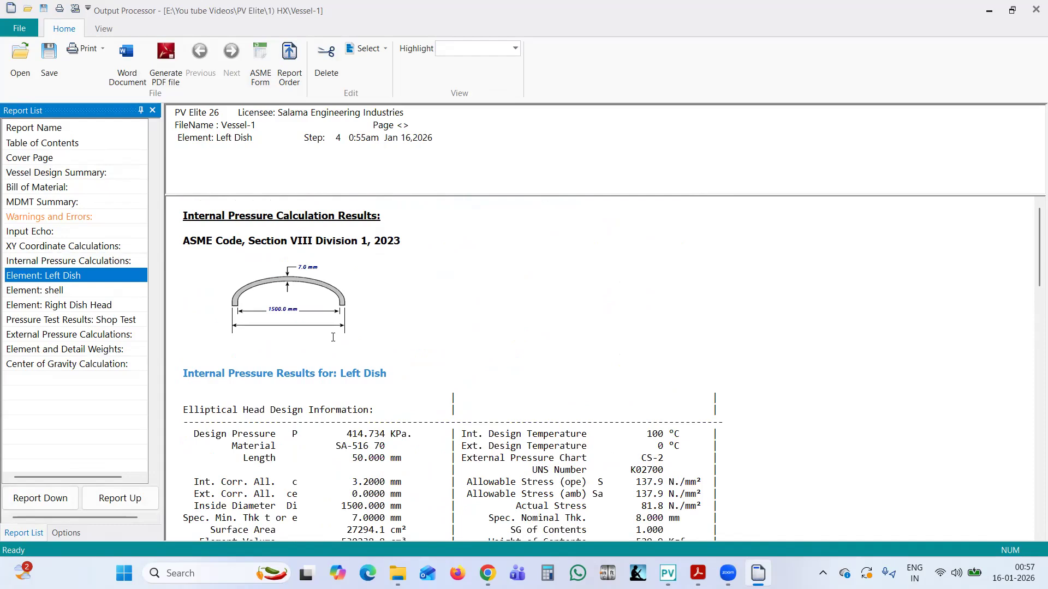
scroll(375, 339, "down", 2)
scroll(364, 360, "down", 3)
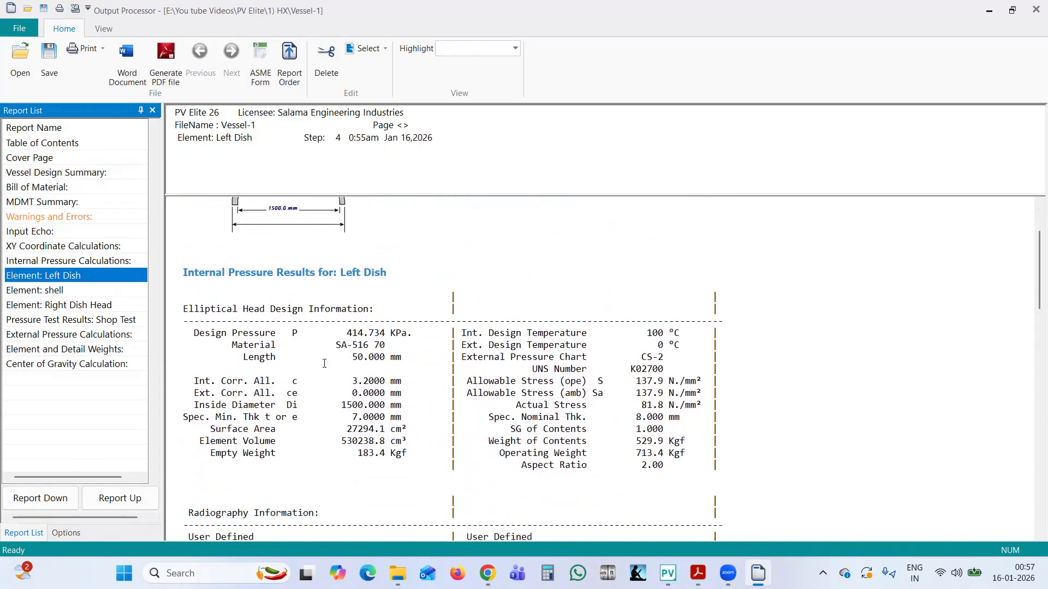
left_click_drag(233, 215, 363, 215)
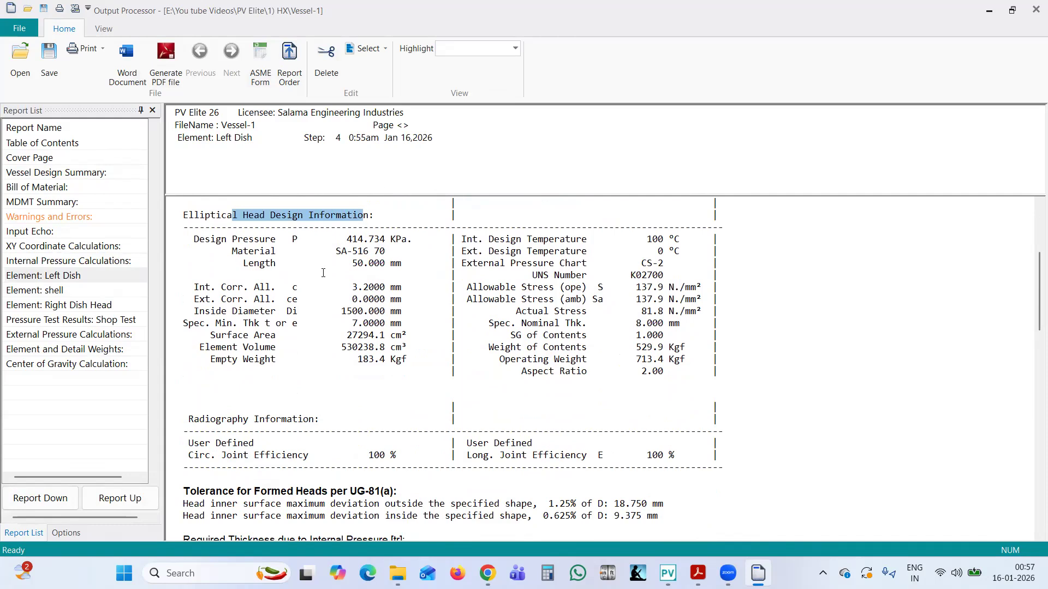
left_click_drag(243, 287, 406, 312)
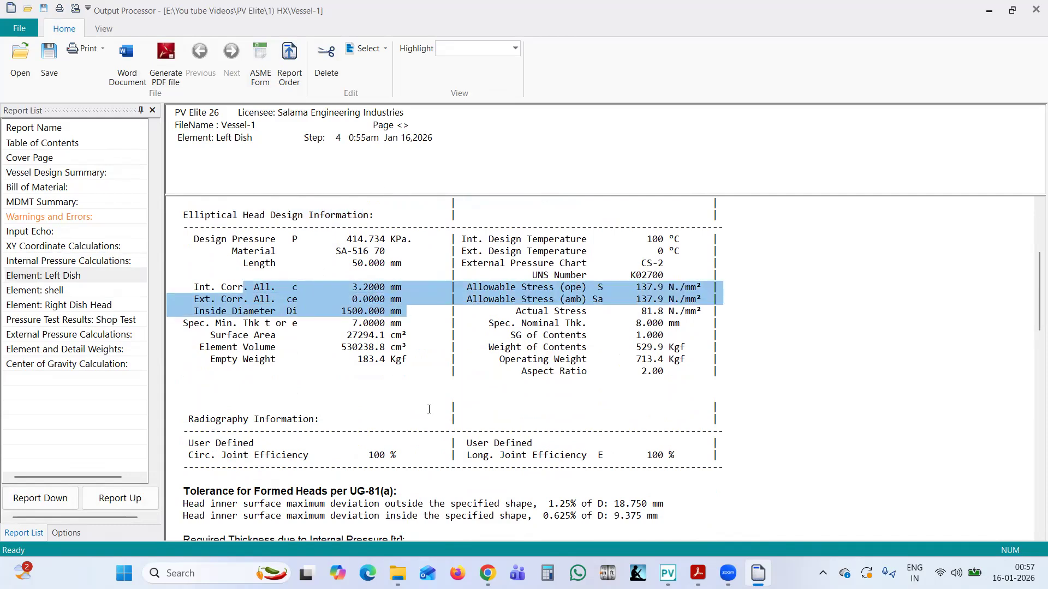
Examine the left dish's UG-81(a) formed head tolerance and its required thickness calculation for internal pressure
scroll(404, 382, "down", 3)
left_click_drag(322, 384, 400, 384)
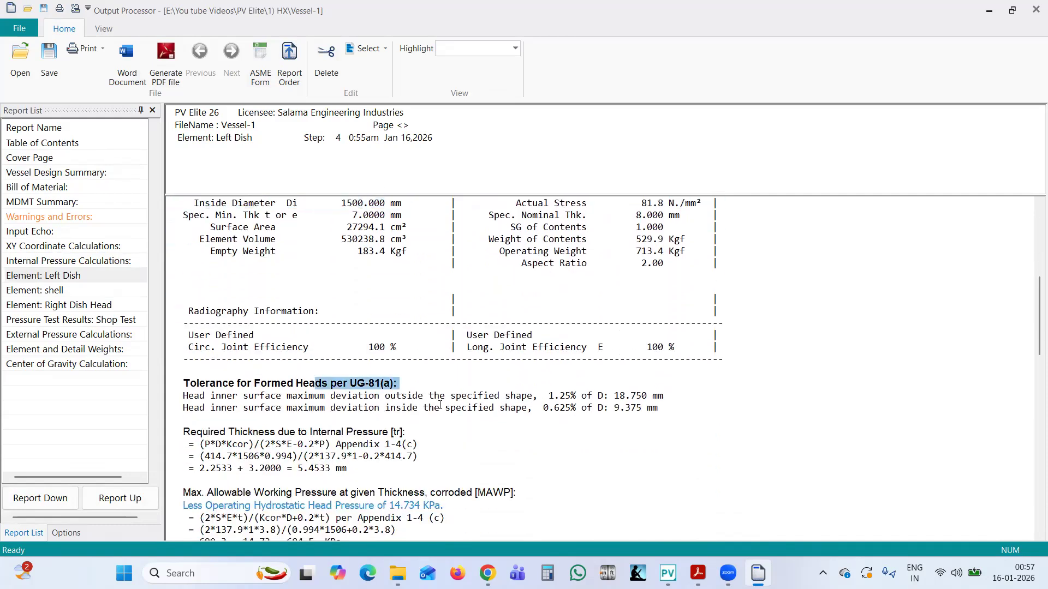
scroll(350, 366, "down", 3)
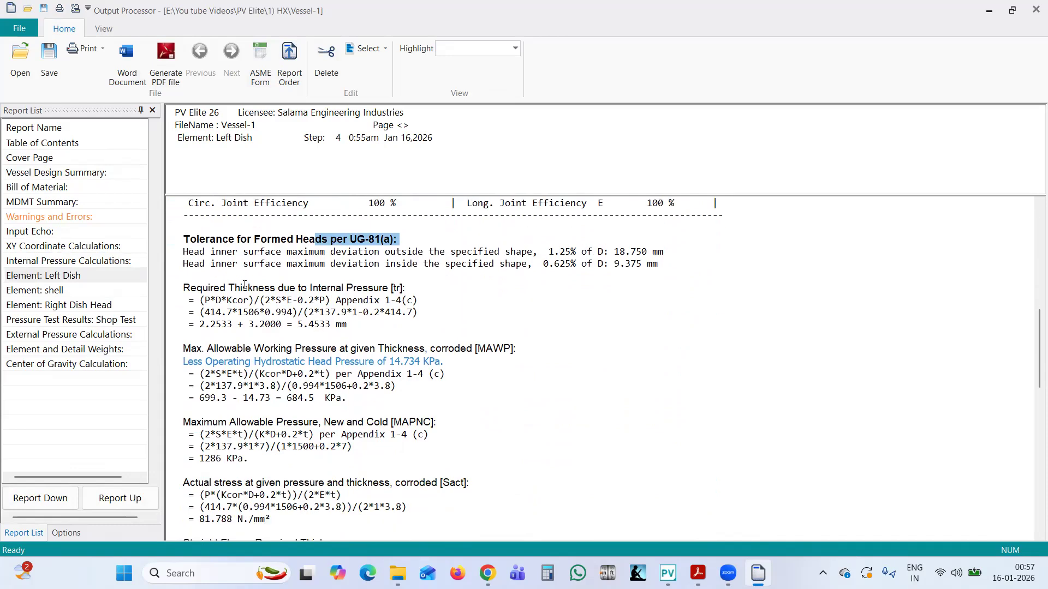
left_click_drag(245, 285, 400, 288)
left_click(403, 301)
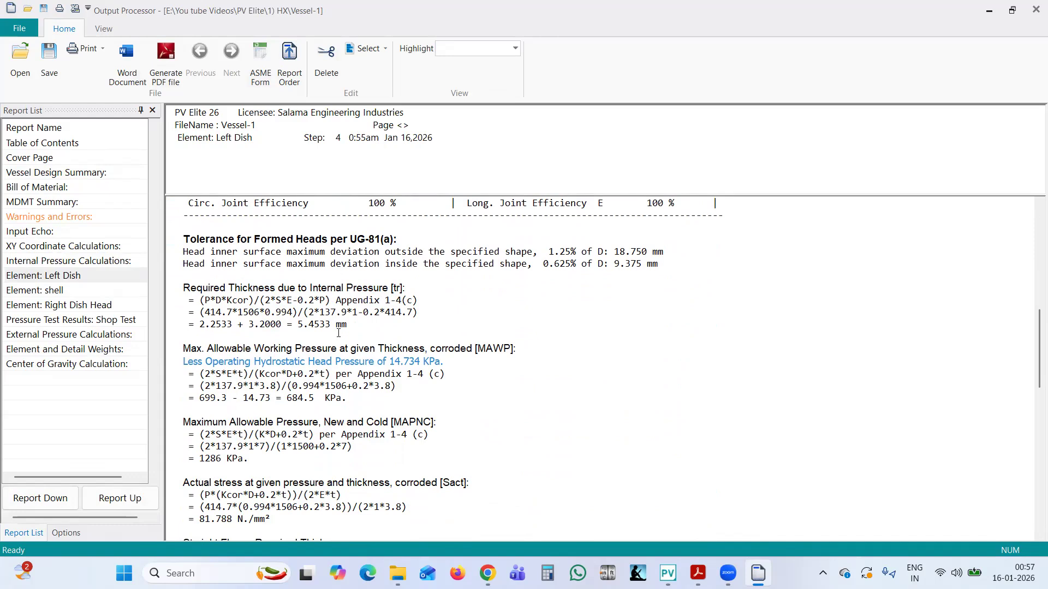
scroll(338, 334, "up", 3)
scroll(338, 333, "down", 2)
scroll(339, 333, "down", 5)
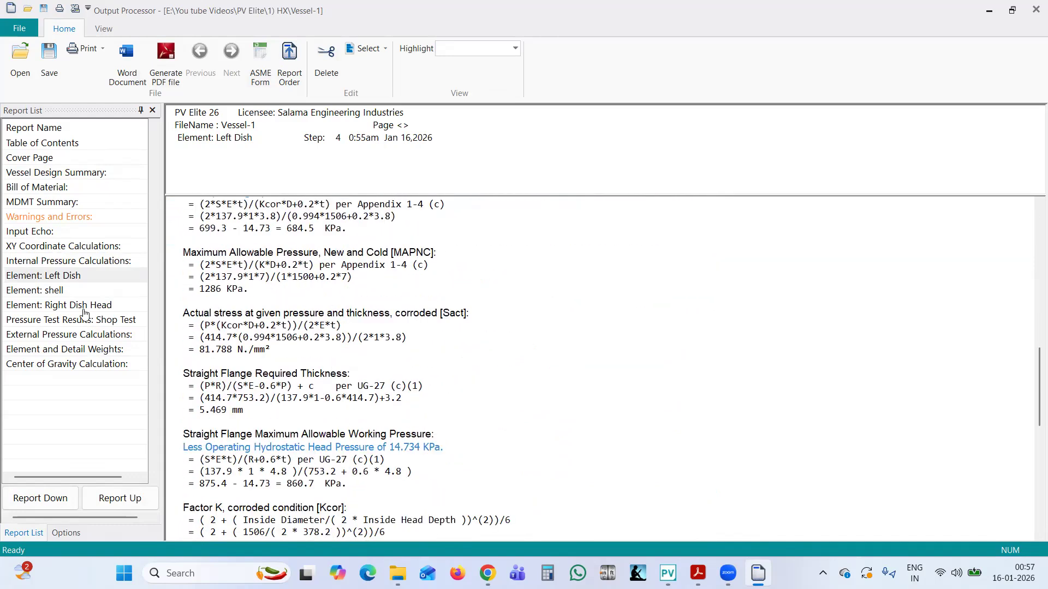
Open the shell element report and review its internal pressure calculations and percent elongation per Table UG-79-1
left_click(49, 291)
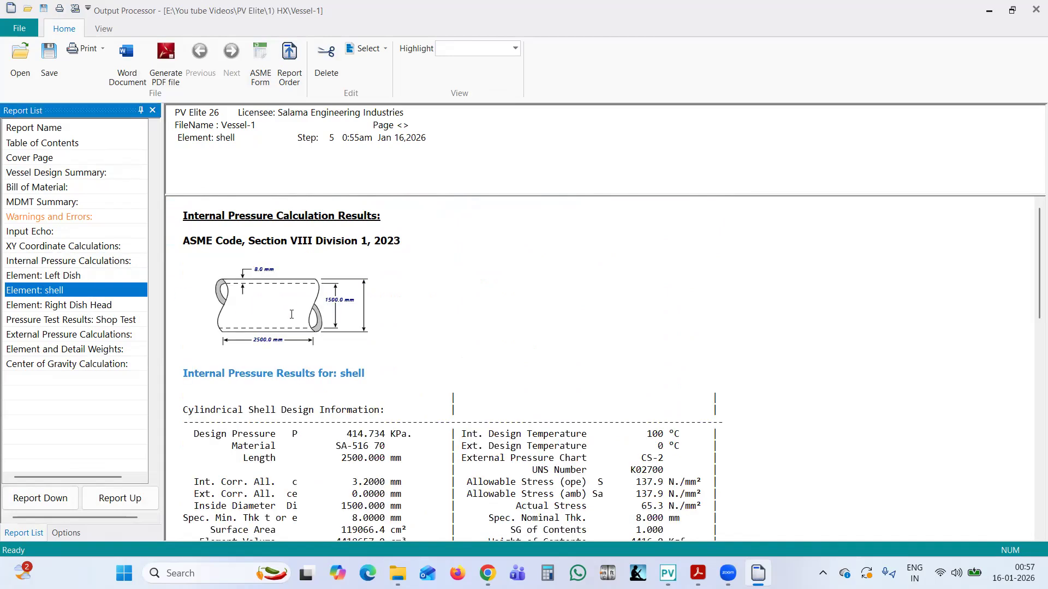
scroll(303, 318, "down", 4)
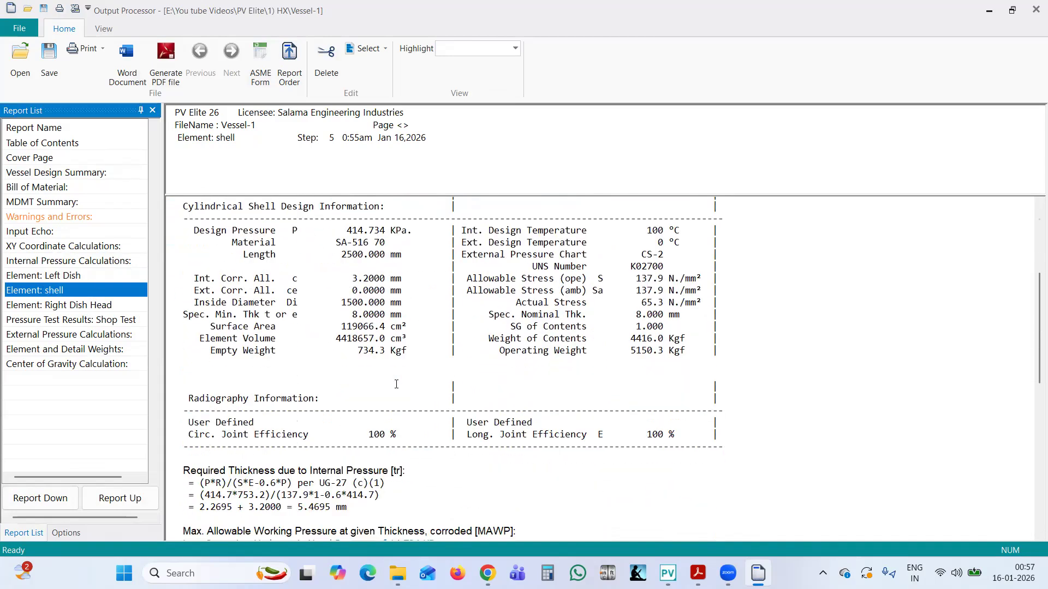
scroll(396, 384, "down", 8)
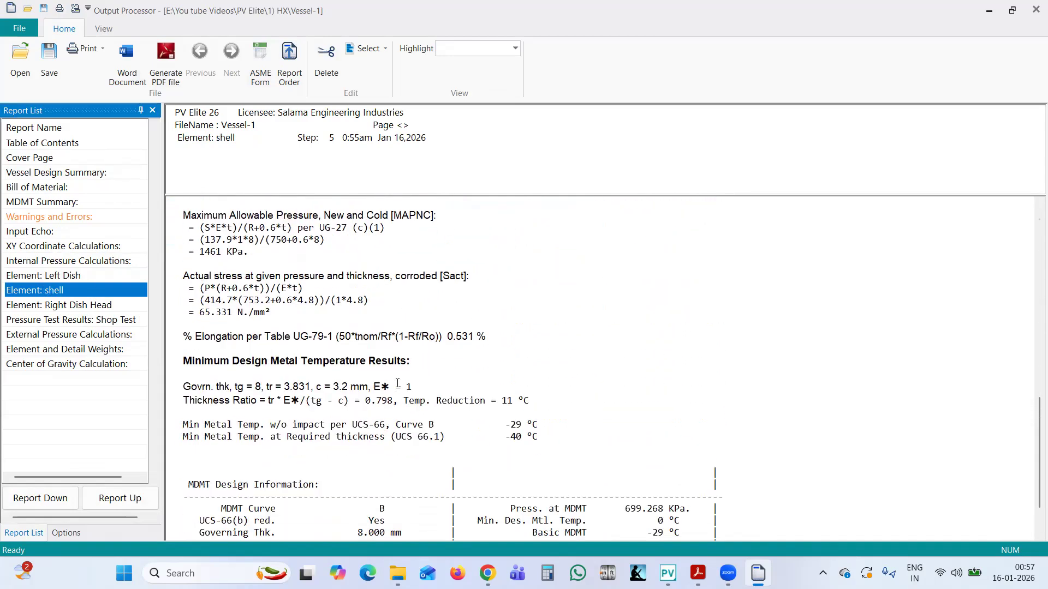
scroll(398, 381, "up", 3)
scroll(387, 376, "down", 5)
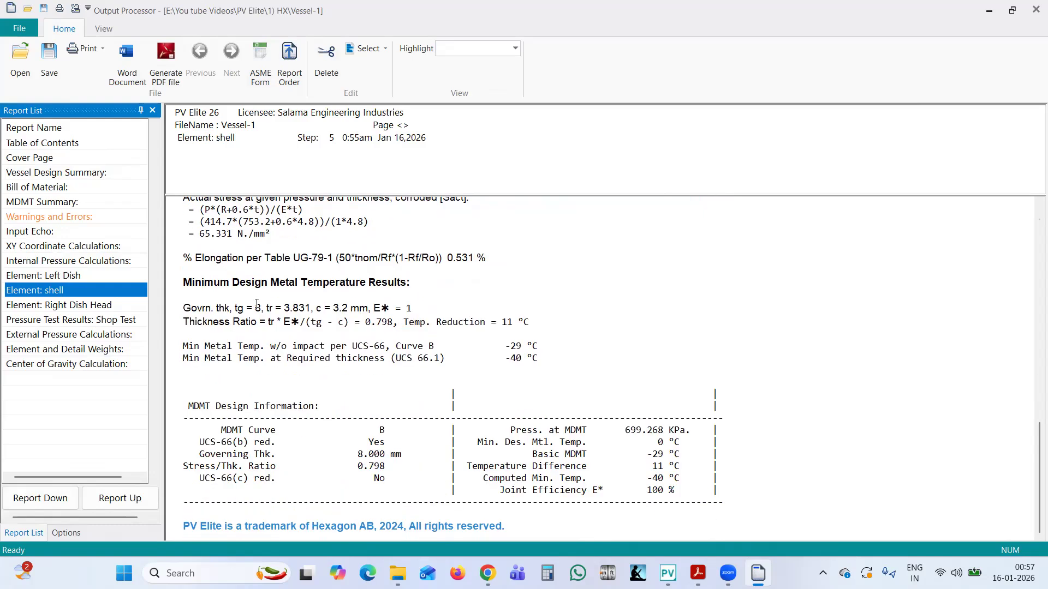
left_click_drag(257, 259, 473, 260)
left_click(467, 293)
left_click(484, 257, "shift")
left_click(510, 270)
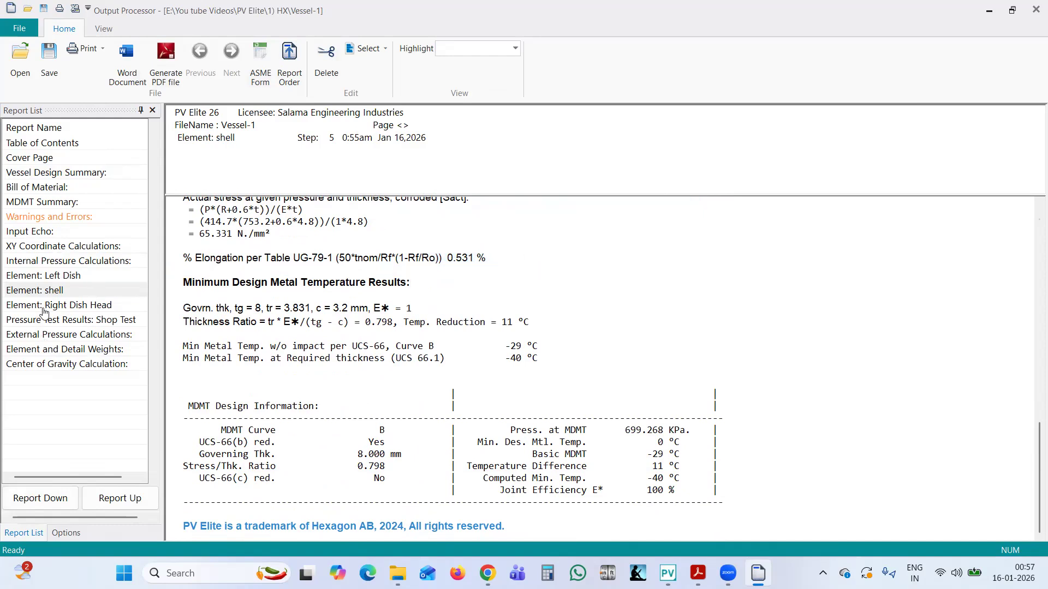
Return to the Left Dish element report and check its percent elongation per UCS-79
left_click(66, 276)
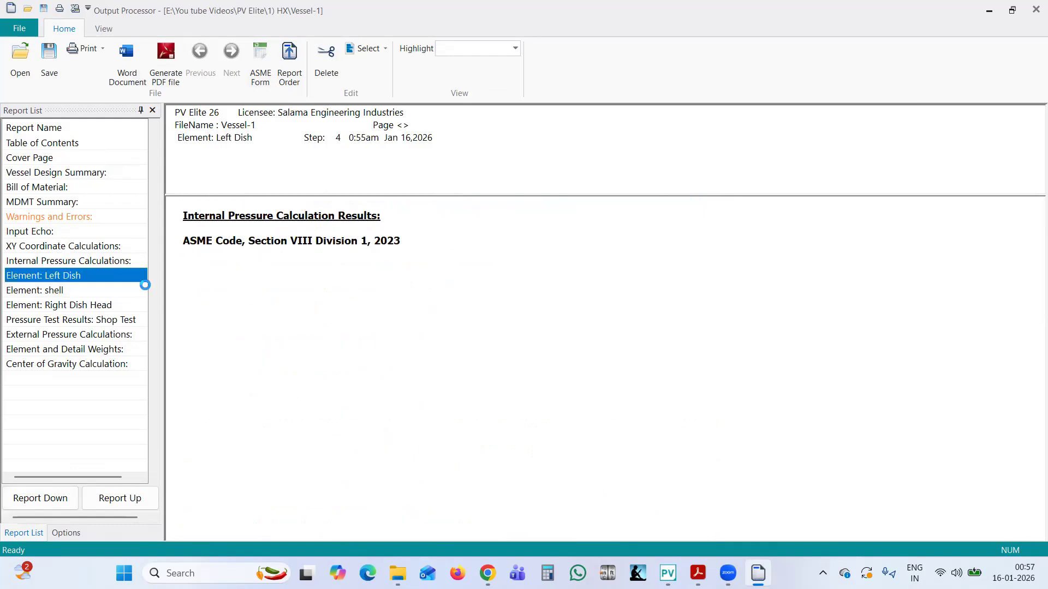
scroll(419, 357, "down", 10)
scroll(419, 355, "up", 2)
scroll(341, 335, "down", 11)
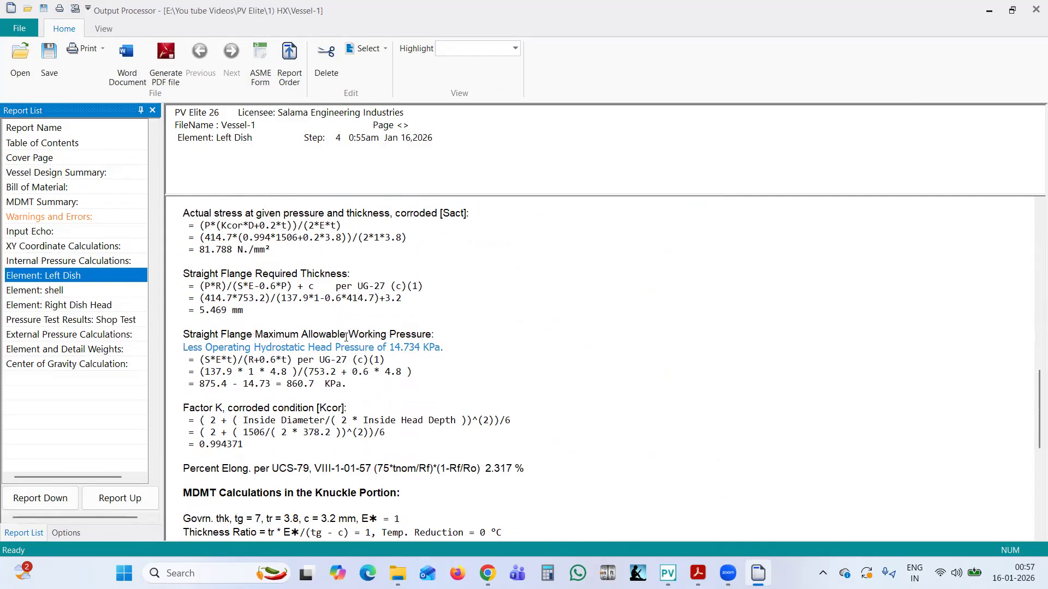
left_click_drag(205, 397, 557, 402)
left_click(378, 399)
left_click(518, 399)
left_click(517, 397)
triple_click(519, 397)
left_click(518, 397)
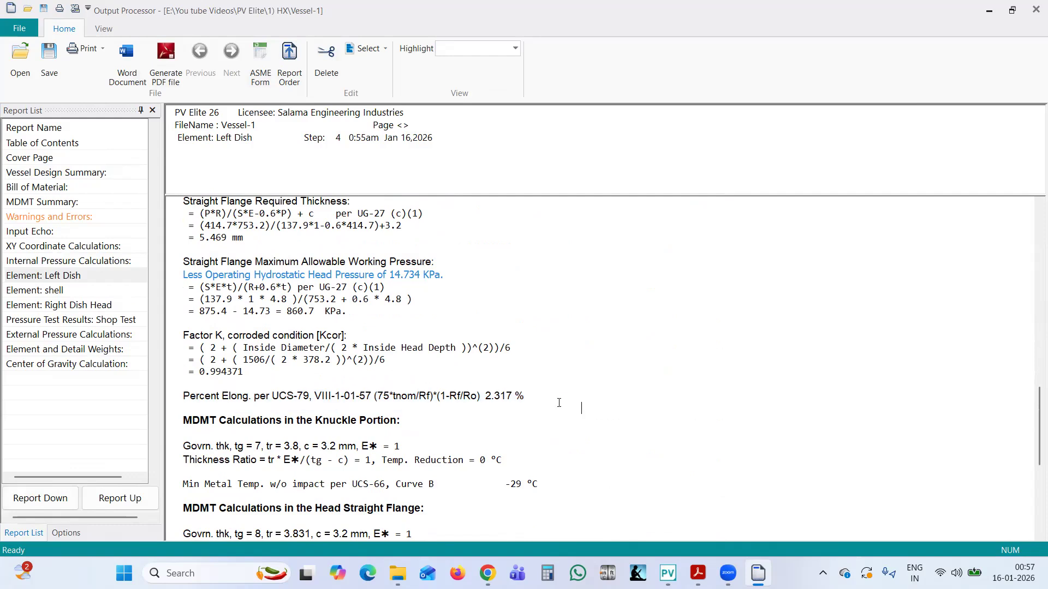
Review the left dish's MDMT calculations and the head surface deviation tolerances at the end of its report
scroll(522, 395, "down", 6)
scroll(522, 394, "down", 2)
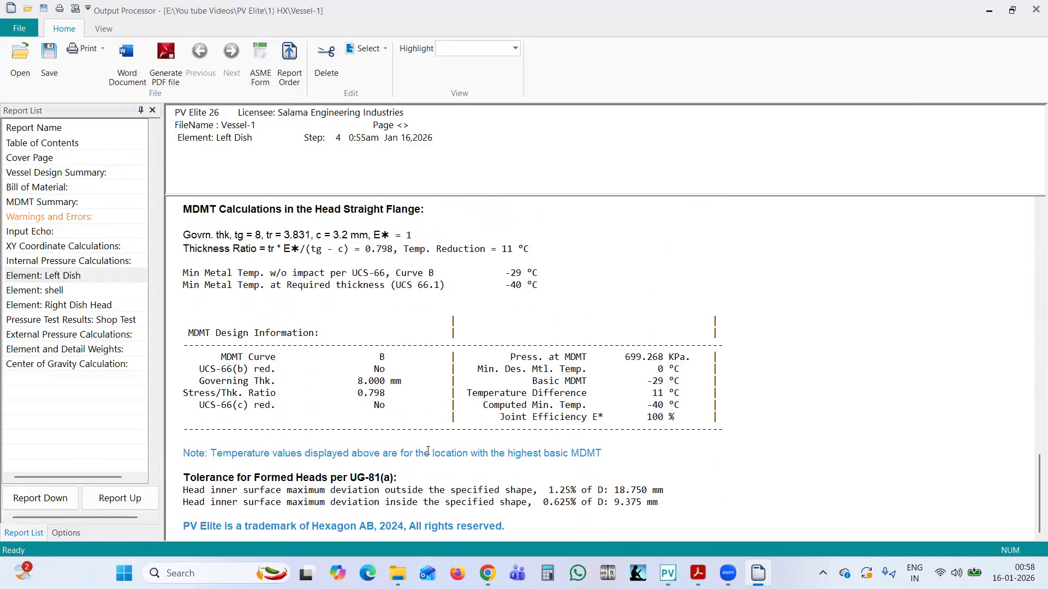
left_click_drag(429, 490, 675, 513)
left_click(674, 514)
Review the shell report's minimum design metal temperature results, and open the Right Dish Head element report
left_click(54, 292)
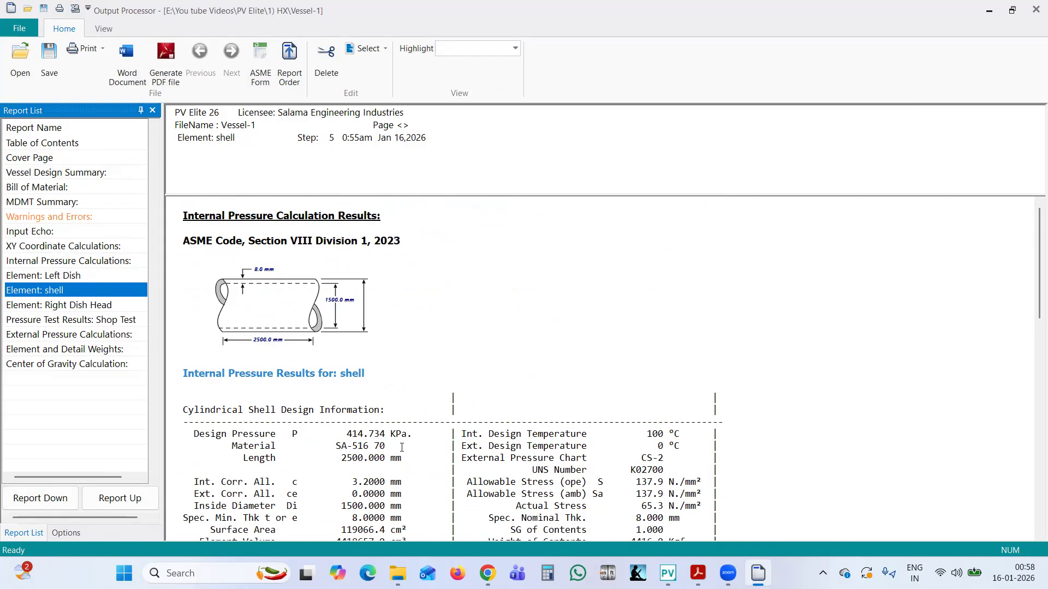
scroll(402, 447, "down", 20)
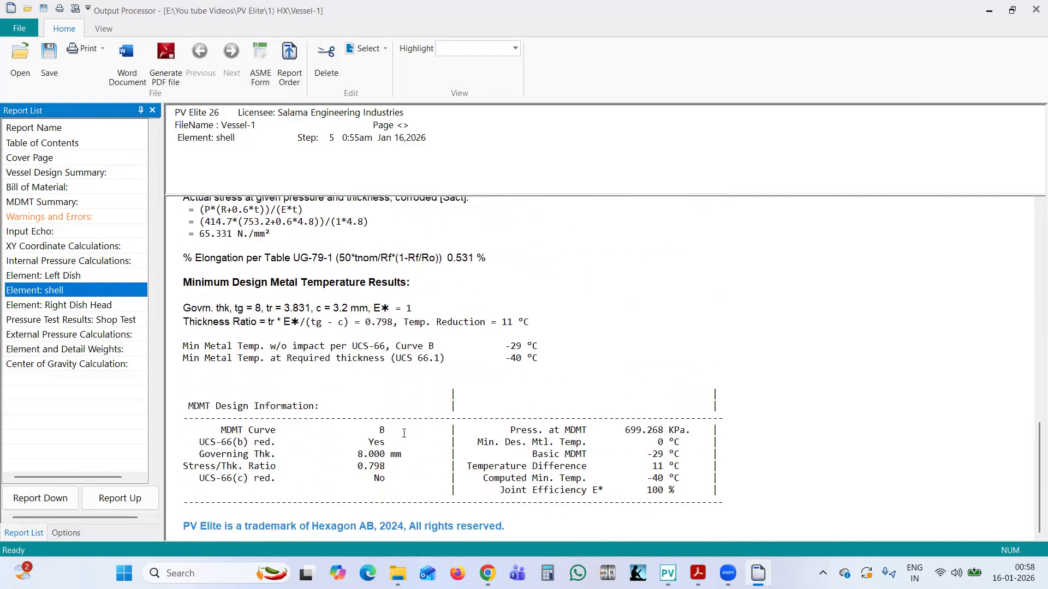
left_click_drag(212, 283, 601, 368)
left_click(201, 322)
left_click(98, 307)
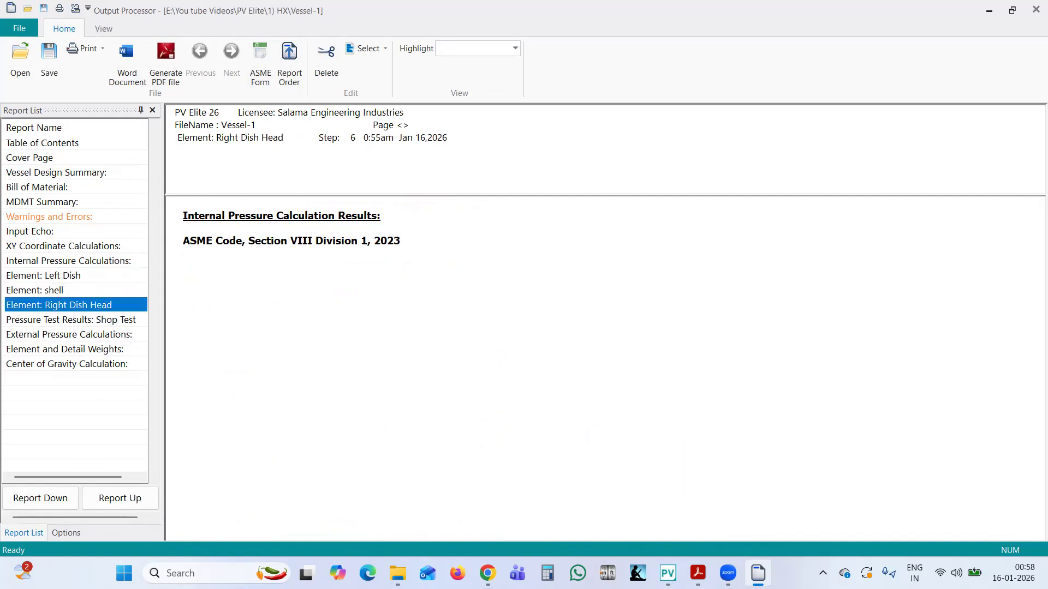
Open the shop test pressure results and compare the hydrostatic test pressures listed for each code method
left_click(53, 321)
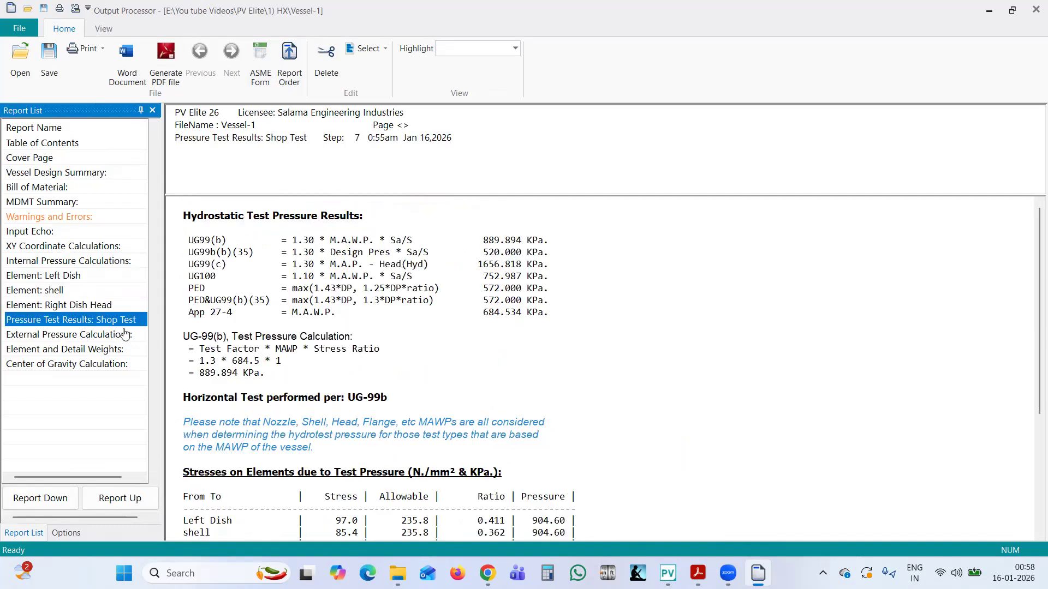
left_click(216, 240)
mouse_move(217, 251)
left_mouse_down()
mouse_move(258, 253)
mouse_move(227, 266)
left_mouse_up()
left_click(237, 264)
left_click(232, 288)
left_click_drag(187, 238, 241, 321)
left_click(237, 302)
left_click_drag(185, 239, 281, 305)
left_click(480, 240)
left_click_drag(503, 241, 555, 308)
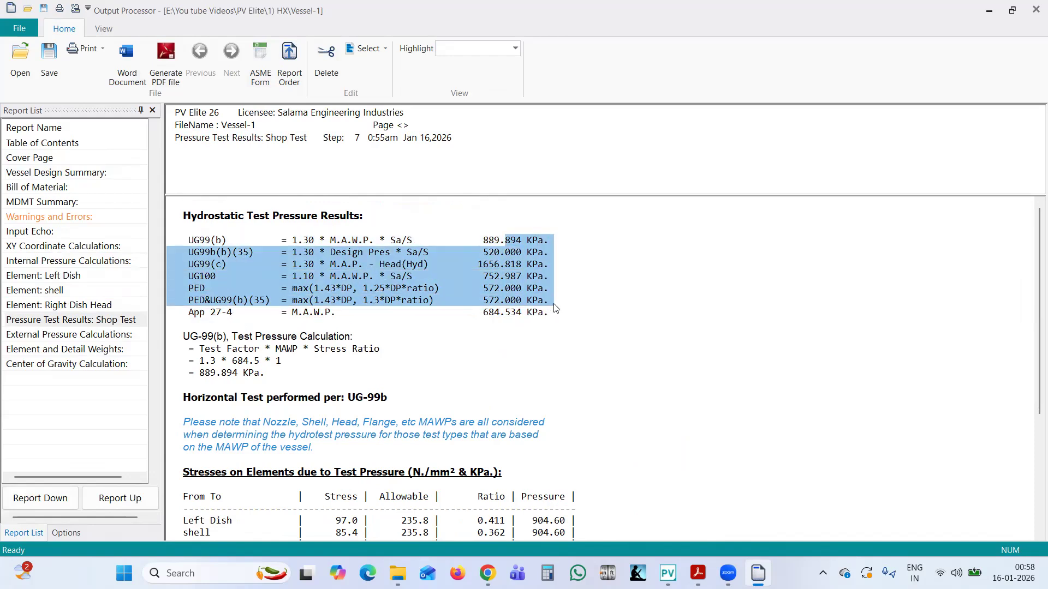
left_click(544, 324)
left_click_drag(389, 240, 555, 241)
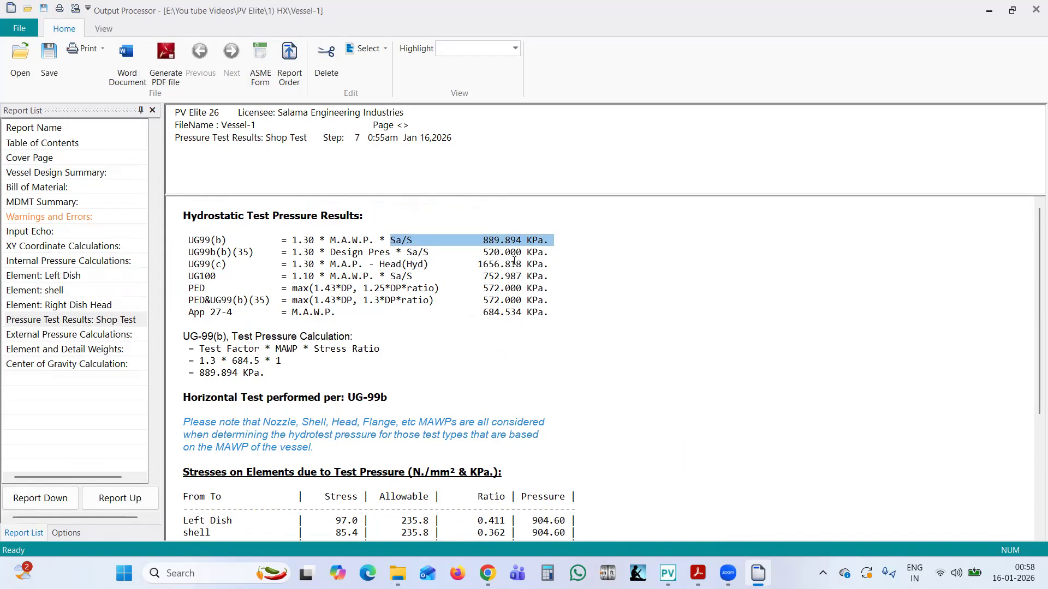
Examine the UG-99(b) test pressure calculation and compare it with the UG99(b) entry in the hydrostatic test results
left_click_drag(184, 338, 330, 337)
left_click(287, 361)
left_click_drag(190, 338, 312, 337)
left_click(283, 361)
left_click(304, 382)
scroll(306, 378, "down", 1)
double_click(200, 324)
left_click(284, 342)
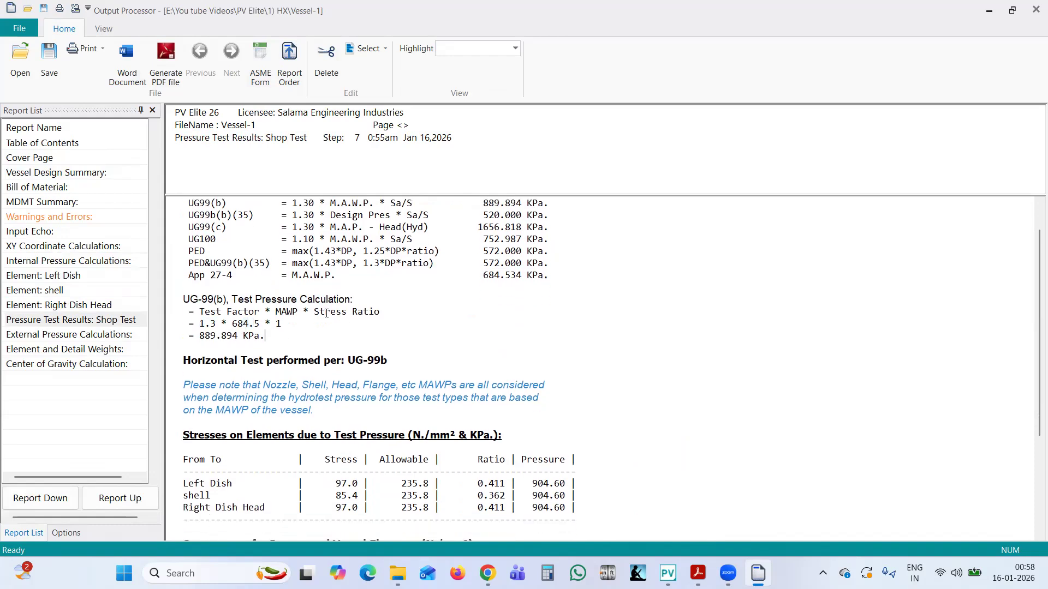
key("Up")
scroll(477, 304, "up", 1)
left_click_drag(484, 240, 554, 240)
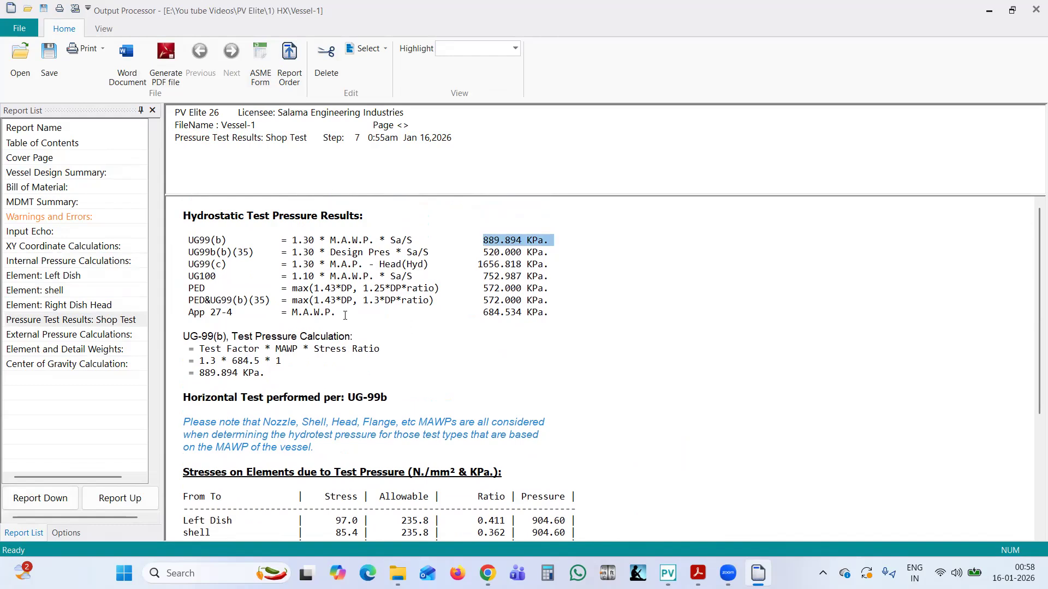
Examine the test factor, MAWP and stress ratio terms in the UG-99(b) test pressure calculation
left_click_drag(262, 360, 309, 362)
left_click(309, 361)
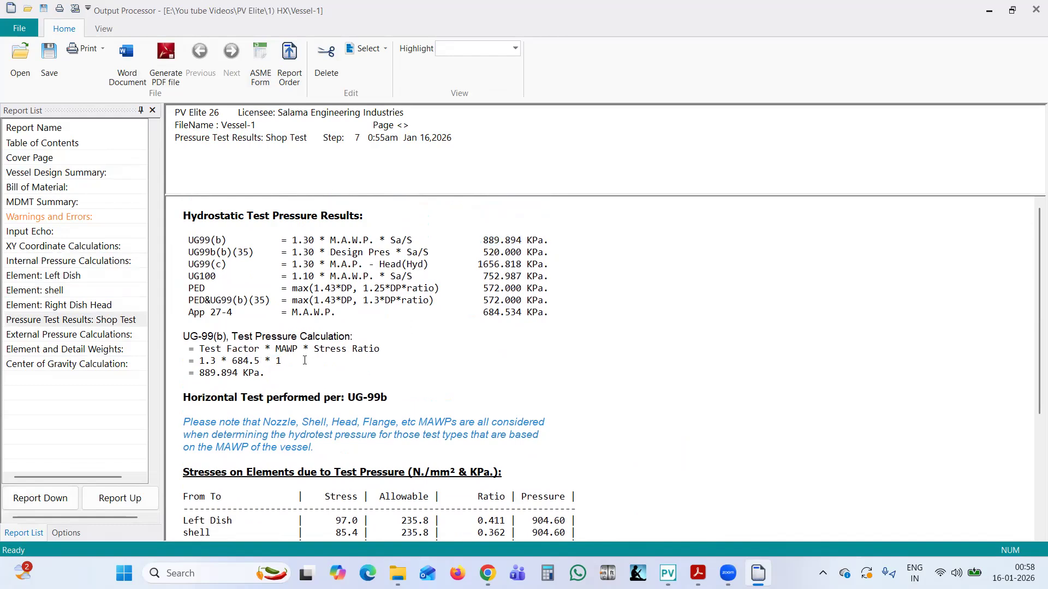
left_click_drag(289, 360, 275, 367)
left_click(288, 365)
left_click(315, 371)
Review the tables in the External Pressure Calculations report, and look briefly at the Element and Detail Weights report
left_click(81, 334)
scroll(400, 330, "down", 3)
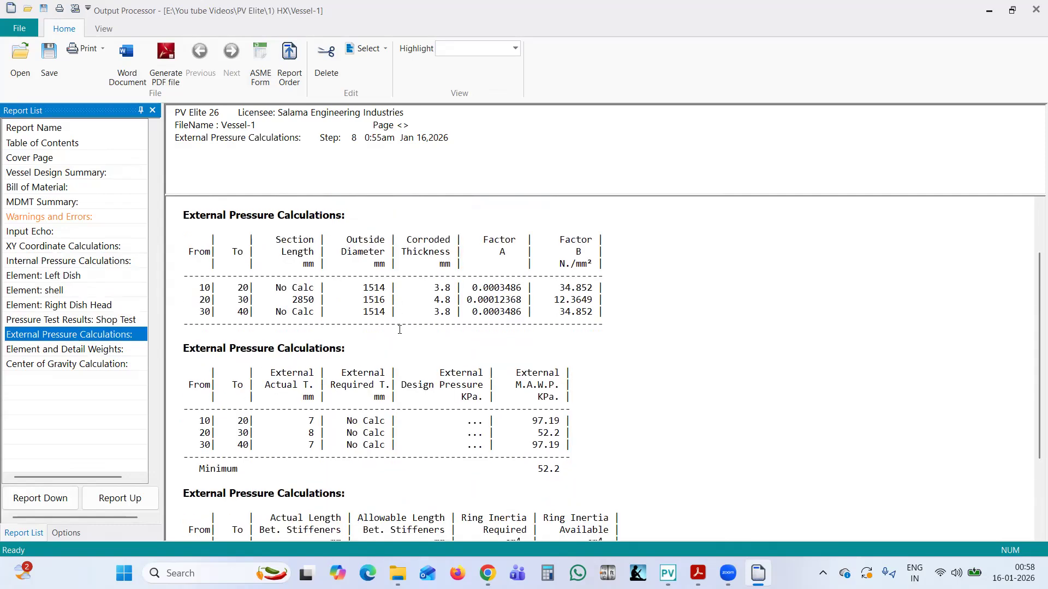
scroll(399, 330, "down", 3)
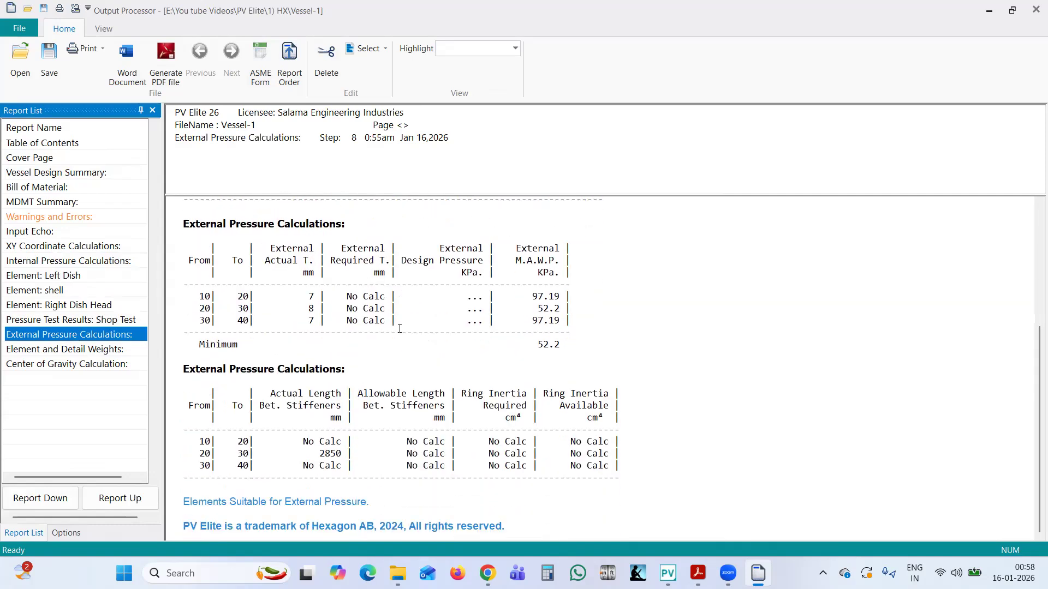
left_click(114, 351)
scroll(114, 350, "down", 3)
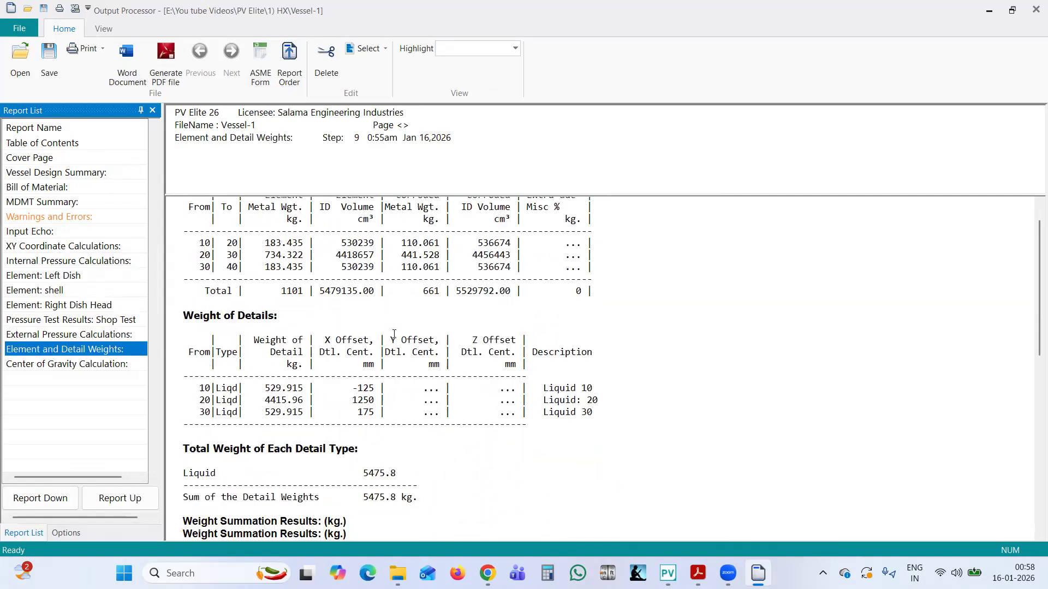
Return to the External Pressure Calculations report and examine the factor A and B results and the minimum external M.A.W.P
left_click(77, 339)
scroll(520, 388, "down", 2)
left_click_drag(360, 310, 639, 420)
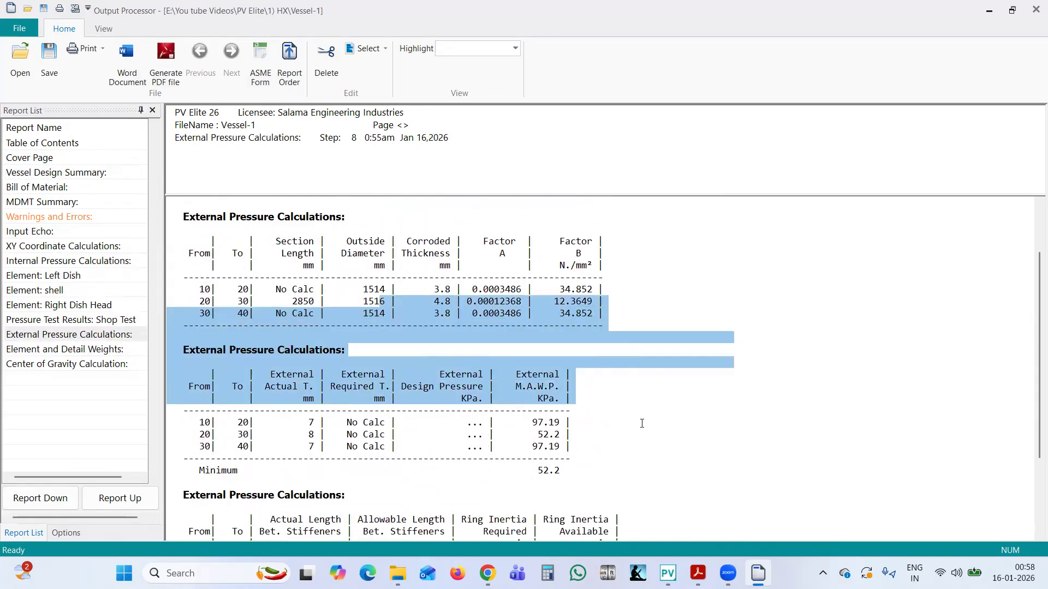
scroll(529, 375, "down", 3)
left_click_drag(505, 368, 598, 369)
left_click(588, 374)
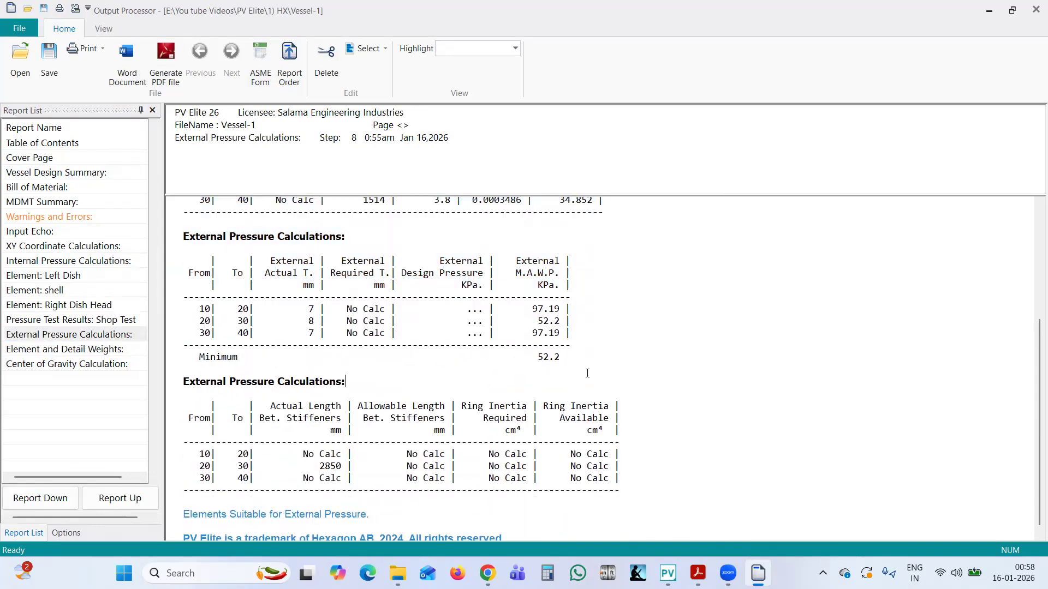
left_click_drag(518, 357, 620, 369)
left_click(620, 369)
left_click_drag(523, 357, 631, 369)
left_click(632, 371)
scroll(632, 370, "down", 1)
scroll(601, 382, "up", 5)
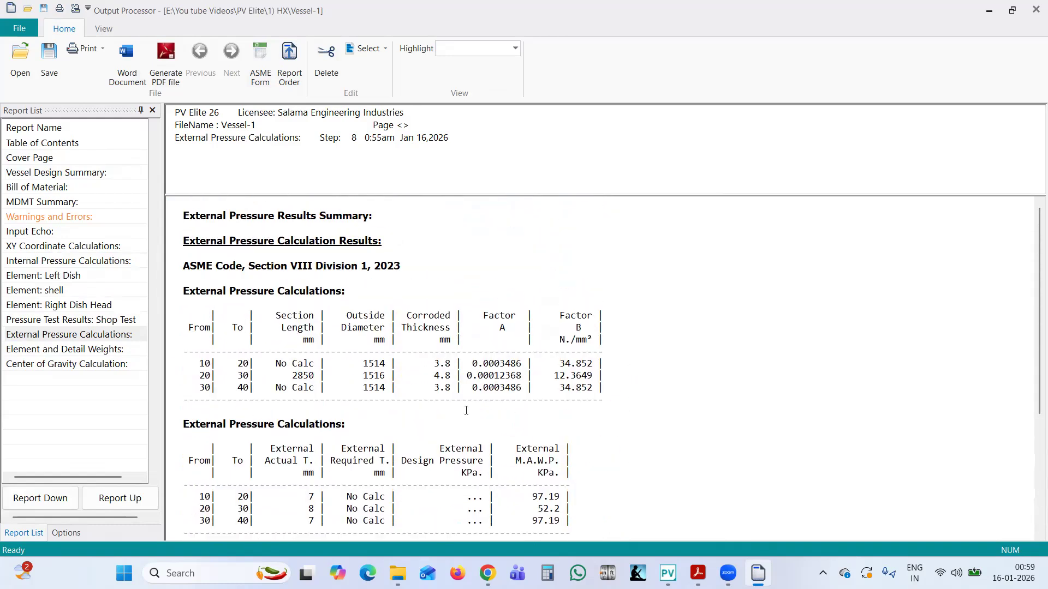
scroll(466, 409, "down", 5)
left_click(560, 345, "shift")
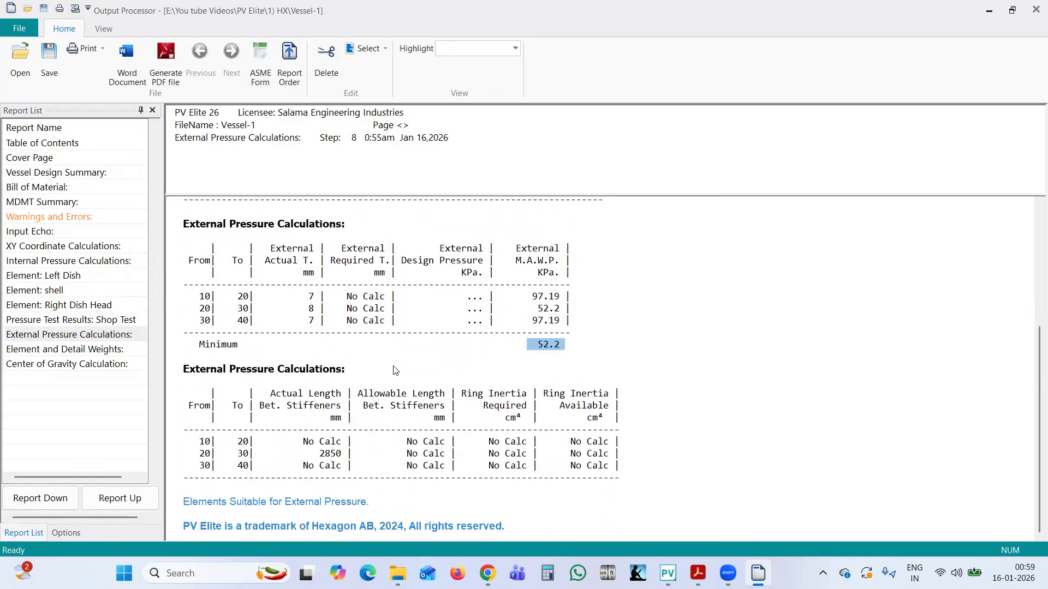
Open the Element and Detail Weights report and review the element, liquid and weight summation tables
left_click(101, 350)
left_click_drag(215, 289, 549, 315)
left_click(526, 349)
scroll(437, 425, "down", 4)
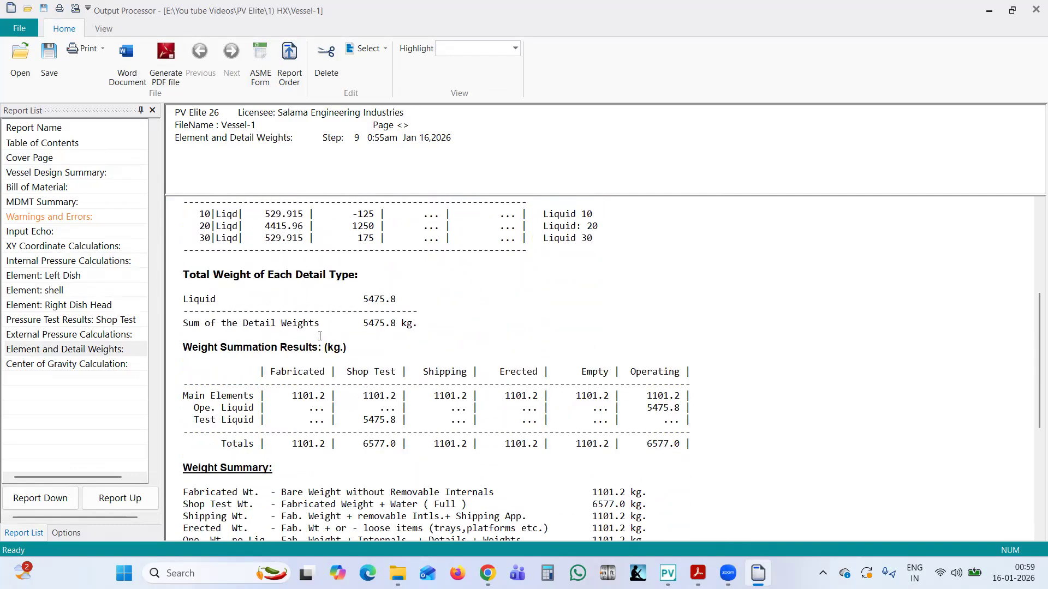
scroll(370, 388, "down", 5)
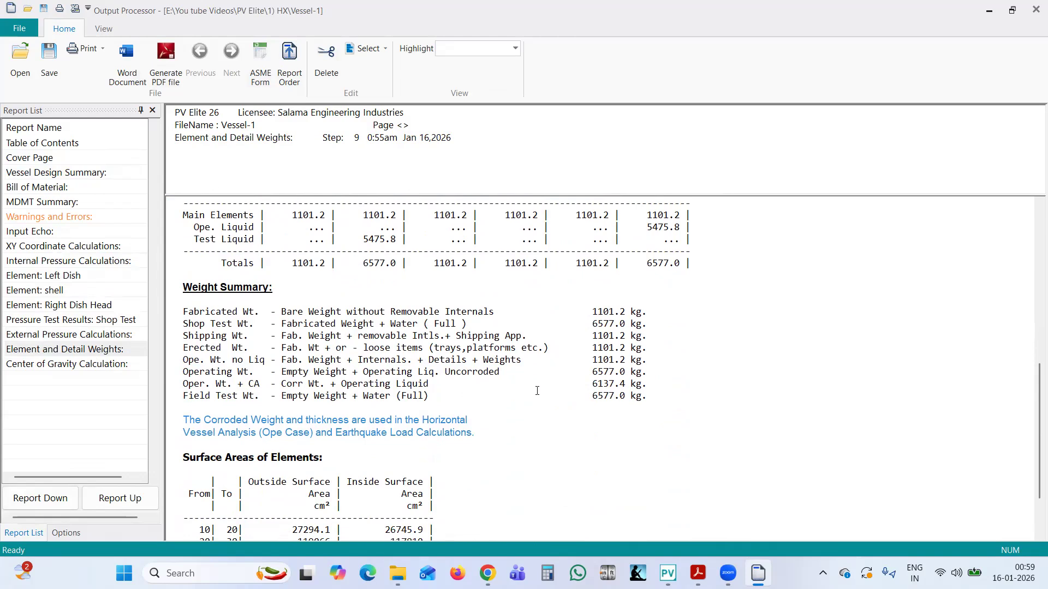
Compare the fabricated, shop test, erected, operating and field test weights in the Weight Summary
scroll(537, 391, "down", 1)
left_click_drag(529, 364, 708, 362)
left_click(700, 362)
left_click_drag(589, 360, 695, 362)
left_click(613, 358)
left_click_drag(598, 360, 679, 373)
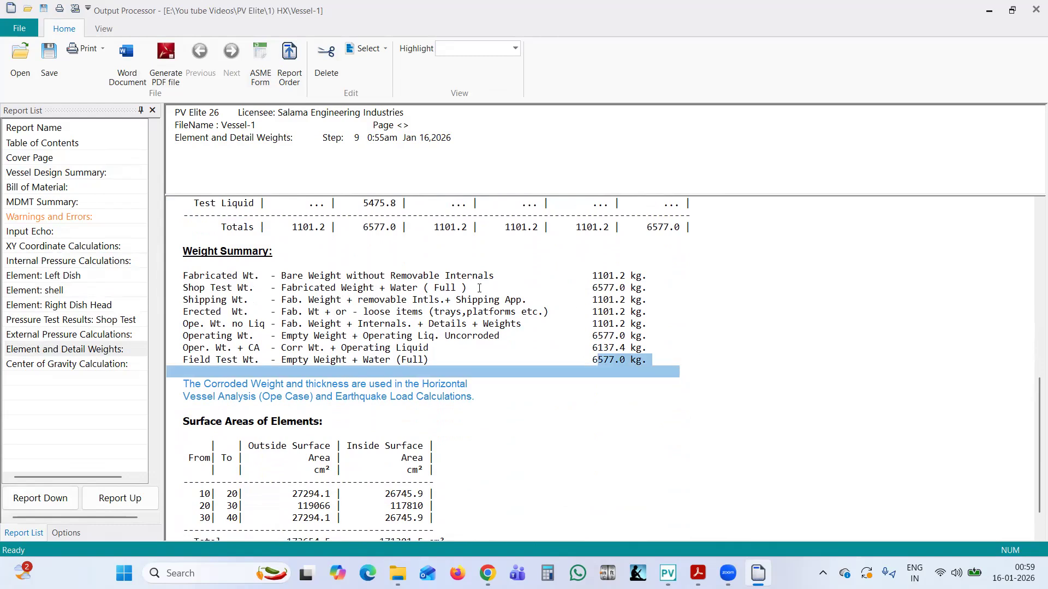
left_click_drag(588, 277, 685, 294)
left_click_drag(592, 312, 659, 331)
left_click_drag(591, 360, 196, 252)
left_click(581, 335)
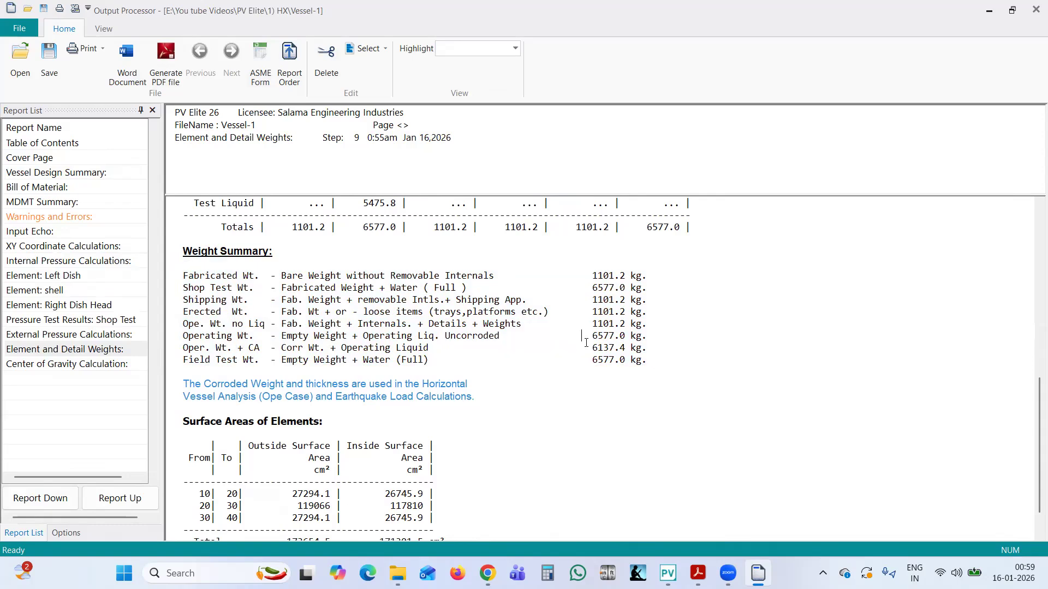
Open the Center of Gravity Calculation report and check the liquid, operating and fabricated condition CG values
left_click(111, 365)
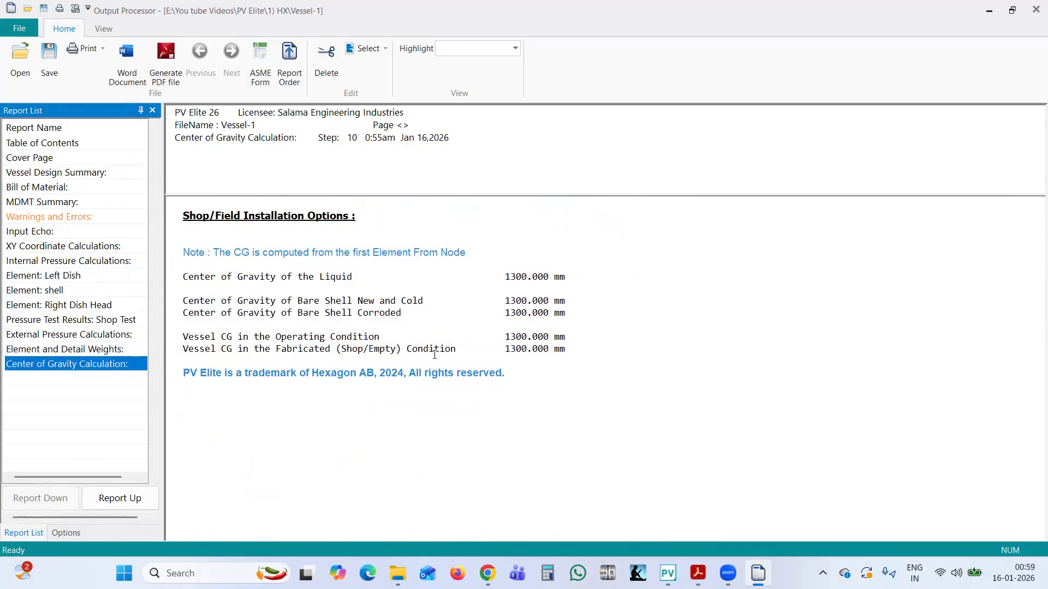
left_click_drag(507, 351, 583, 355)
left_click(582, 356)
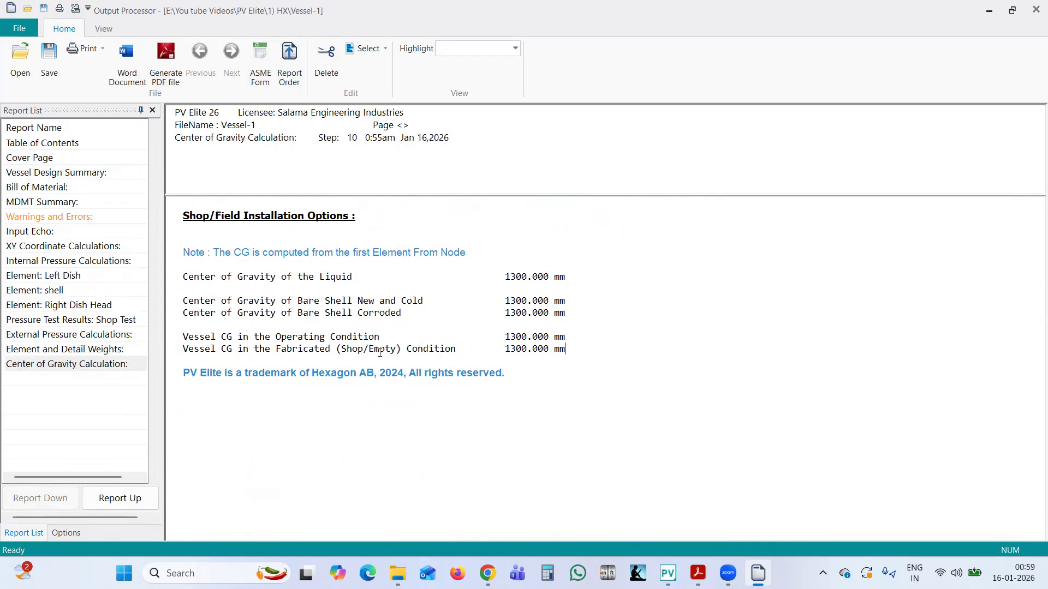
left_click_drag(349, 352, 552, 356)
left_click(552, 356)
left_click_drag(292, 337, 615, 346)
left_click(615, 346)
left_click_drag(498, 281, 582, 283)
left_click(617, 333)
Select all reports in the report list, from Table of Contents to Center of Gravity Calculation, and generate a PDF file
left_click(383, 48)
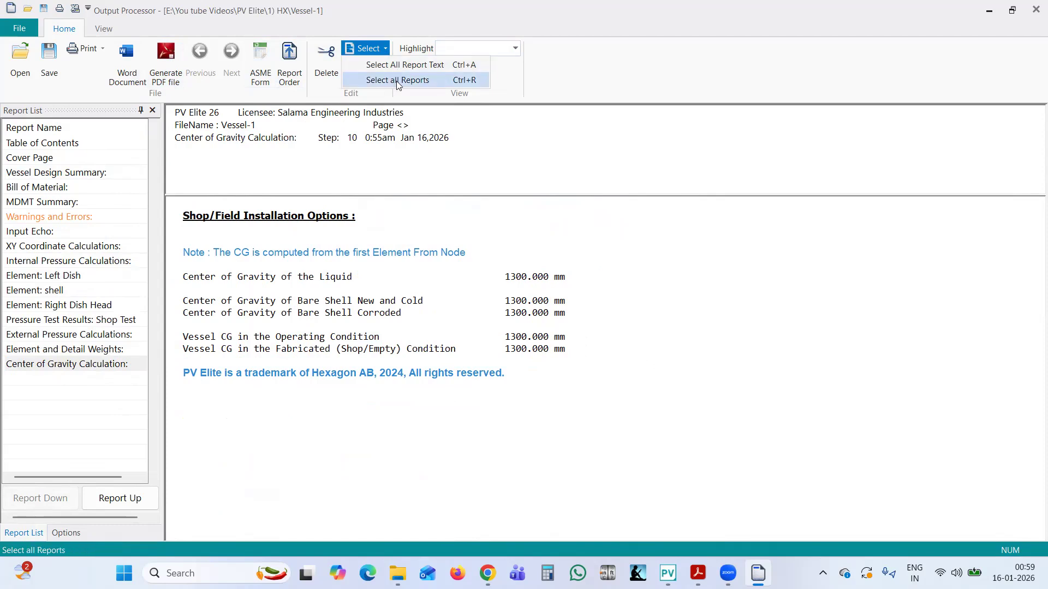
left_click(45, 276)
left_click(376, 49)
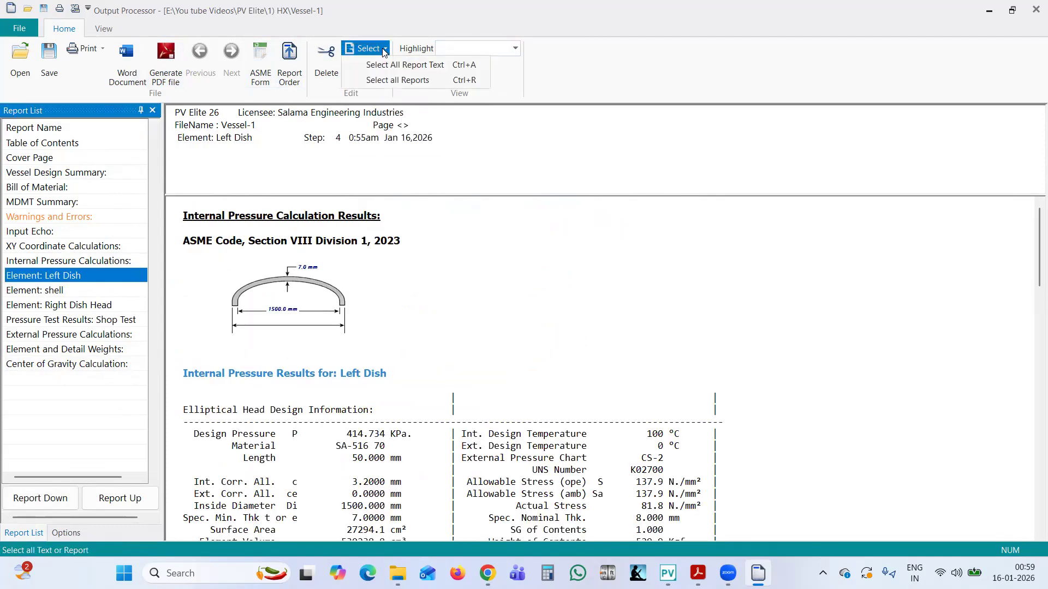
left_click(404, 81)
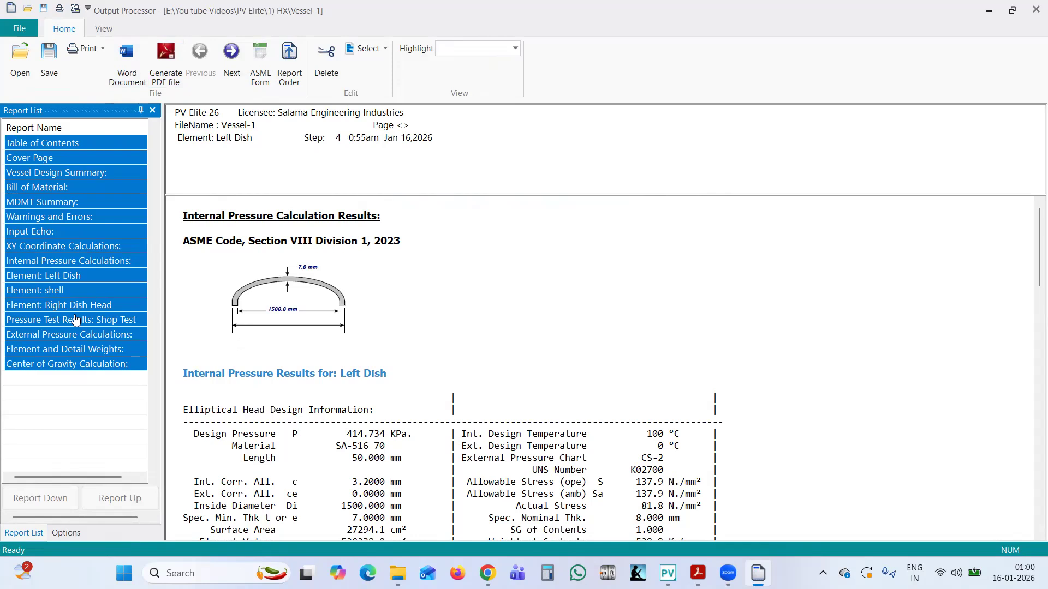
left_click(64, 365)
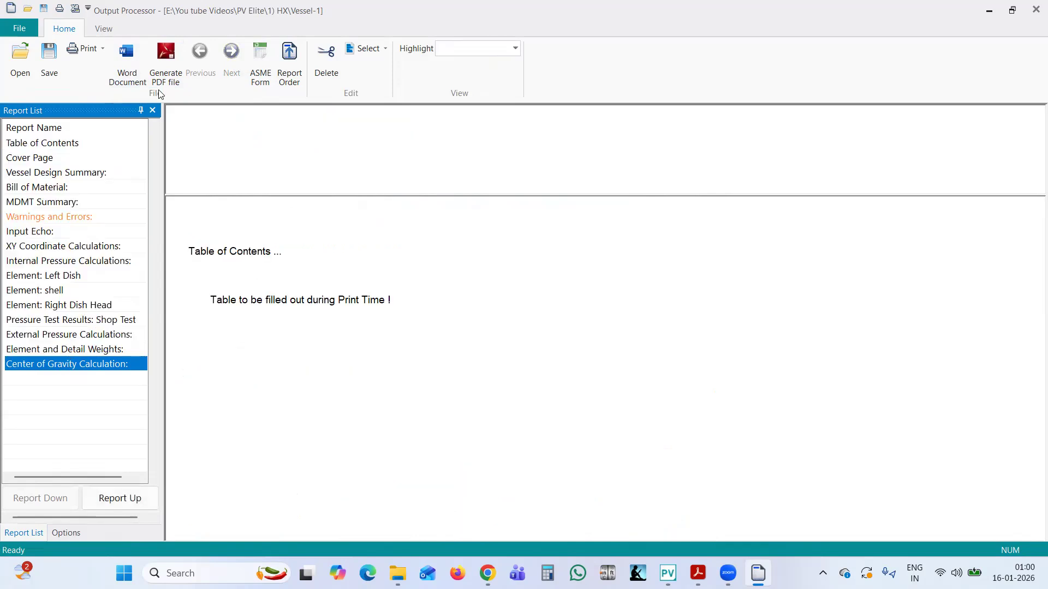
left_click(166, 57)
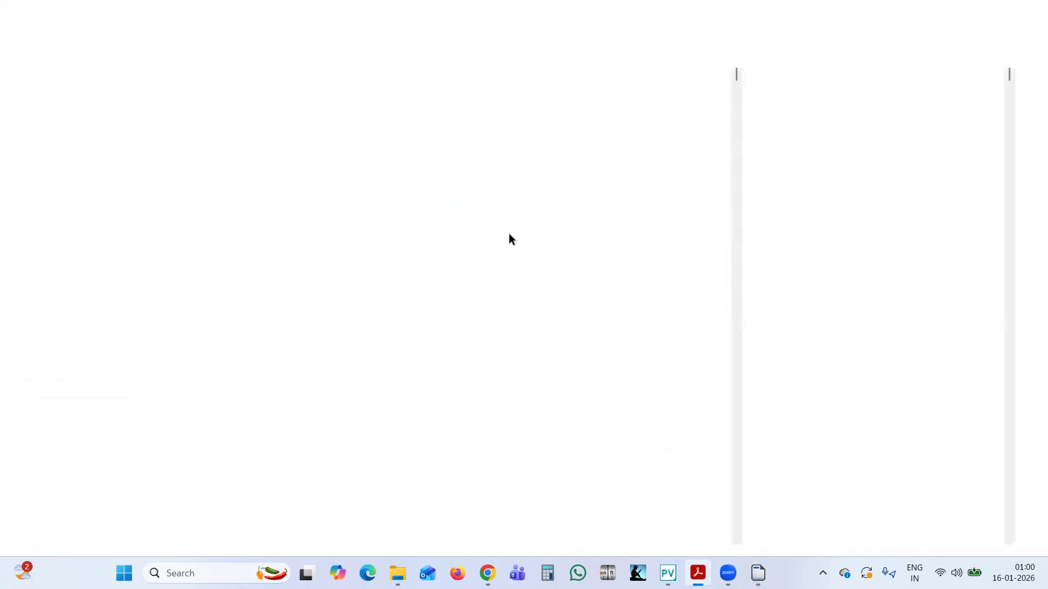
Skim Vessel-1_Out.pdf from the project page through the input echo, then jump to the shell and Right Dish Head sections
scroll(511, 234, "down", 15)
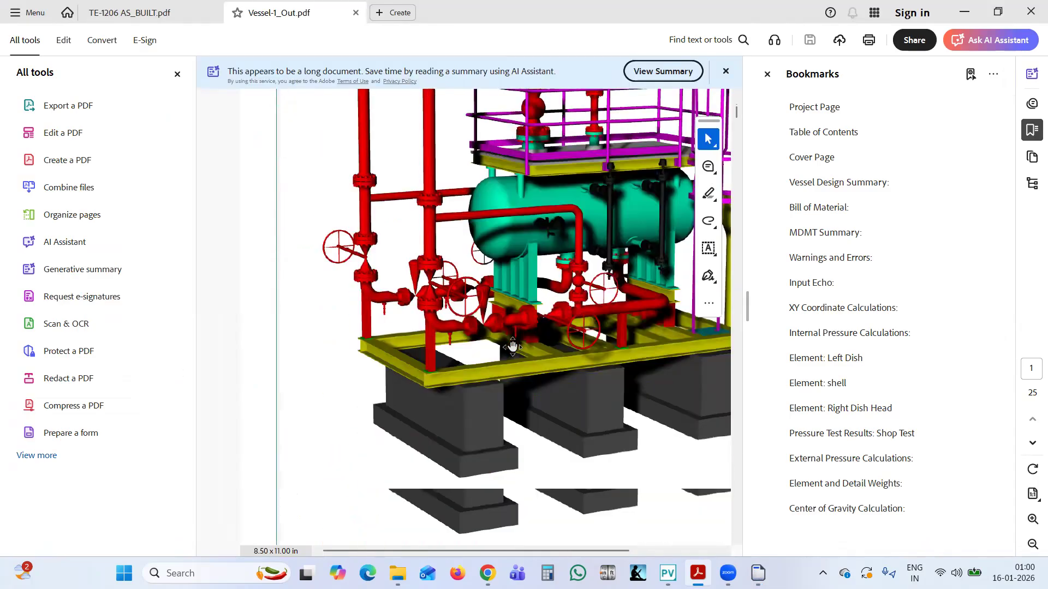
scroll(534, 395, "down", 20)
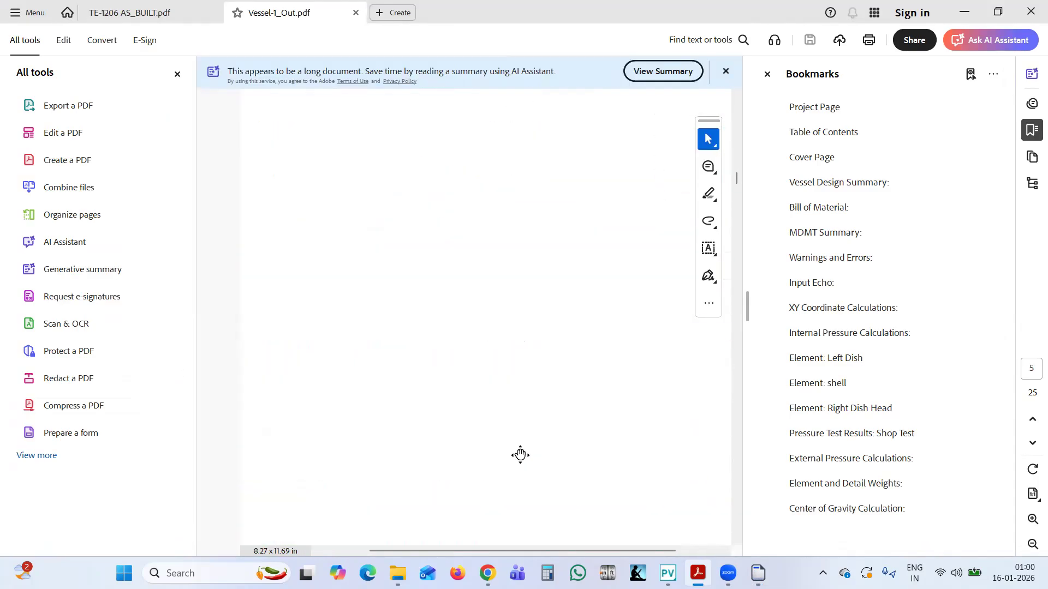
scroll(491, 403, "down", 20)
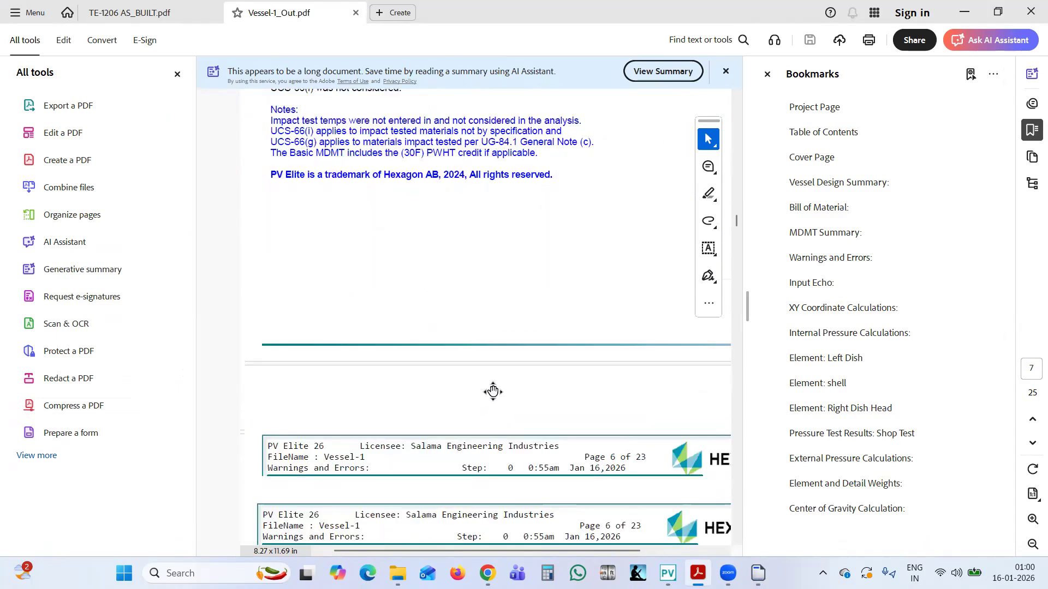
scroll(507, 380, "down", 20)
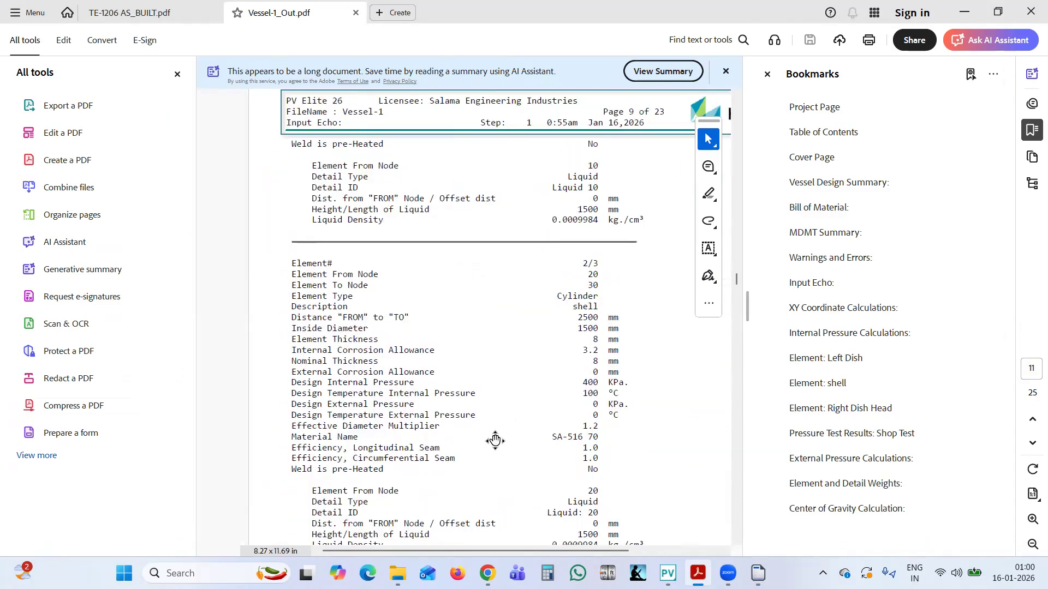
left_click(831, 337)
left_click(824, 382)
left_click(818, 408)
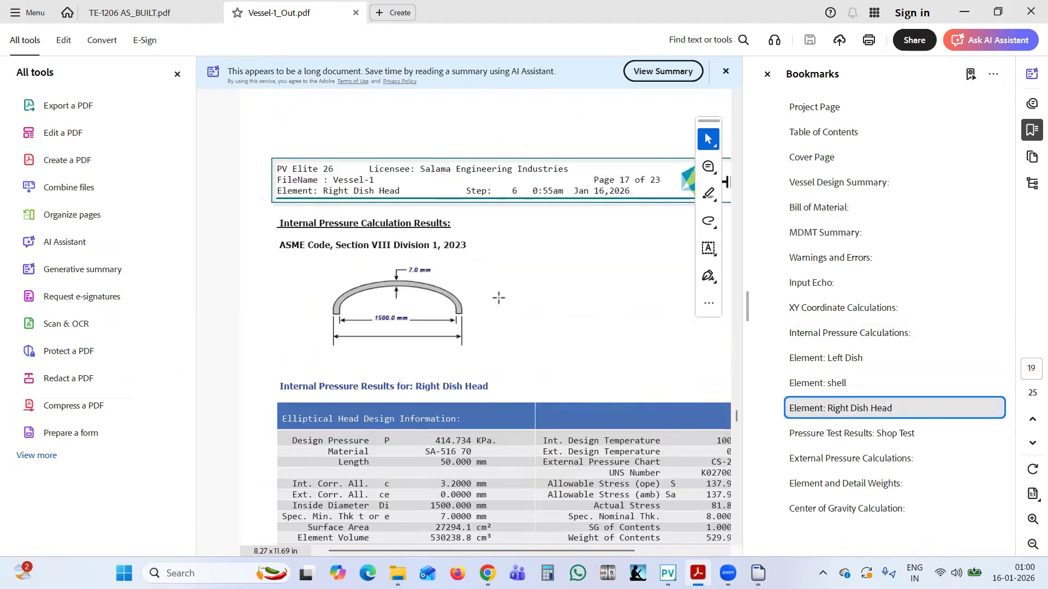
Browse the PDF from the Right Dish Head results to the weight summary, and recheck the project page and opening sections
scroll(518, 316, "down", 2)
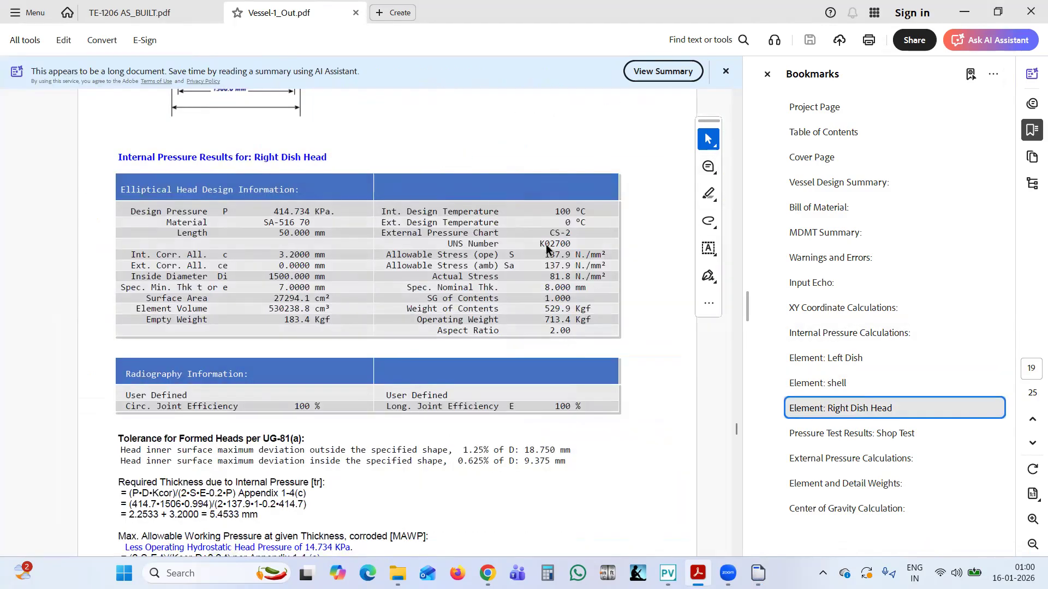
scroll(520, 372, "down", 10)
scroll(491, 474, "down", 15)
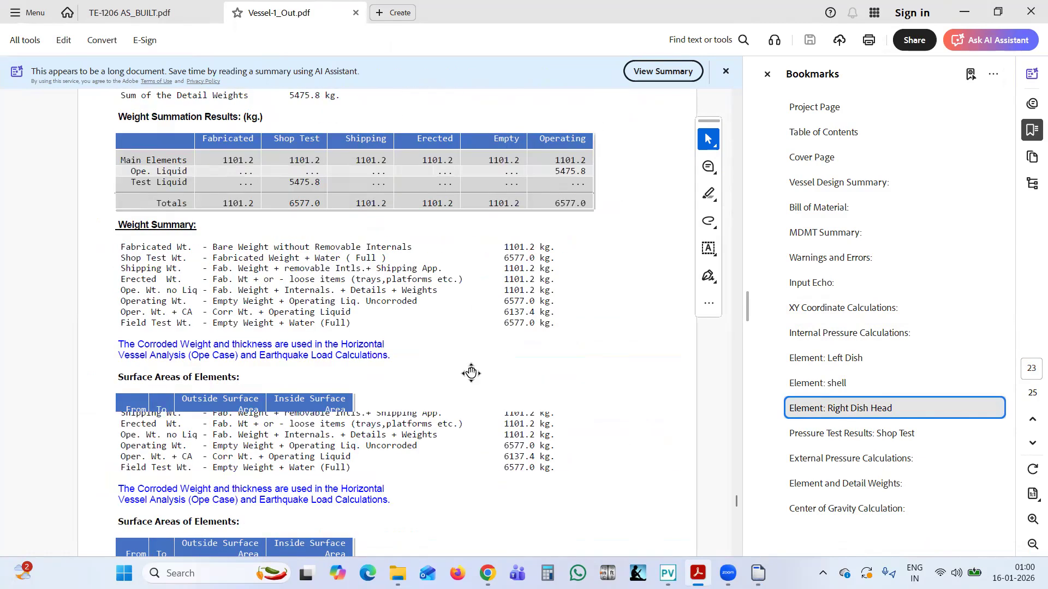
scroll(470, 174, "up", 20)
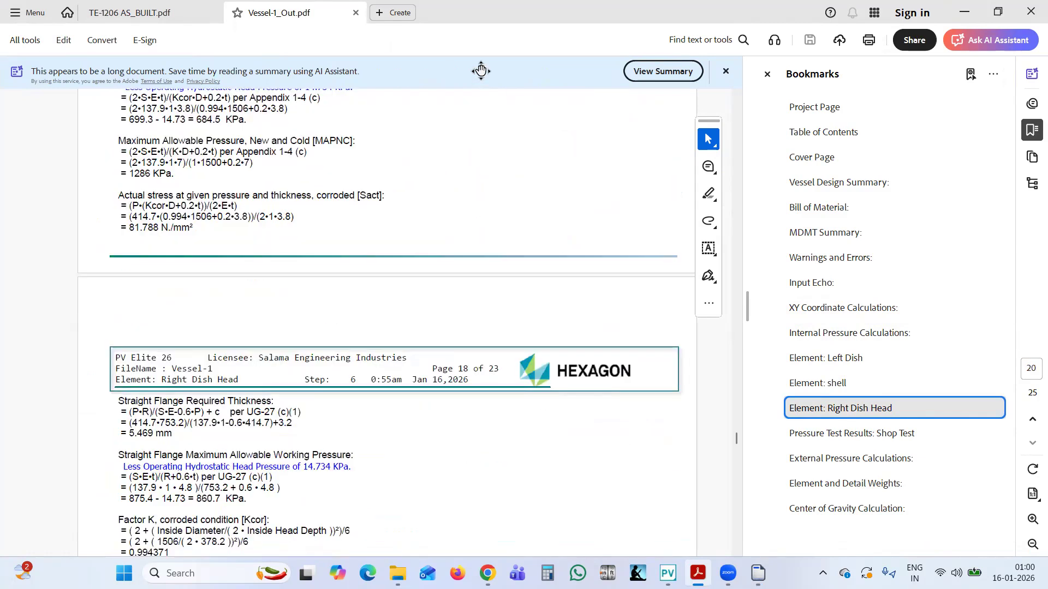
scroll(481, 71, "up", 20)
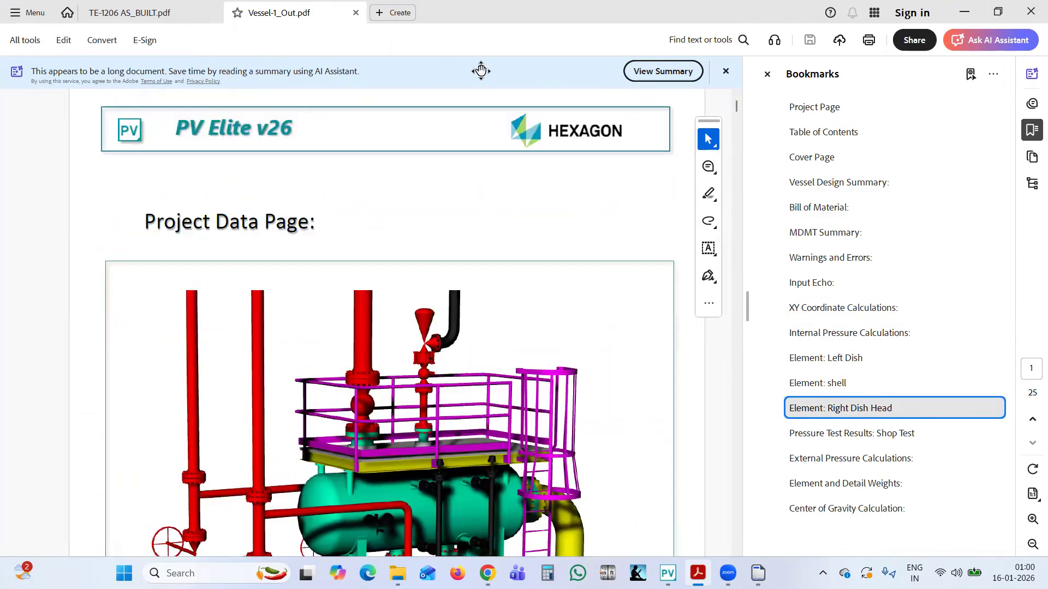
scroll(431, 245, "down", 5)
scroll(363, 127, "down", 15)
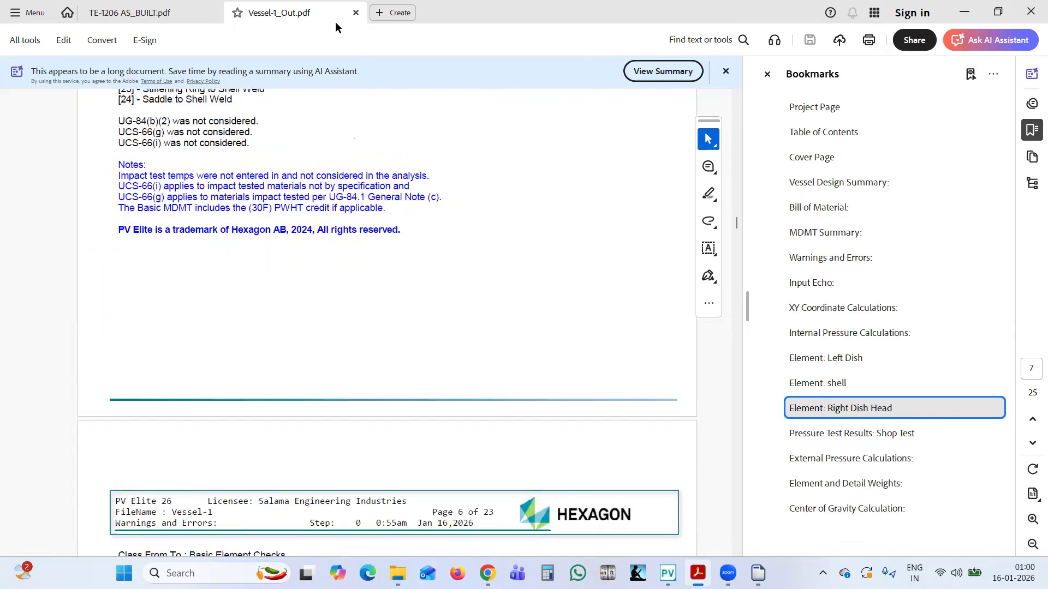
Close the Output Processor and switch back to the vessel model in PV Elite
left_click(758, 573)
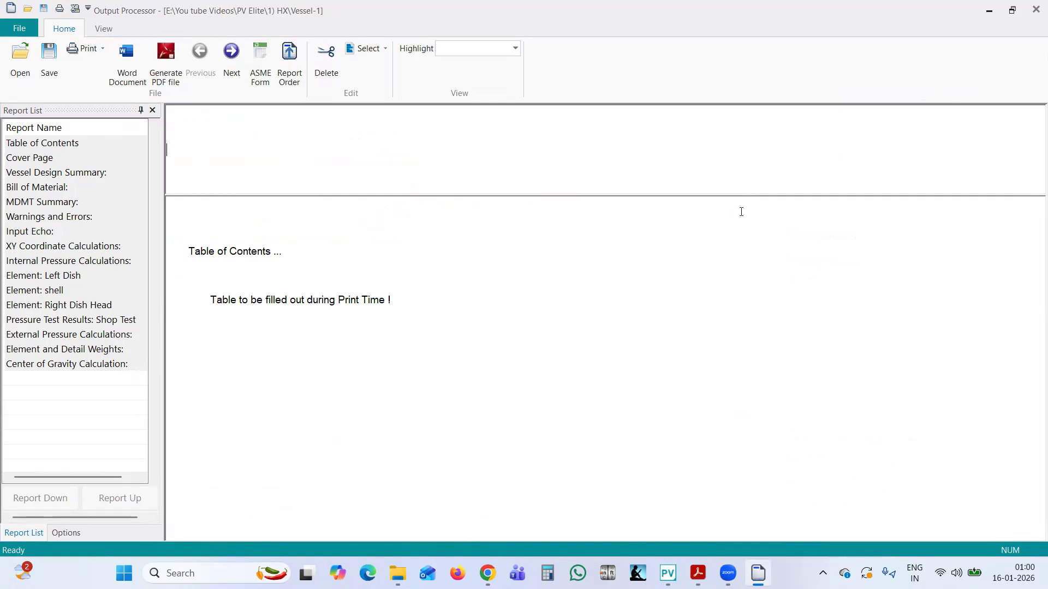
left_click(1036, 9)
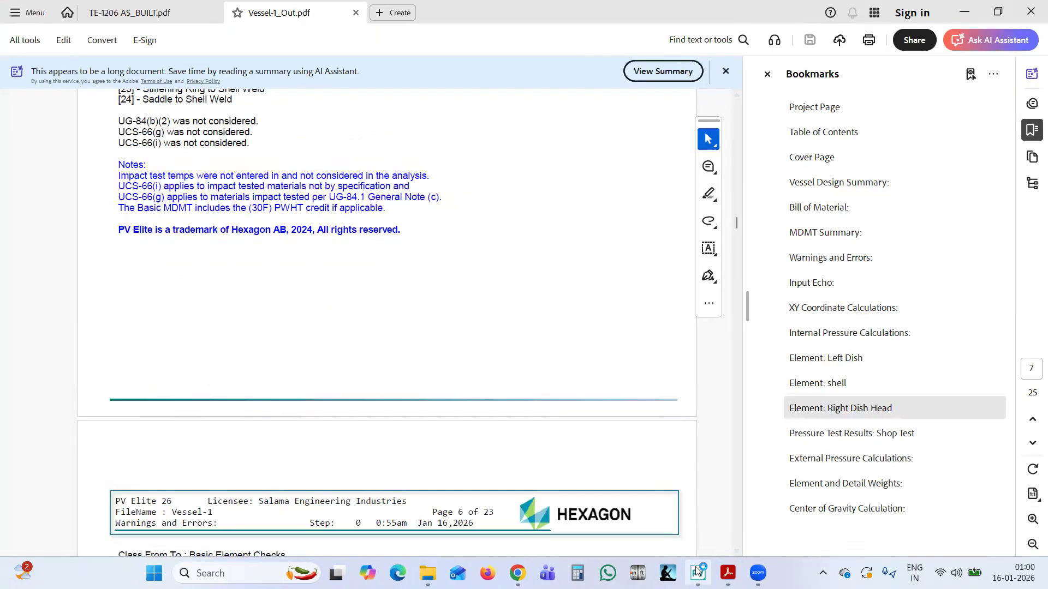
left_click(698, 573)
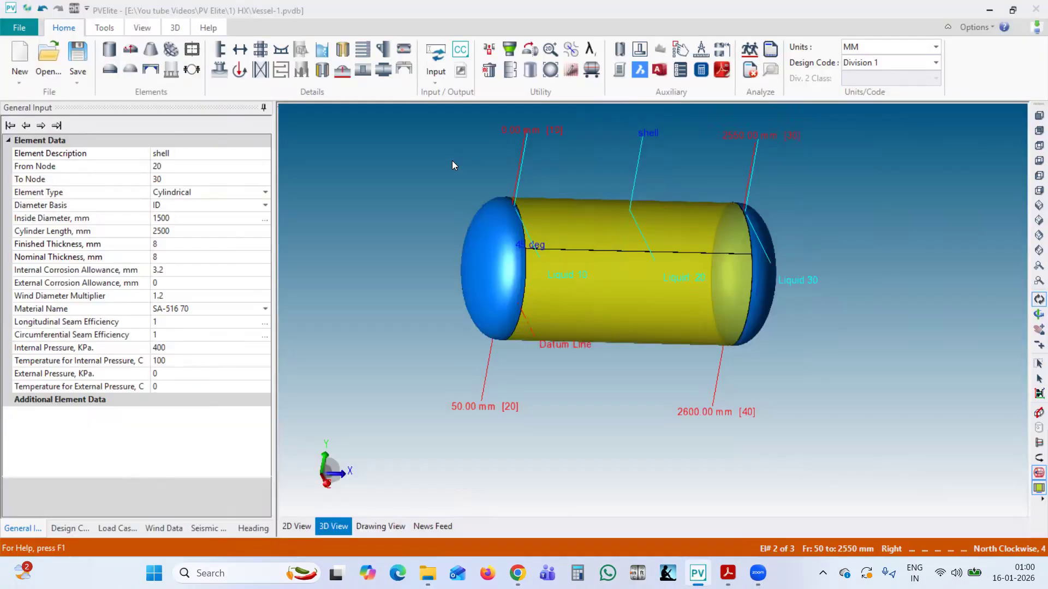